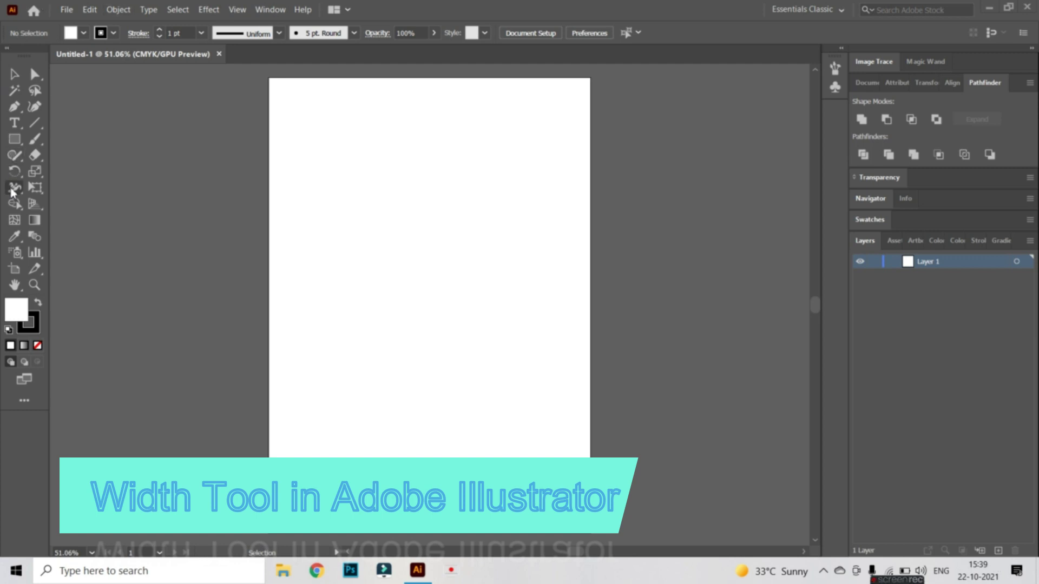
{"action": "left_click", "coordinate": [12, 189]}
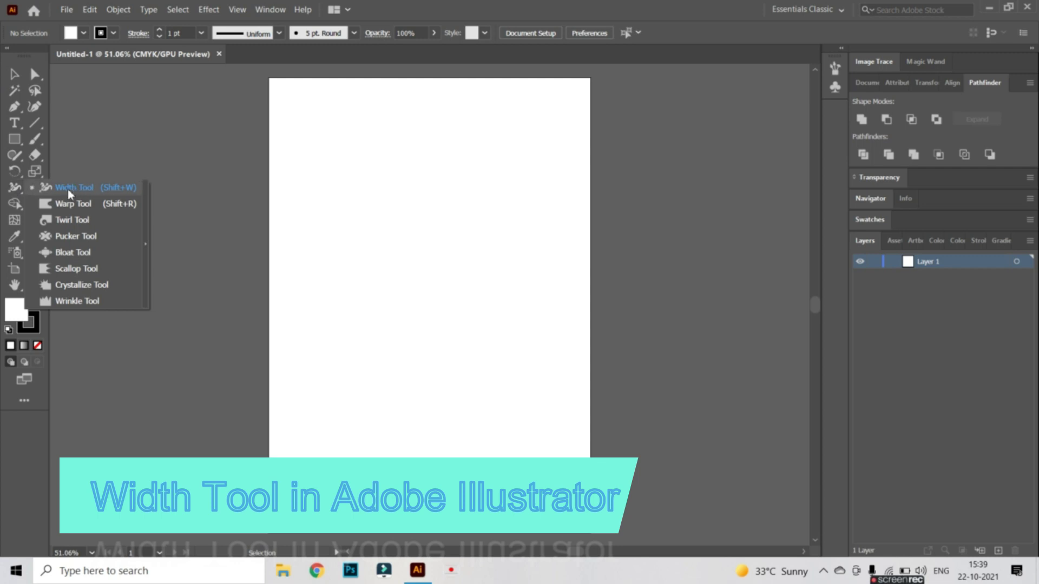
{"action": "left_click", "coordinate": [125, 190]}
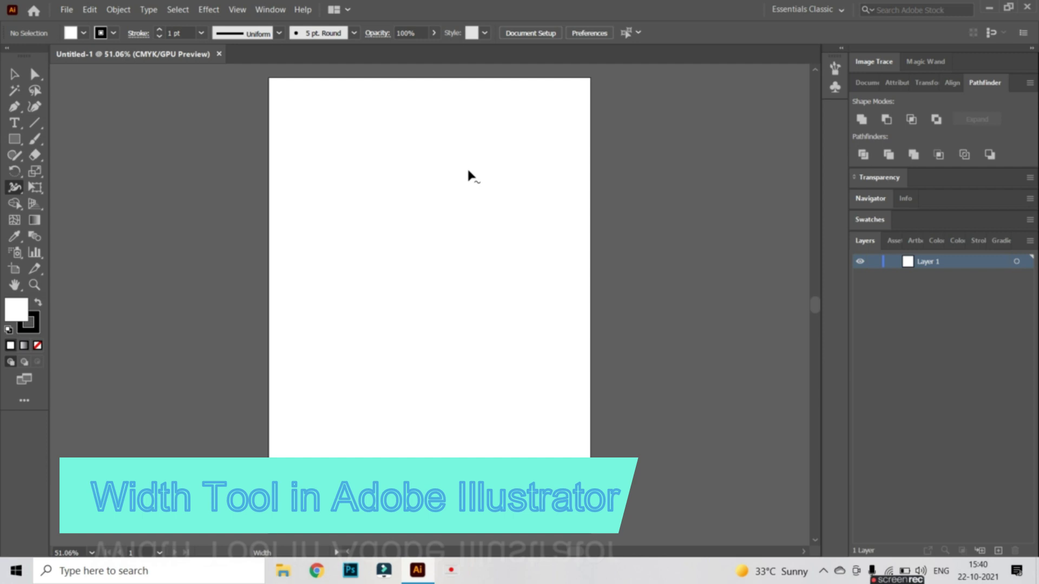
{"action": "key", "text": "m"}
{"action": "left_click_drag", "start_coordinate": [333, 161], "coordinate": [412, 294]}
{"action": "left_click_drag", "start_coordinate": [421, 304], "coordinate": [469, 366]}
{"action": "left_click", "coordinate": [468, 366]}
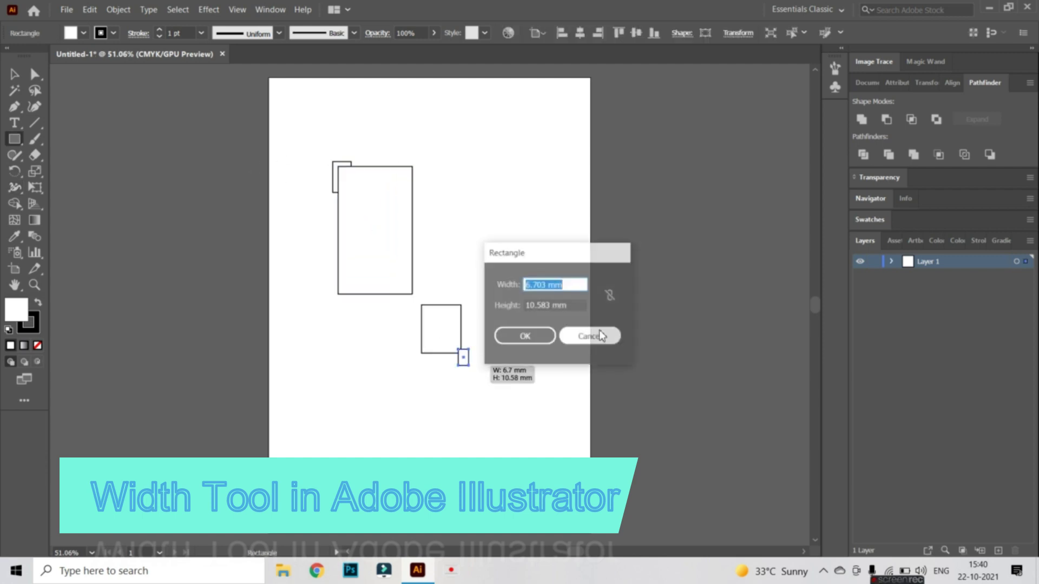
{"action": "left_click", "coordinate": [600, 335]}
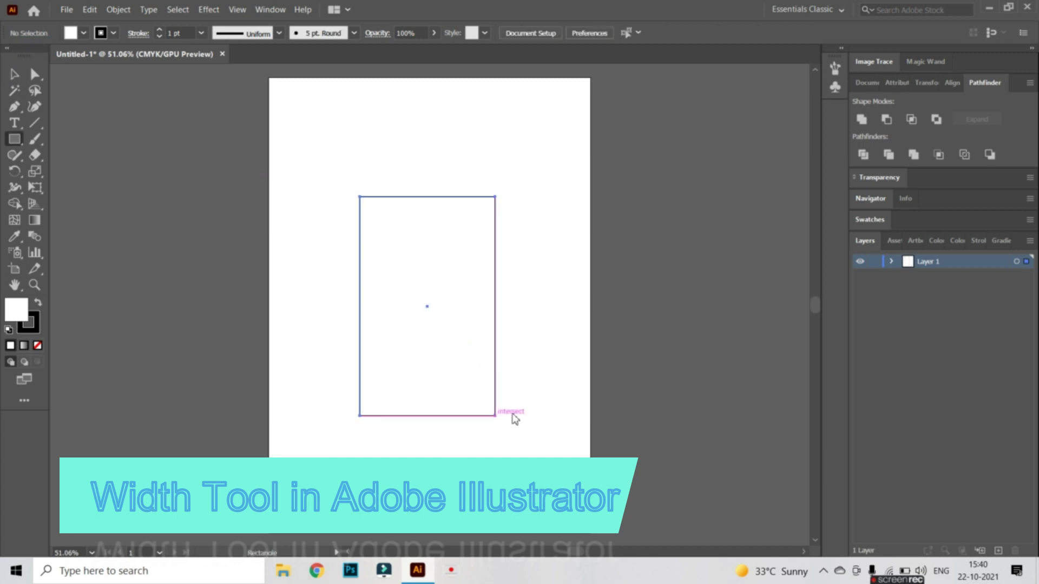
- Draw a rectangle about 88 by 143 mm in the middle of the artboard and fill it green
{"action": "left_click", "coordinate": [495, 416]}
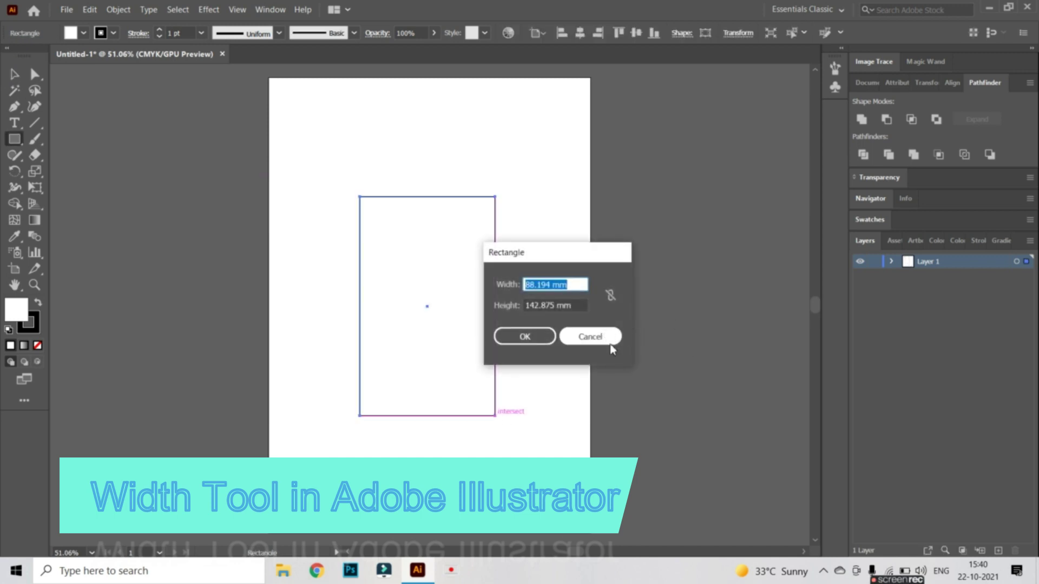
{"action": "left_click", "coordinate": [589, 336]}
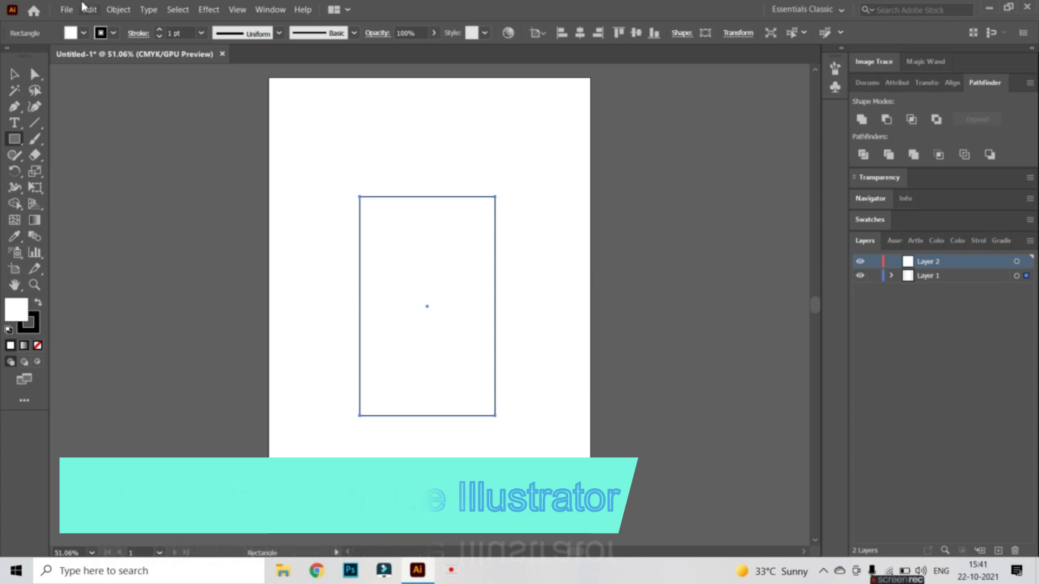
{"action": "left_click", "coordinate": [84, 33]}
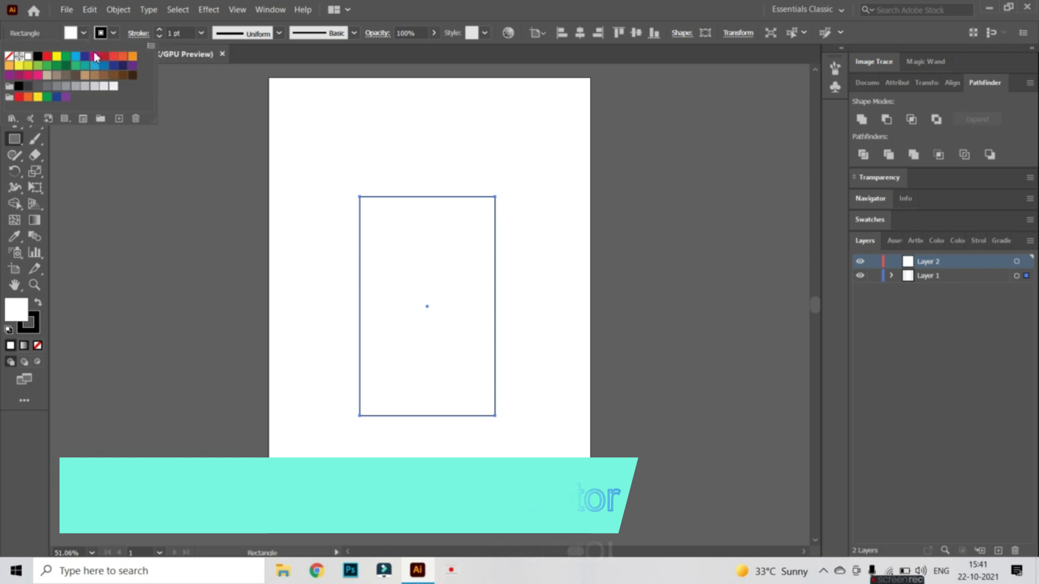
{"action": "left_click", "coordinate": [66, 56]}
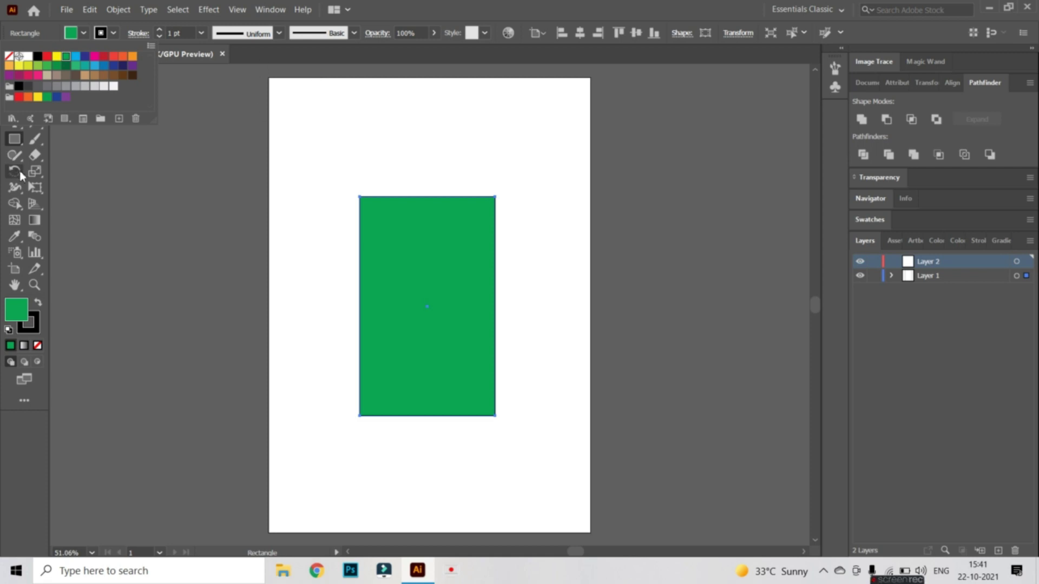
- Thicken the green rectangle's outline unevenly around its four corners with the Width tool
{"action": "left_click", "coordinate": [19, 147]}
{"action": "left_click", "coordinate": [17, 142]}
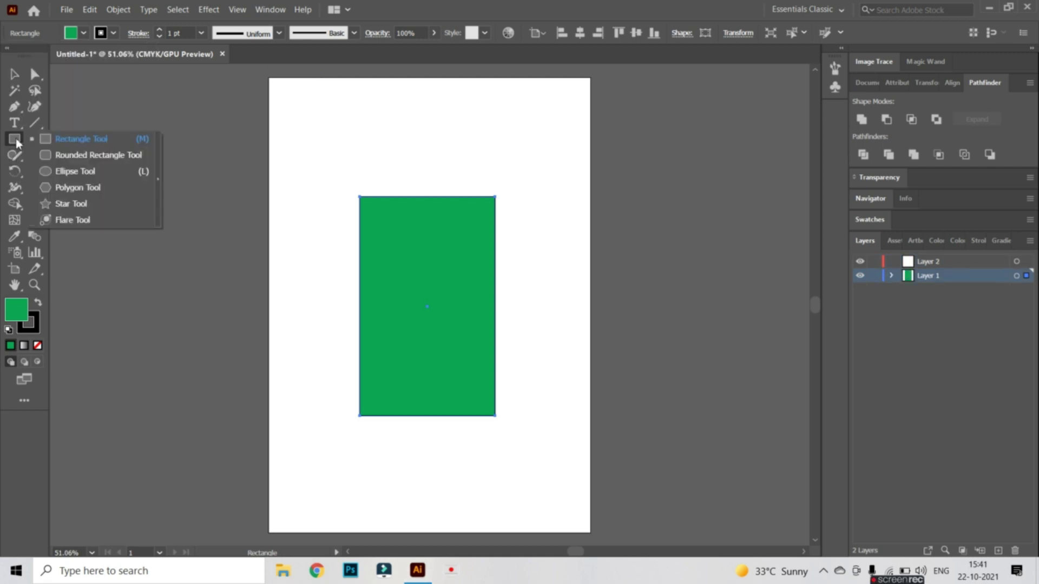
{"action": "left_click", "coordinate": [19, 189]}
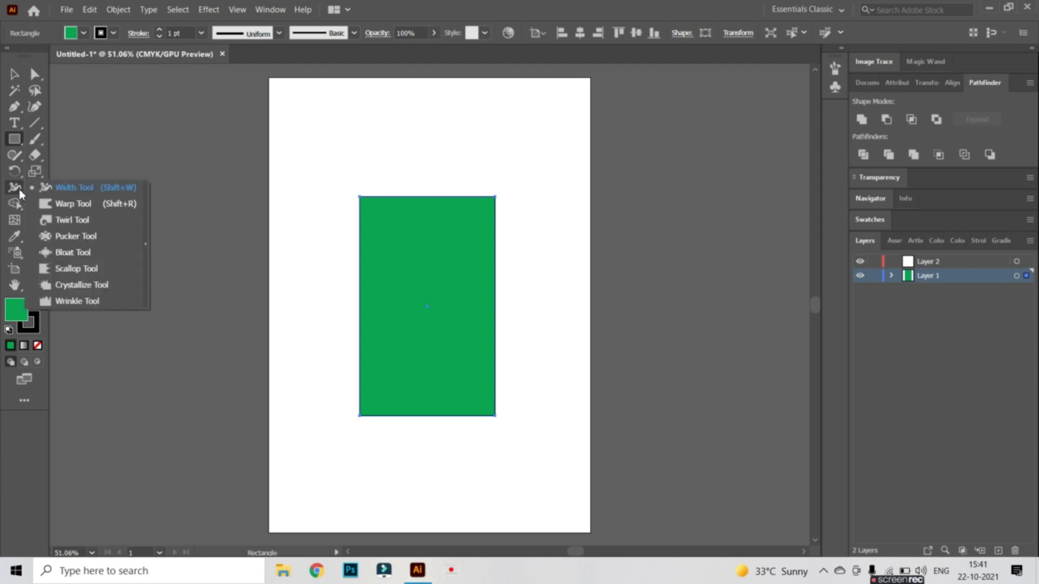
{"action": "left_click", "coordinate": [46, 190]}
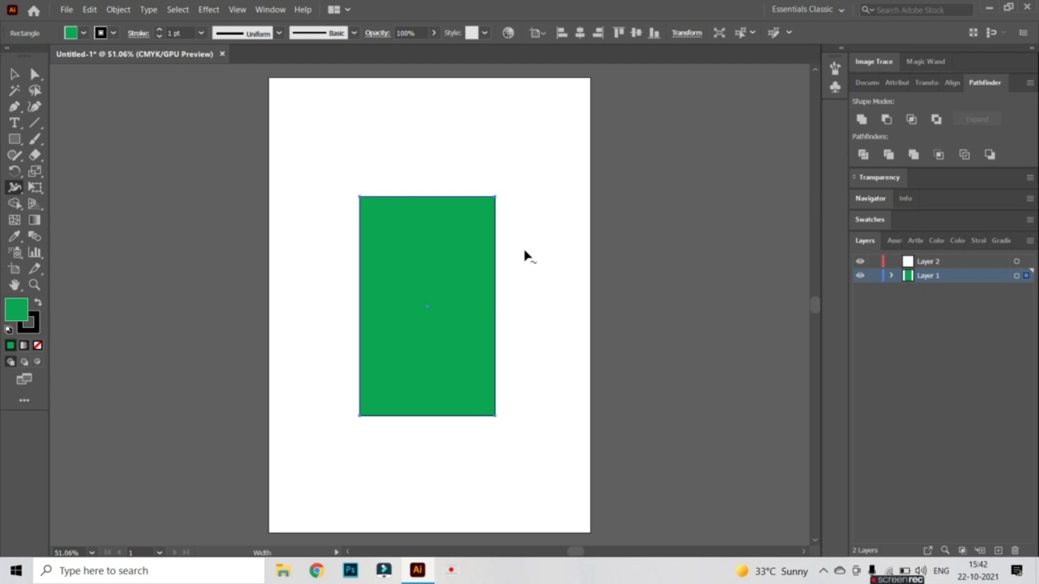
{"action": "left_click", "coordinate": [21, 191]}
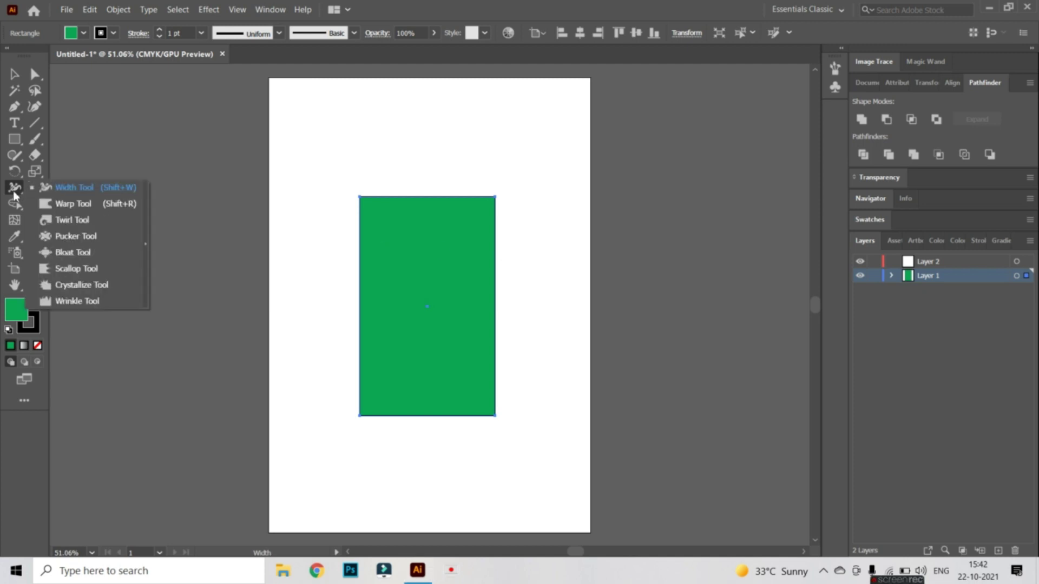
{"action": "left_click", "coordinate": [83, 189]}
{"action": "mouse_move", "coordinate": [359, 197]}
{"action": "left_mouse_down"}
{"action": "mouse_move", "coordinate": [397, 227]}
{"action": "mouse_move", "coordinate": [382, 198]}
{"action": "left_mouse_up"}
{"action": "left_click_drag", "start_coordinate": [498, 198], "coordinate": [487, 225]}
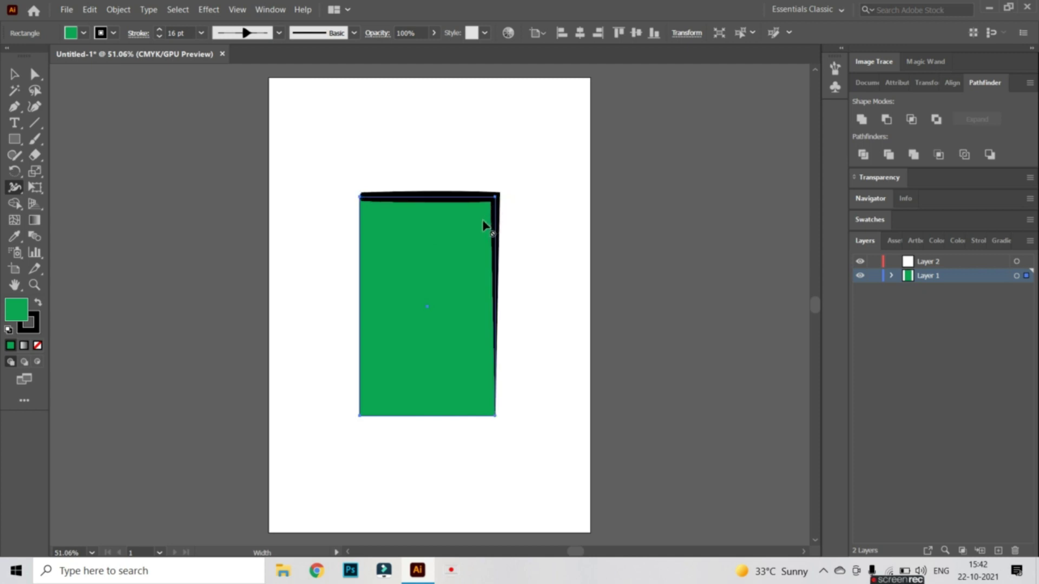
{"action": "left_click_drag", "start_coordinate": [362, 418], "coordinate": [360, 424]}
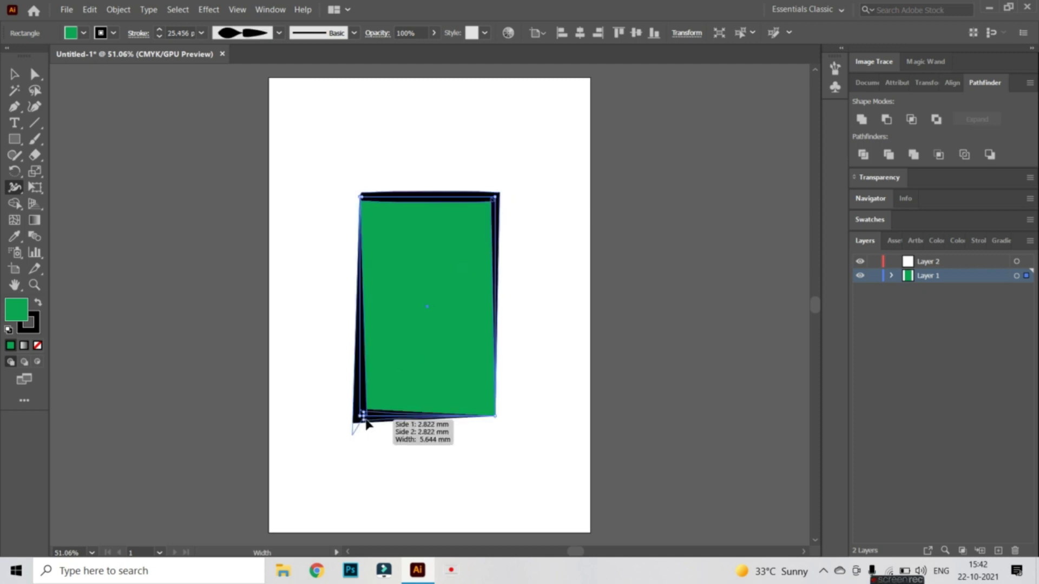
{"action": "mouse_move", "coordinate": [490, 419]}
{"action": "left_mouse_down"}
{"action": "mouse_move", "coordinate": [507, 434]}
{"action": "mouse_move", "coordinate": [494, 413]}
{"action": "left_mouse_up"}
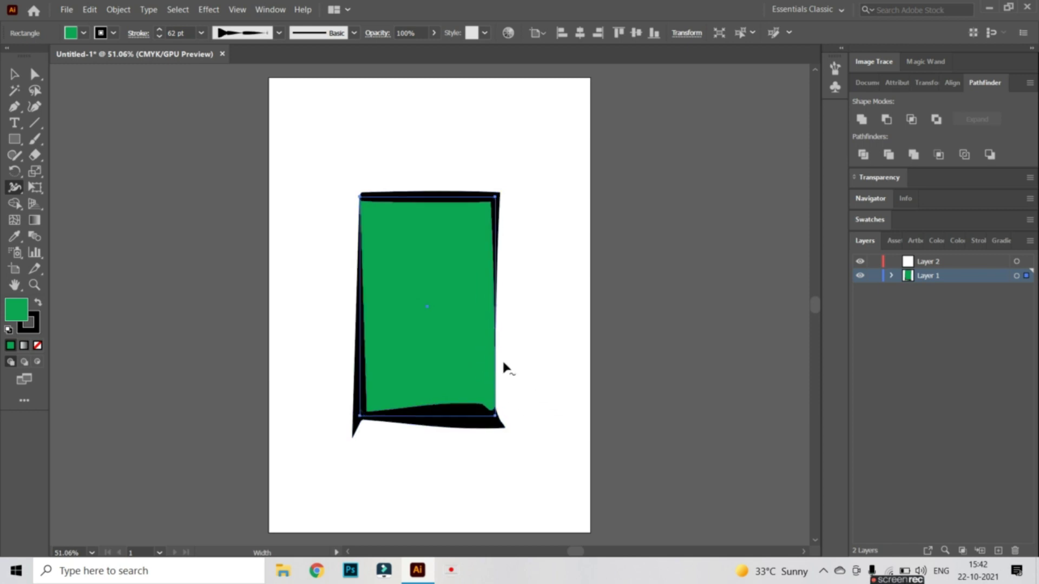
- Widen the outline at the upper-left corner to about 311 pt and add width points on the top and right edges
{"action": "left_click_drag", "start_coordinate": [360, 197], "coordinate": [400, 276]}
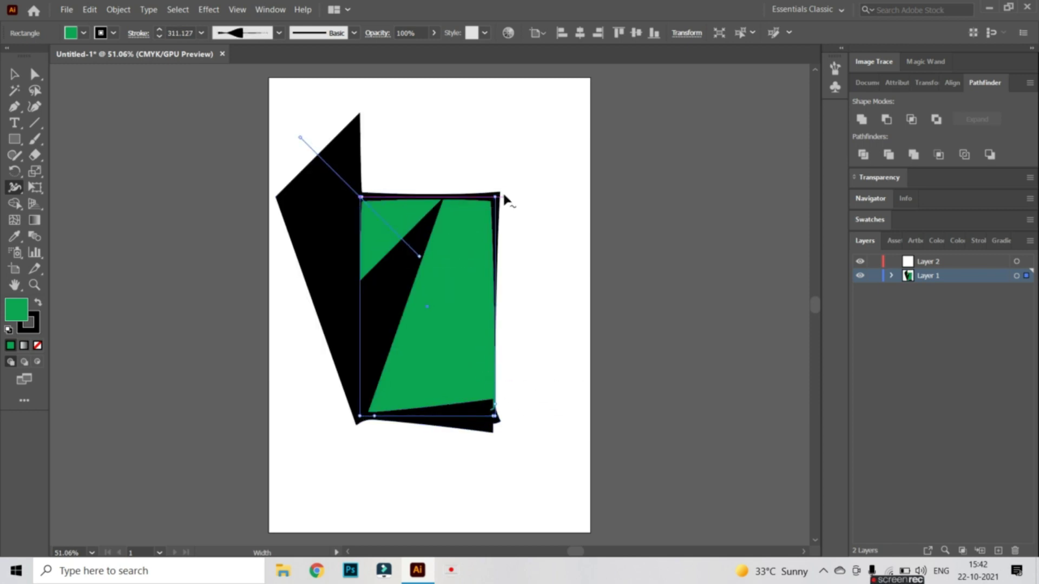
{"action": "left_click_drag", "start_coordinate": [421, 197], "coordinate": [429, 254]}
{"action": "left_click_drag", "start_coordinate": [493, 200], "coordinate": [497, 253]}
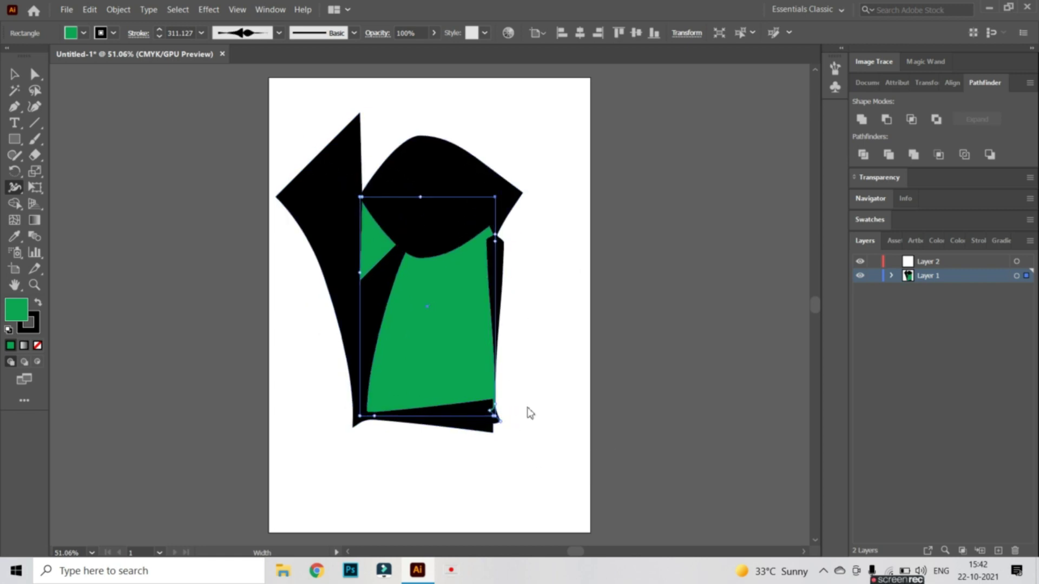
{"action": "double_click", "coordinate": [495, 415]}
{"action": "left_click", "coordinate": [586, 341]}
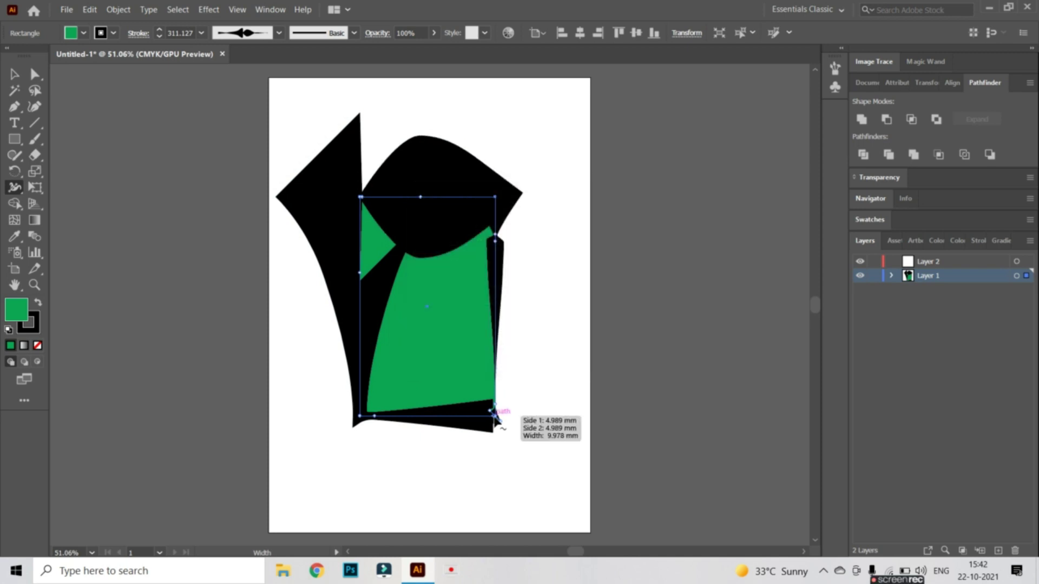
- Vary the outline's thickness at the lower corners and along the right, bottom and upper-left edges with more width points
{"action": "left_click_drag", "start_coordinate": [353, 424], "coordinate": [328, 447]}
{"action": "mouse_move", "coordinate": [358, 208]}
{"action": "left_mouse_down"}
{"action": "mouse_move", "coordinate": [411, 227]}
{"action": "mouse_move", "coordinate": [493, 200]}
{"action": "left_mouse_up"}
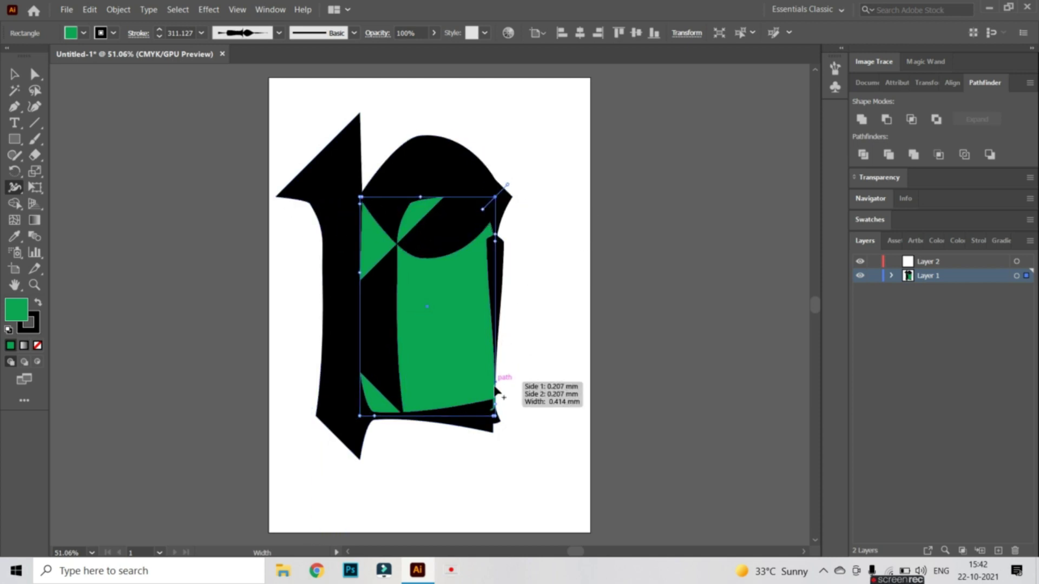
{"action": "left_click_drag", "start_coordinate": [497, 422], "coordinate": [531, 459]}
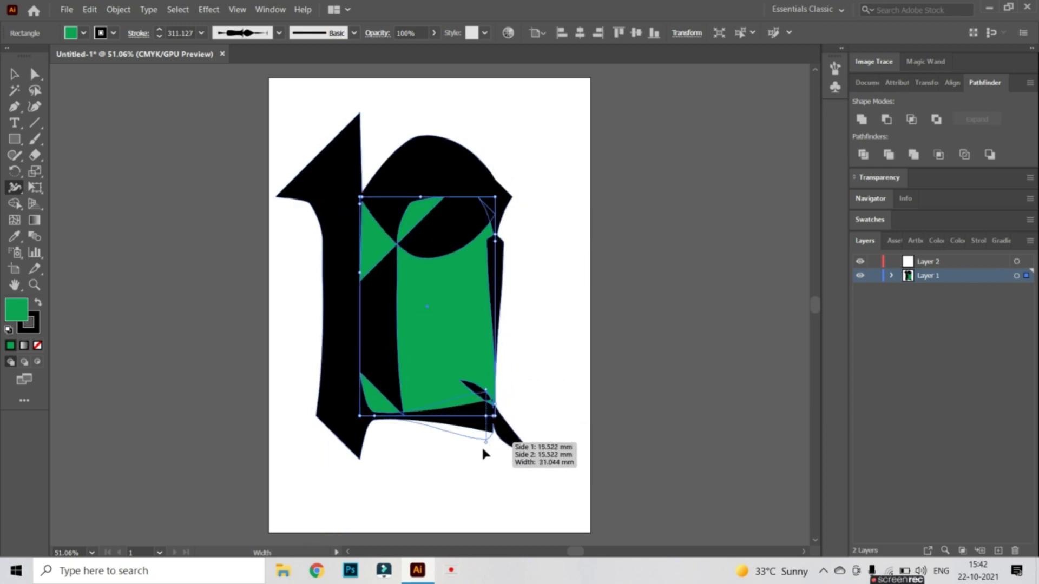
{"action": "left_click_drag", "start_coordinate": [495, 334], "coordinate": [521, 349]}
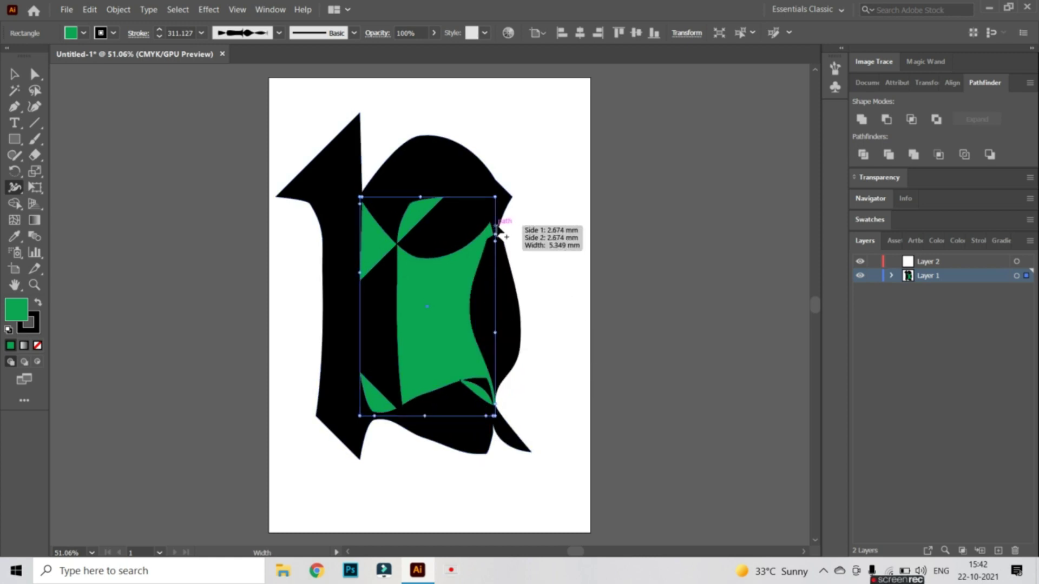
{"action": "left_click_drag", "start_coordinate": [496, 226], "coordinate": [518, 225]}
{"action": "left_click_drag", "start_coordinate": [361, 249], "coordinate": [359, 197]}
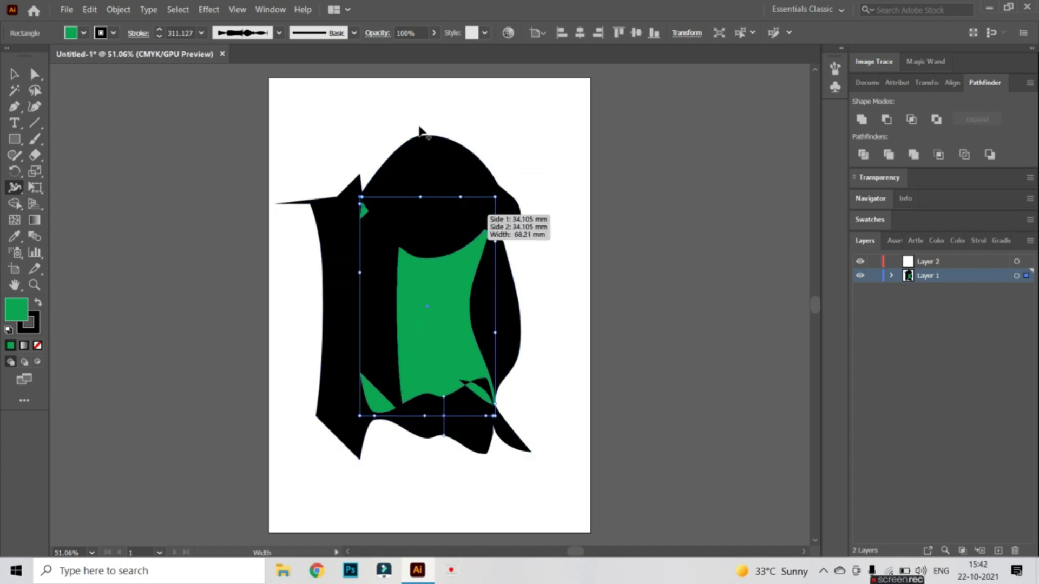
- Stretch the outline at the middle of the top edge to about 209 mm wide and thin it on the right edge
{"action": "left_click_drag", "start_coordinate": [428, 264], "coordinate": [498, 363]}
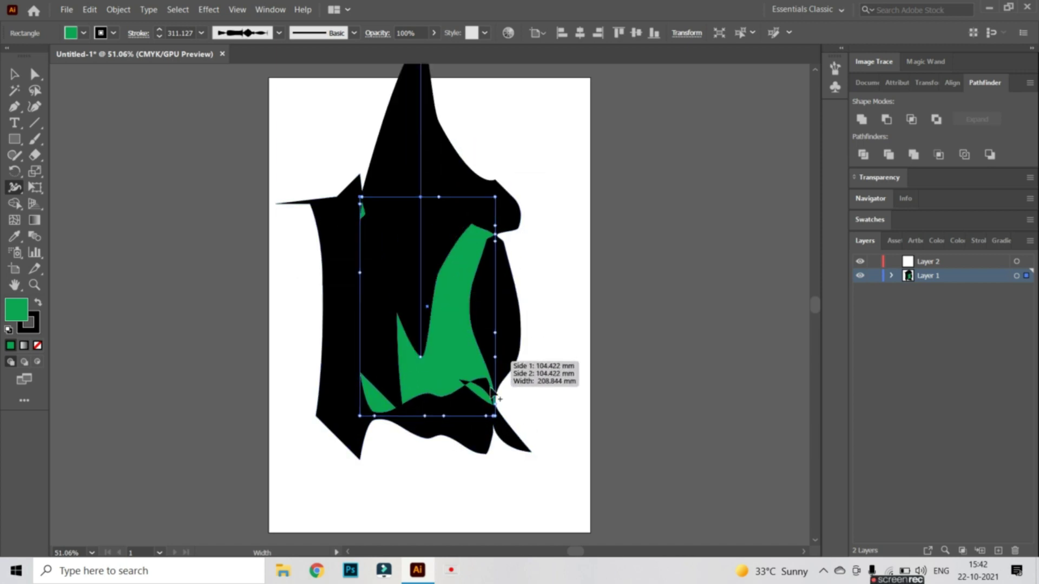
{"action": "left_click_drag", "start_coordinate": [514, 297], "coordinate": [499, 232]}
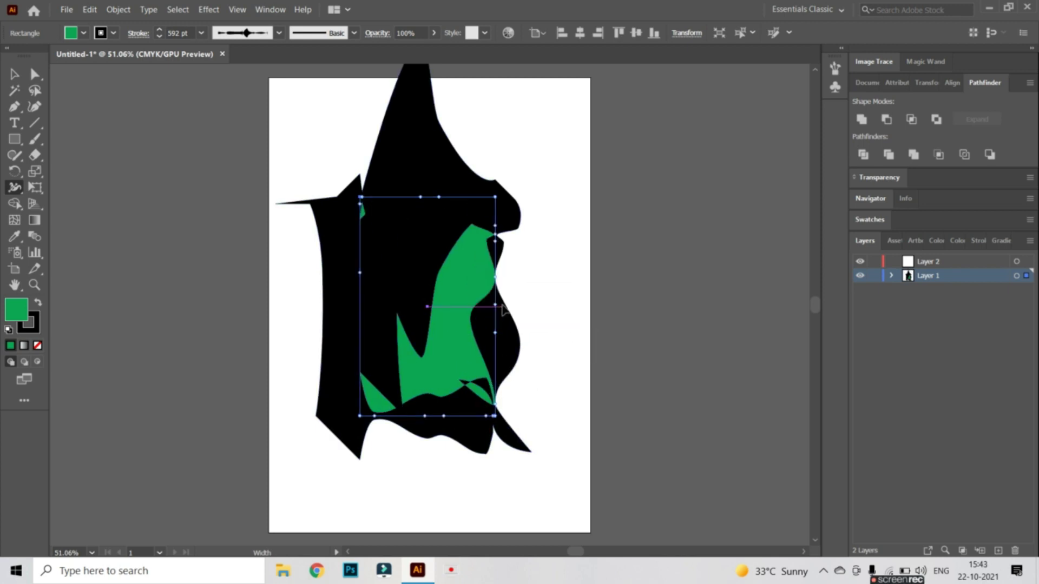
{"action": "double_click", "coordinate": [498, 232]}
{"action": "left_click", "coordinate": [580, 346]}
- Reshape the outline into irregular spikes and bulges by adding and moving width points along all four edges
{"action": "left_click_drag", "start_coordinate": [339, 287], "coordinate": [531, 334]}
{"action": "left_click_drag", "start_coordinate": [494, 453], "coordinate": [316, 398]}
{"action": "left_click_drag", "start_coordinate": [412, 198], "coordinate": [520, 274]}
{"action": "left_click_drag", "start_coordinate": [531, 336], "coordinate": [435, 424]}
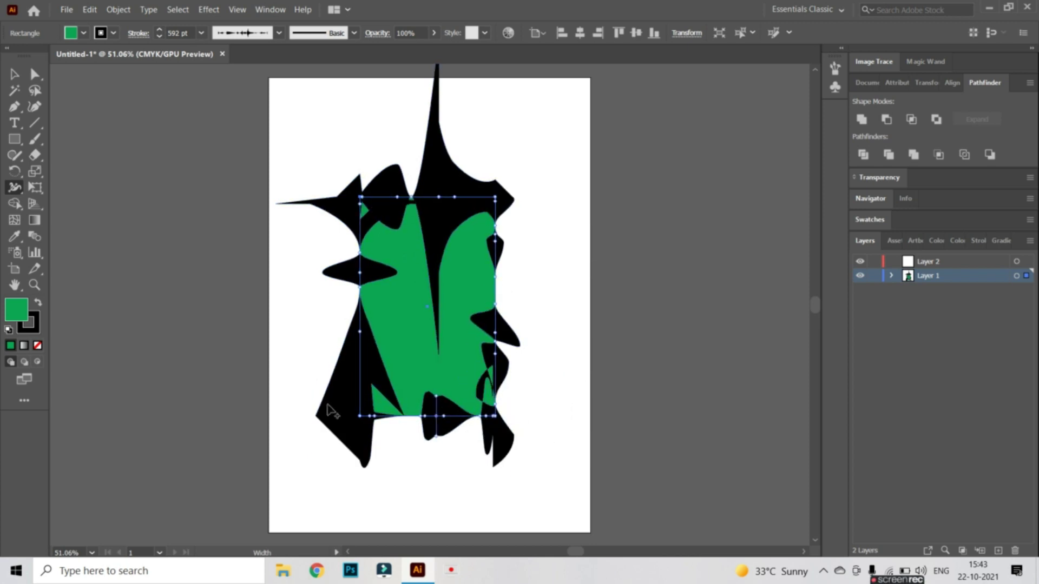
{"action": "left_click_drag", "start_coordinate": [360, 378], "coordinate": [358, 312]}
{"action": "left_click_drag", "start_coordinate": [359, 260], "coordinate": [494, 251]}
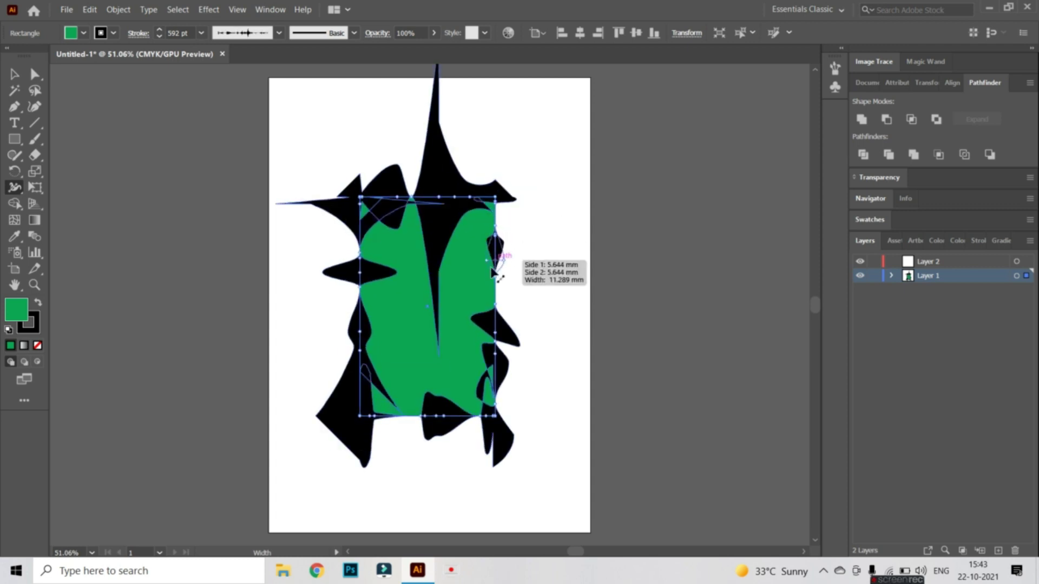
{"action": "left_click_drag", "start_coordinate": [498, 398], "coordinate": [496, 431]}
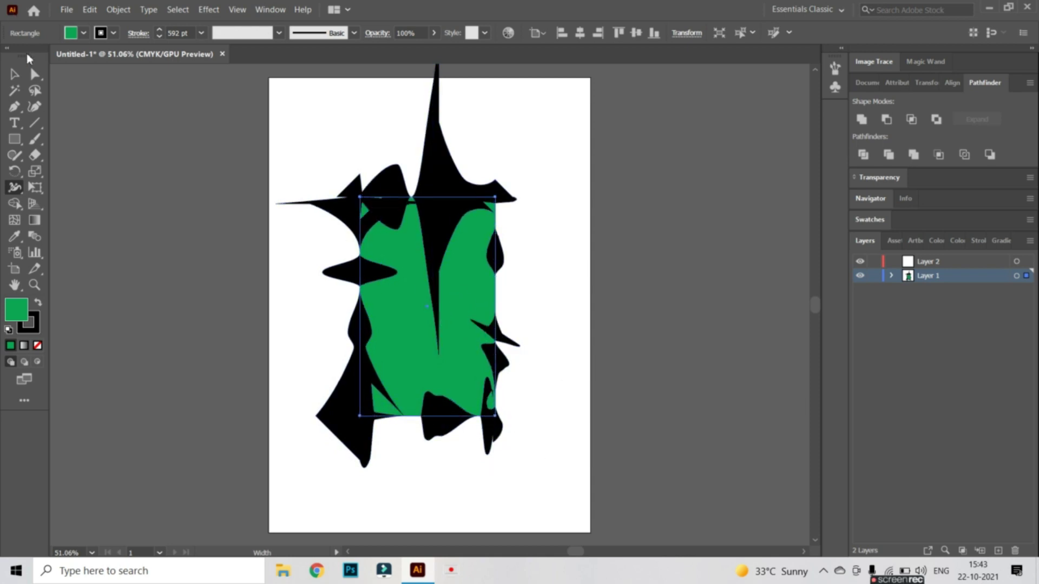
- Delete the distorted rectangle and draw a new green one about 80 by 126 mm on the upper part of the artboard
{"action": "left_click", "coordinate": [14, 74]}
{"action": "left_click_drag", "start_coordinate": [378, 262], "coordinate": [380, 262]}
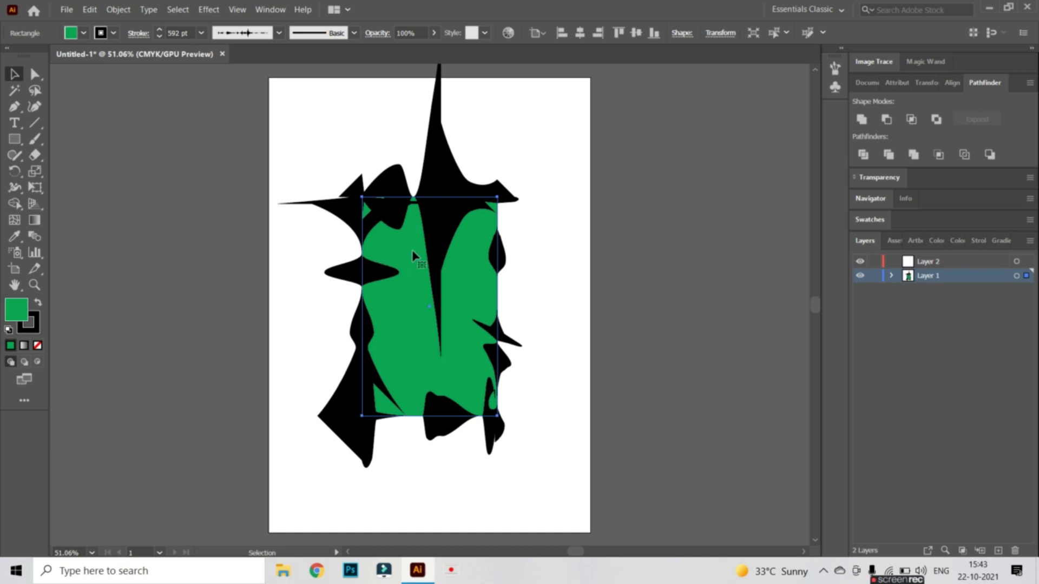
{"action": "key", "text": "Delete"}
{"action": "left_click", "coordinate": [15, 139]}
{"action": "left_click_drag", "start_coordinate": [359, 144], "coordinate": [482, 339]}
{"action": "left_click", "coordinate": [482, 342]}
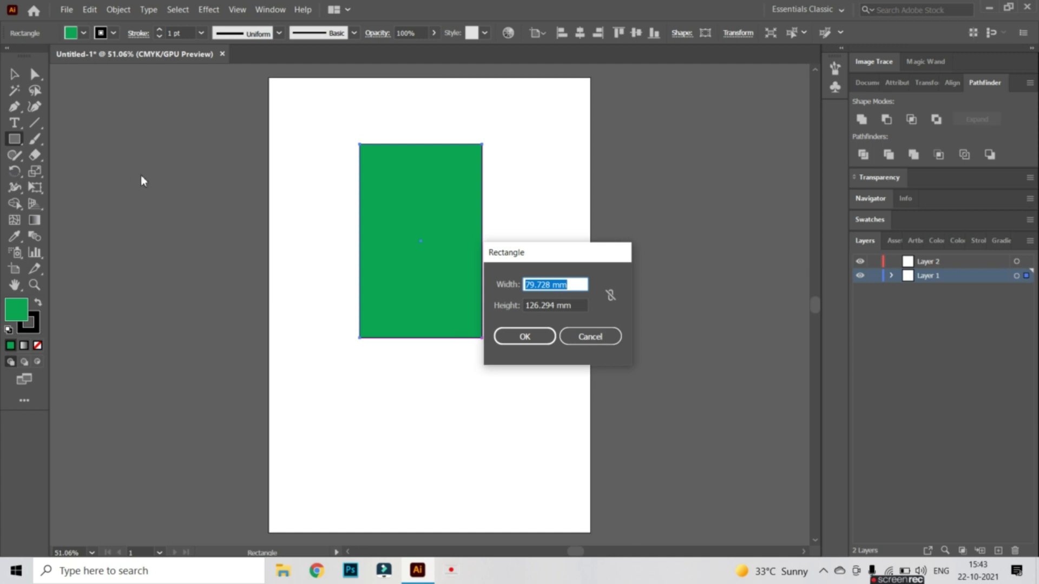
{"action": "type", "text": "W"}
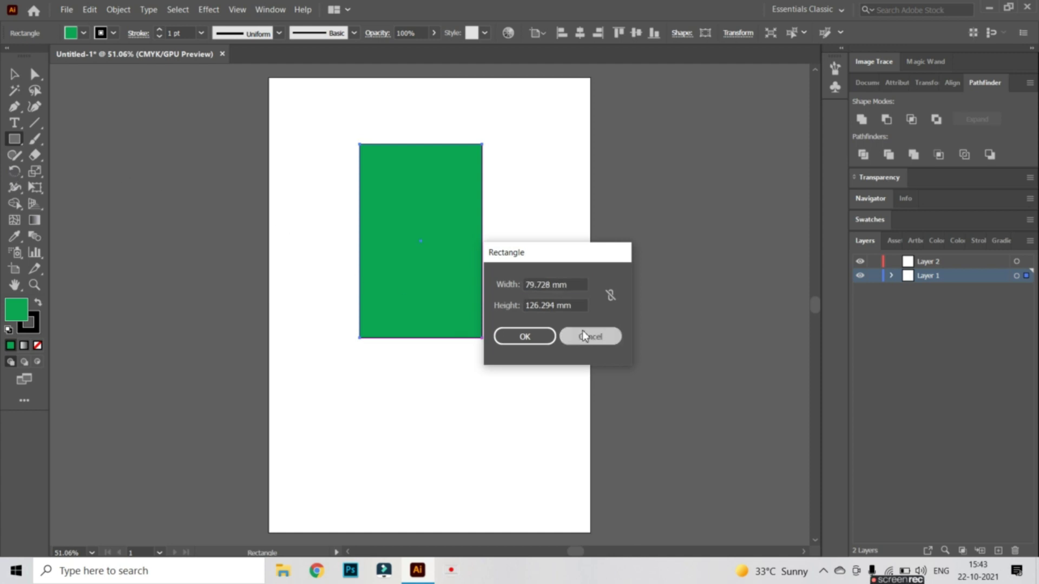
{"action": "left_click", "coordinate": [587, 336]}
- Bulge the new rectangle's outline with the Width tool: about 94 pt on the left edge, slightly on the right and about 104 pt at the bottom
{"action": "key", "text": "shift+w"}
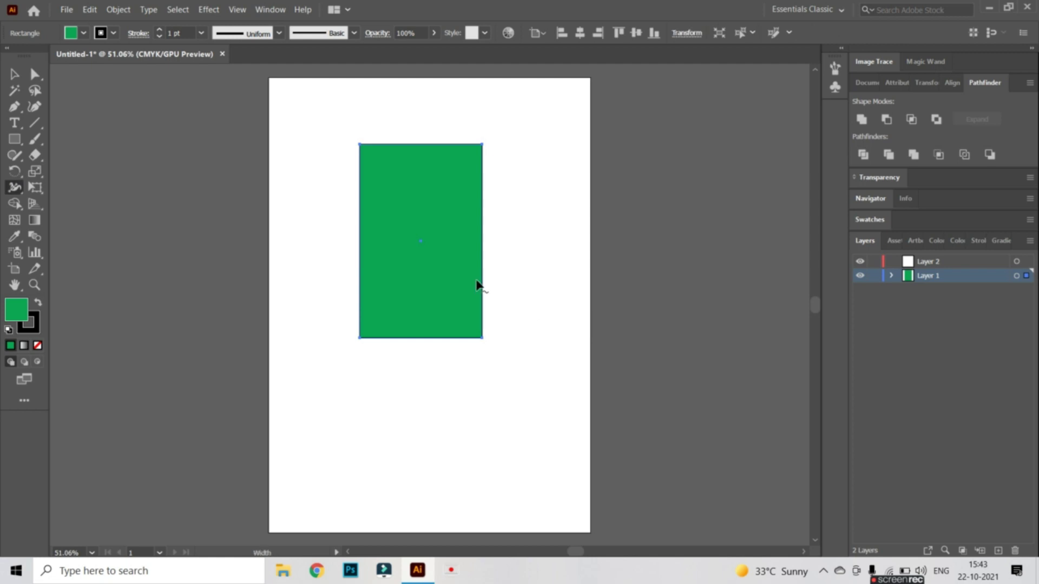
{"action": "mouse_move", "coordinate": [388, 144]}
{"action": "left_mouse_down"}
{"action": "mouse_move", "coordinate": [398, 158]}
{"action": "mouse_move", "coordinate": [381, 144]}
{"action": "left_mouse_up"}
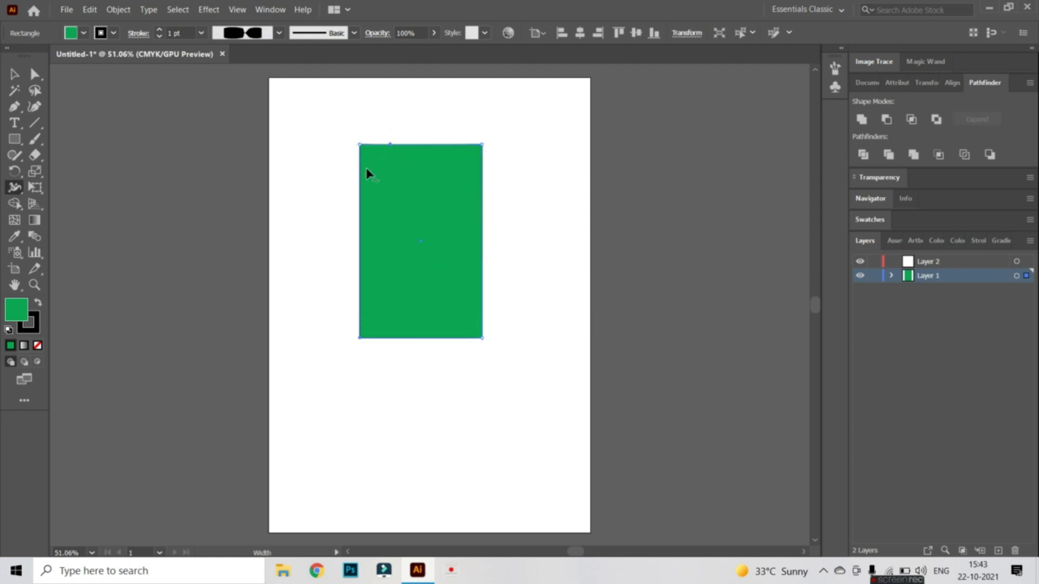
{"action": "left_click_drag", "start_coordinate": [360, 216], "coordinate": [385, 220]}
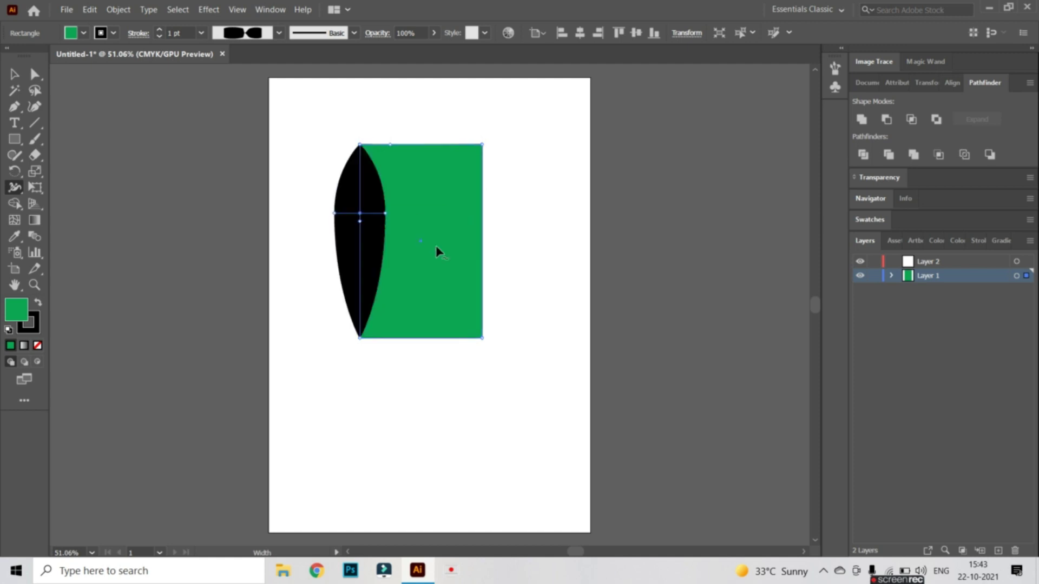
{"action": "left_click_drag", "start_coordinate": [483, 274], "coordinate": [476, 272]}
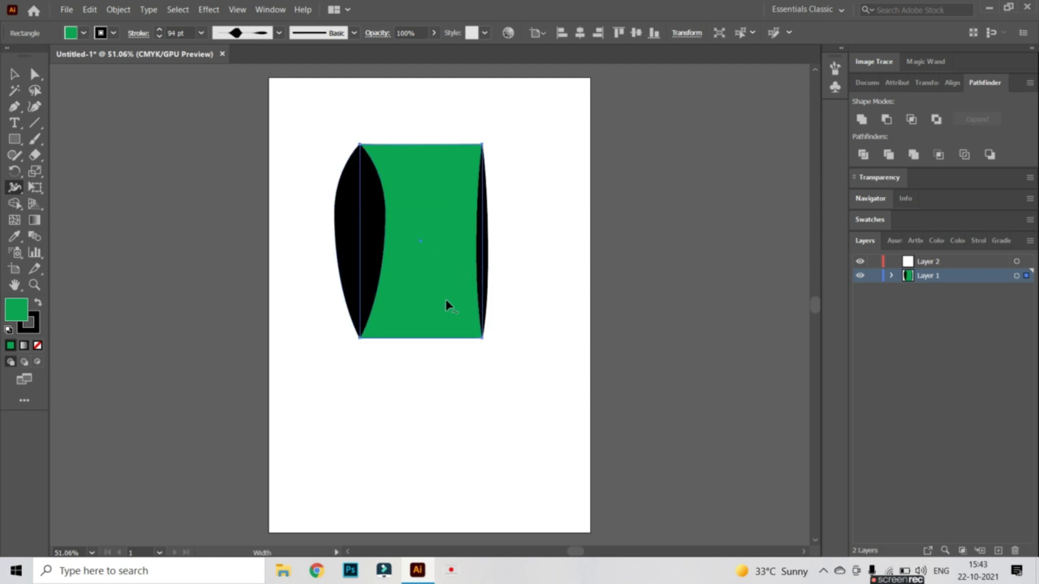
{"action": "left_click_drag", "start_coordinate": [427, 331], "coordinate": [422, 311]}
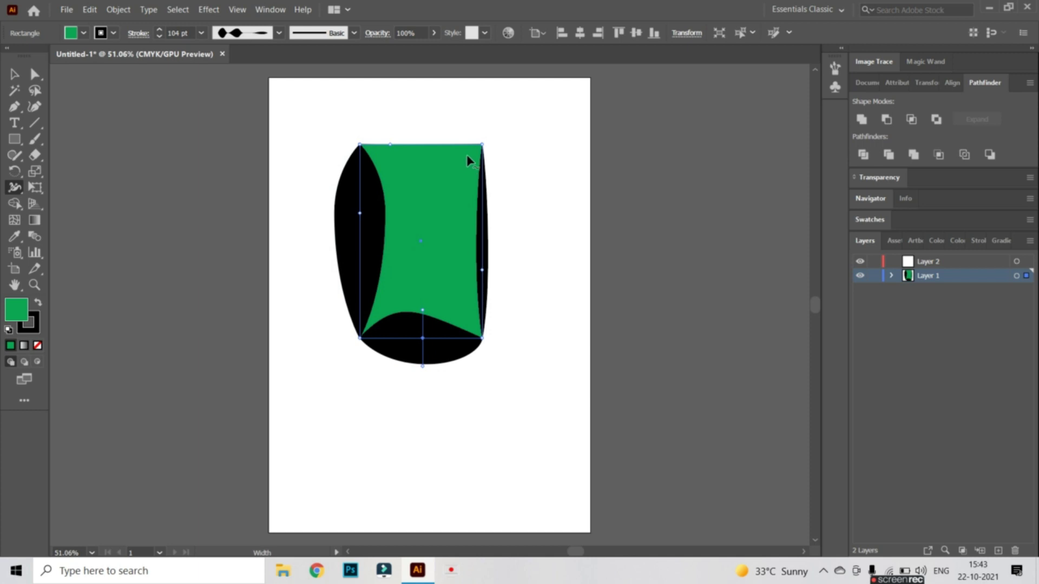
- Widen the tall green rectangle's outline at the top-right corner, near the top edge's left end and at the bottom-right corner
{"action": "mouse_move", "coordinate": [480, 147]}
{"action": "left_mouse_down"}
{"action": "mouse_move", "coordinate": [471, 162]}
{"action": "mouse_move", "coordinate": [500, 126]}
{"action": "left_mouse_up"}
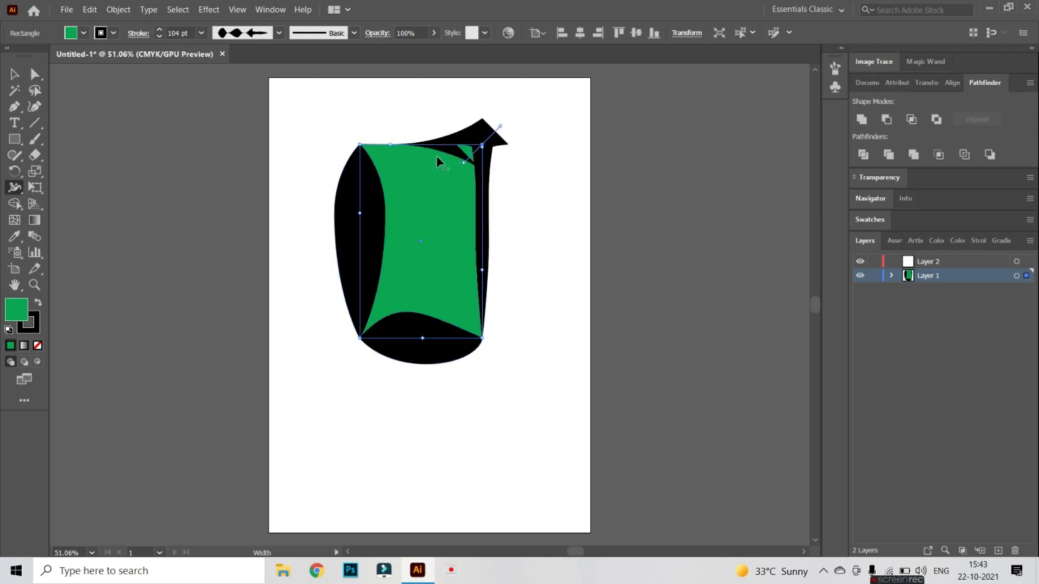
{"action": "left_click_drag", "start_coordinate": [389, 146], "coordinate": [390, 121]}
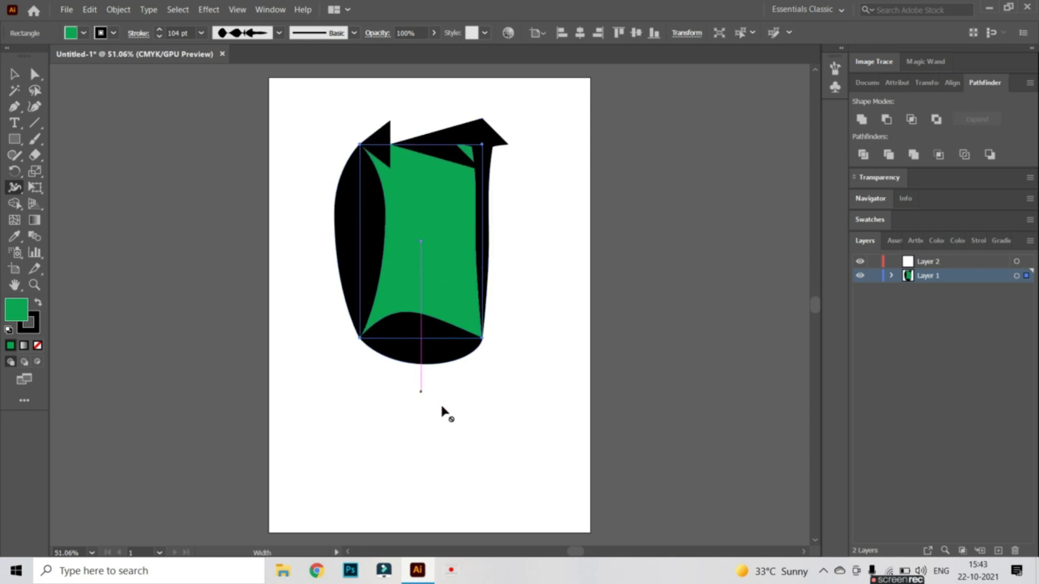
{"action": "left_click_drag", "start_coordinate": [483, 339], "coordinate": [466, 364]}
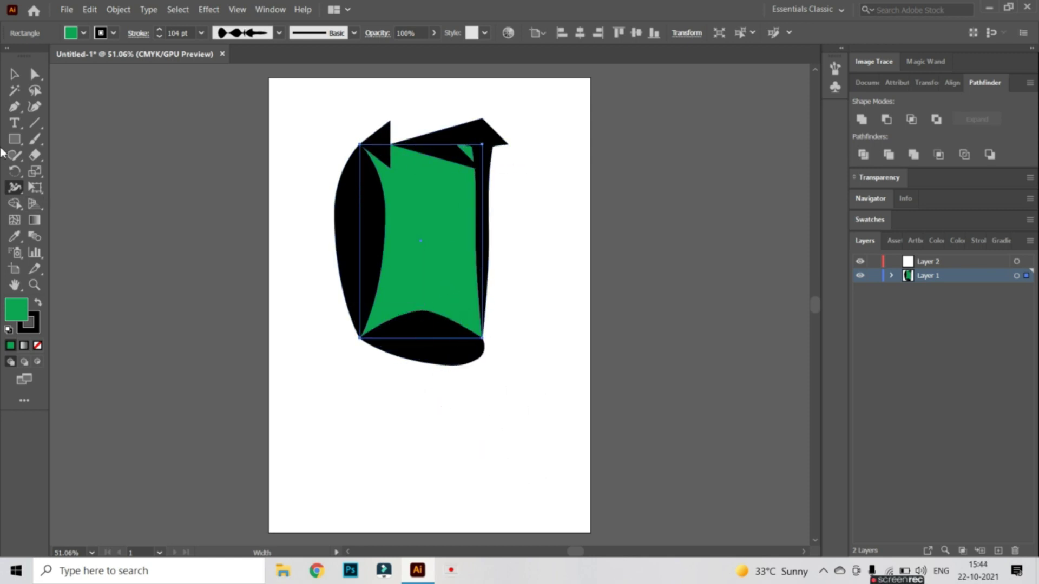
- Draw a small green rounded rectangle below the tall green shape using the Rounded Rectangle tool
{"action": "right_click", "coordinate": [14, 123]}
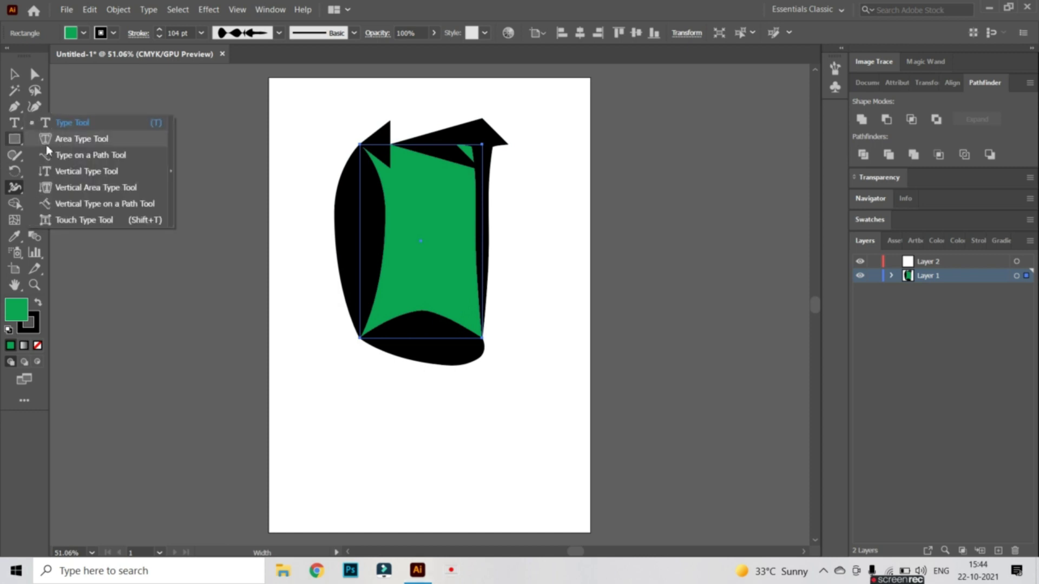
{"action": "right_click", "coordinate": [15, 158]}
{"action": "right_click", "coordinate": [13, 141]}
{"action": "left_click", "coordinate": [19, 137]}
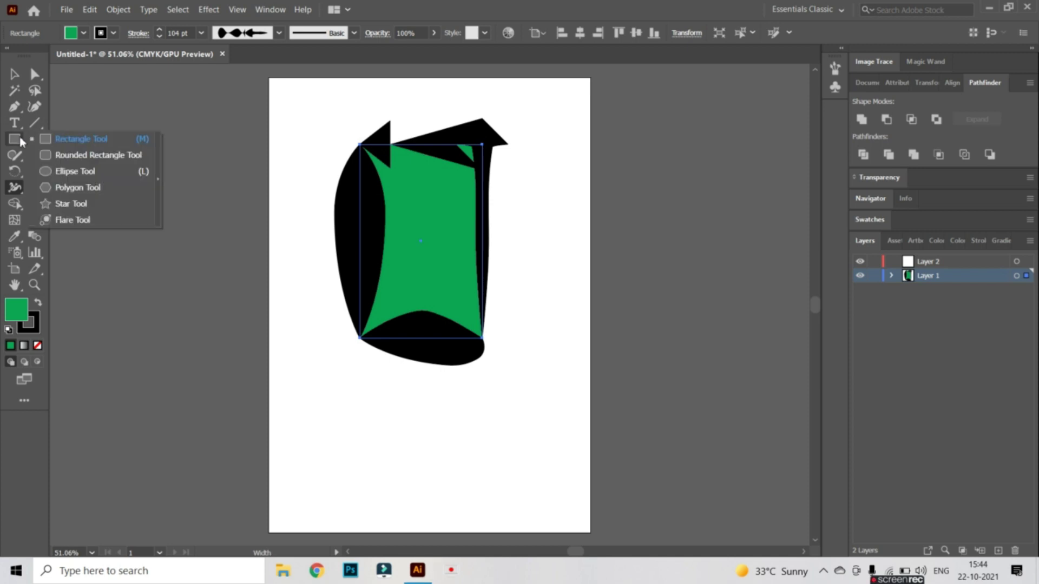
{"action": "left_click", "coordinate": [101, 169]}
{"action": "left_click_drag", "start_coordinate": [343, 401], "coordinate": [422, 485]}
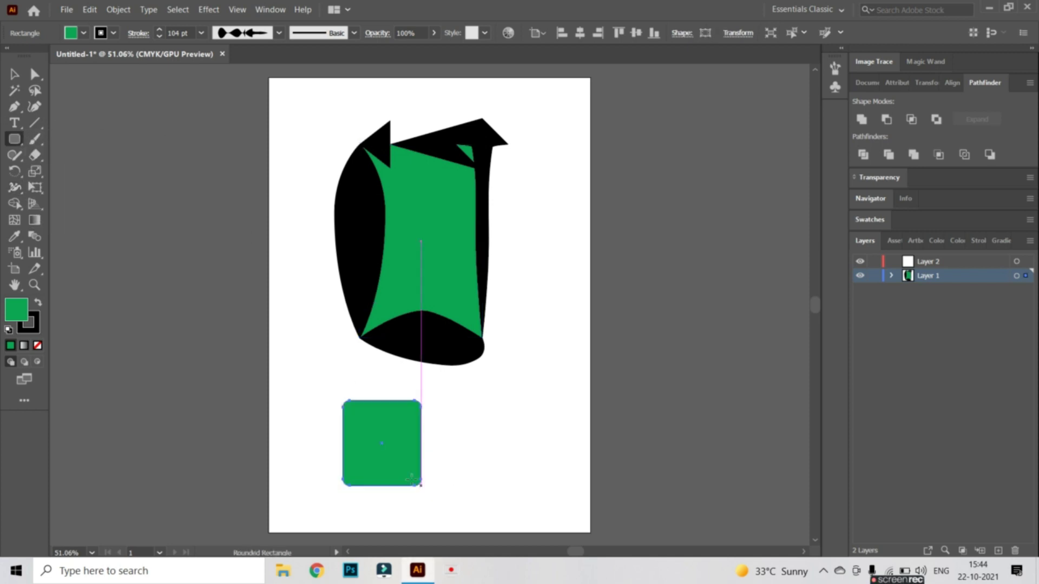
- Bulge the rounded rectangle's outline with the Width tool at the top edge and top-right corner, up to about 186 pt
{"action": "key", "text": "shift+w"}
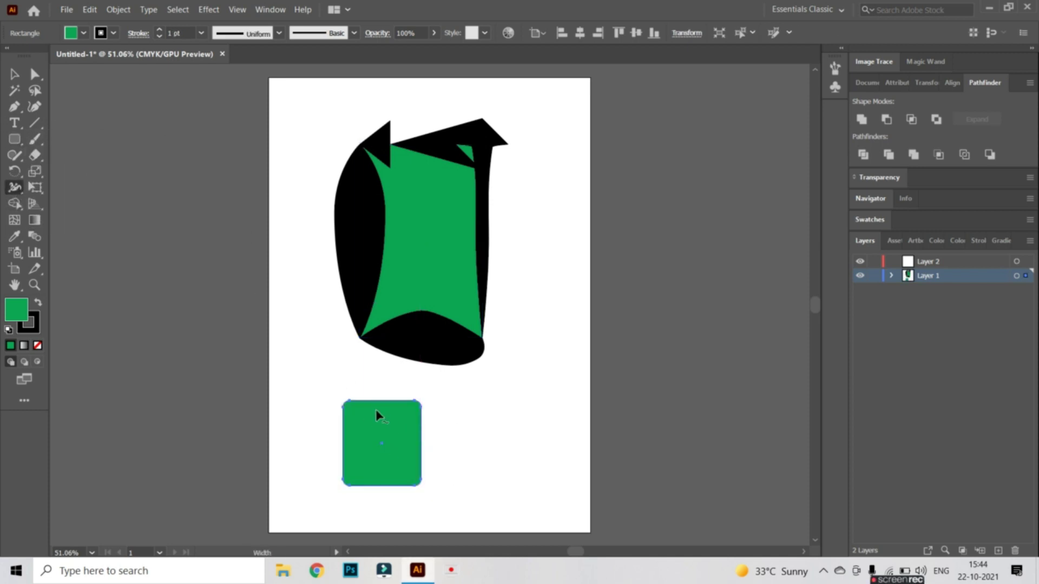
{"action": "left_click_drag", "start_coordinate": [357, 403], "coordinate": [394, 445]}
{"action": "mouse_move", "coordinate": [422, 406]}
{"action": "left_mouse_down"}
{"action": "mouse_move", "coordinate": [462, 410]}
{"action": "mouse_move", "coordinate": [464, 391]}
{"action": "mouse_move", "coordinate": [465, 426]}
{"action": "mouse_move", "coordinate": [460, 400]}
{"action": "left_mouse_up"}
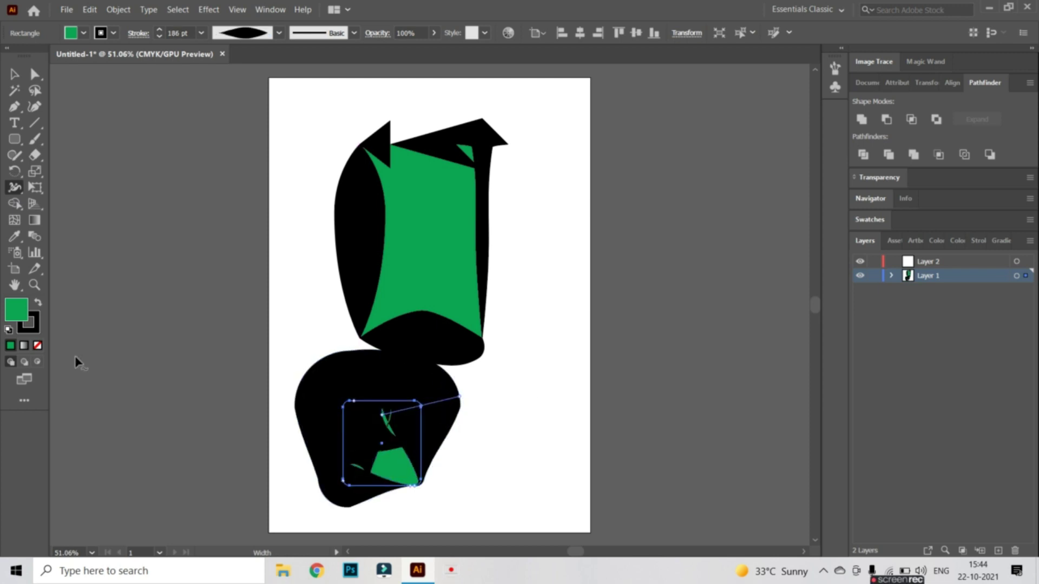
- Recolor the rounded rectangle's outline purple, #981FAA
{"action": "double_click", "coordinate": [39, 330]}
{"action": "left_click", "coordinate": [607, 398]}
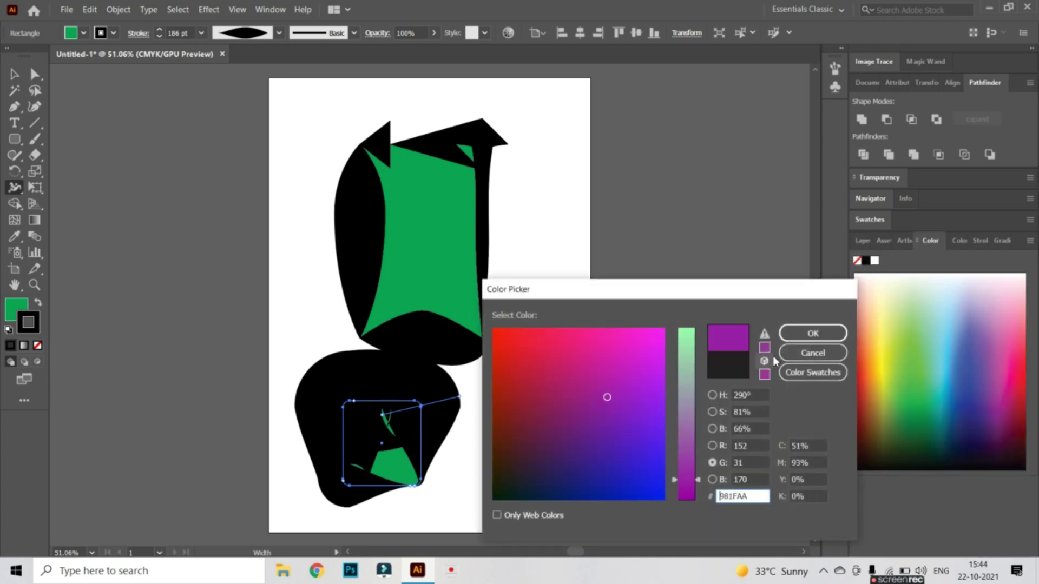
{"action": "left_click", "coordinate": [811, 333]}
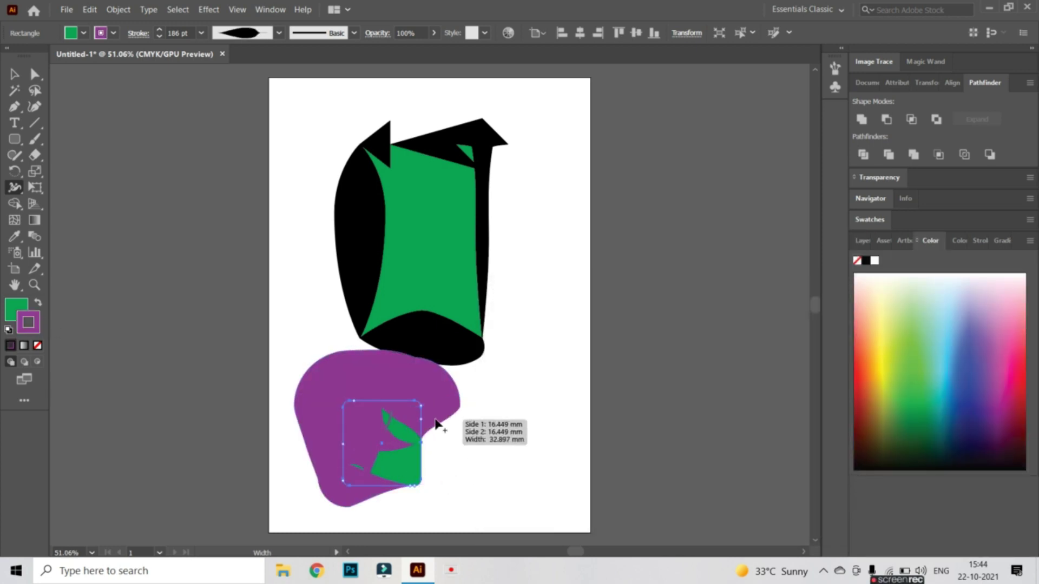
- Distort the purple outline into irregular spikes and bulges along the rounded rectangle's top and right edges
{"action": "mouse_move", "coordinate": [349, 404]}
{"action": "left_mouse_down"}
{"action": "mouse_move", "coordinate": [365, 420]}
{"action": "mouse_move", "coordinate": [402, 398]}
{"action": "mouse_move", "coordinate": [421, 410]}
{"action": "mouse_move", "coordinate": [424, 401]}
{"action": "left_mouse_up"}
{"action": "mouse_move", "coordinate": [436, 482]}
{"action": "left_mouse_down"}
{"action": "mouse_move", "coordinate": [417, 469]}
{"action": "mouse_move", "coordinate": [443, 432]}
{"action": "left_mouse_up"}
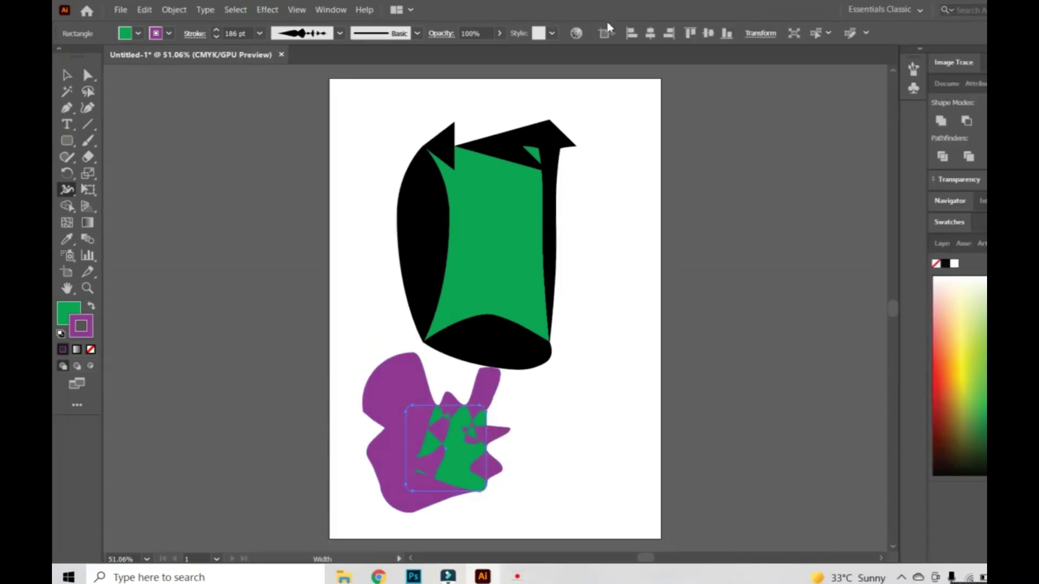
- Undo the last width changes on the rounded rectangle's outline
{"action": "key", "text": "ctrl+z"}
{"action": "key", "text": "ctrl+z"}
{"action": "key", "text": "ctrl+z"}
{"action": "key", "text": "ctrl+z"}
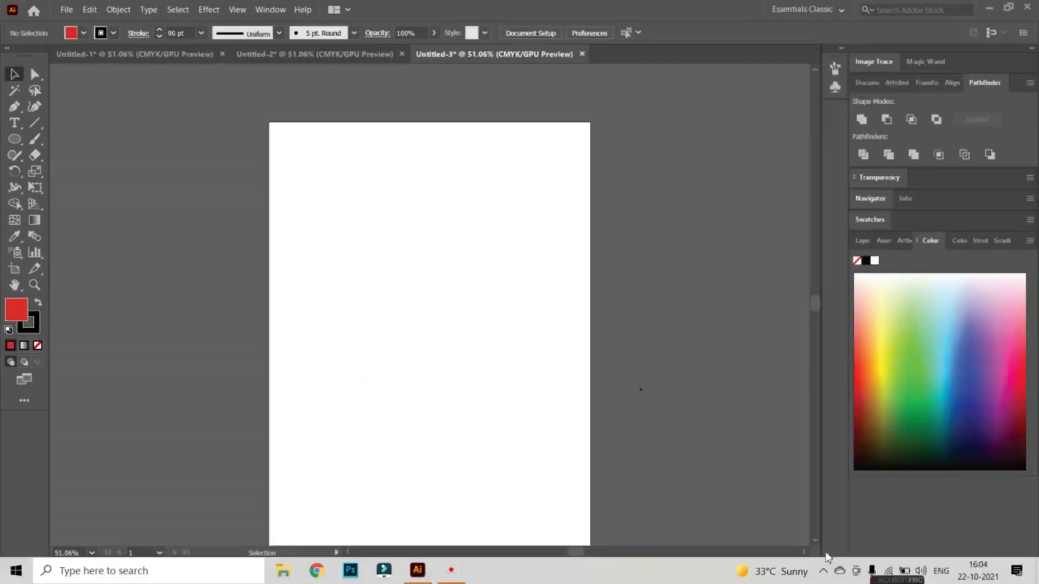
- Draw a red rectangle about 63 by 119 mm on the upper left part of the Untitled-3 artboard
{"action": "mouse_move", "coordinate": [933, 582]}
{"action": "right_click", "coordinate": [18, 142]}
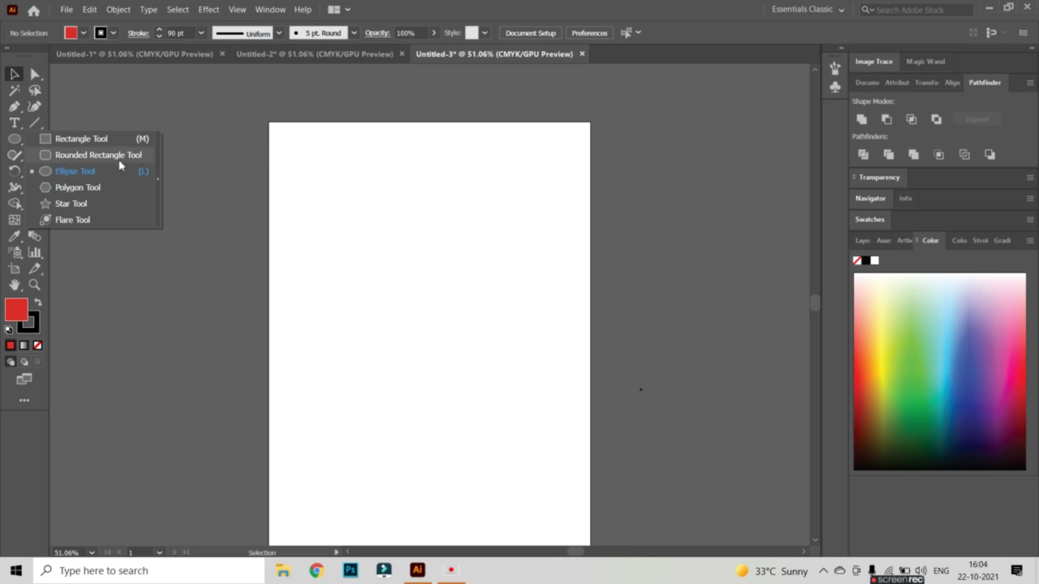
{"action": "left_click", "coordinate": [81, 140]}
{"action": "left_click_drag", "start_coordinate": [326, 177], "coordinate": [423, 360]}
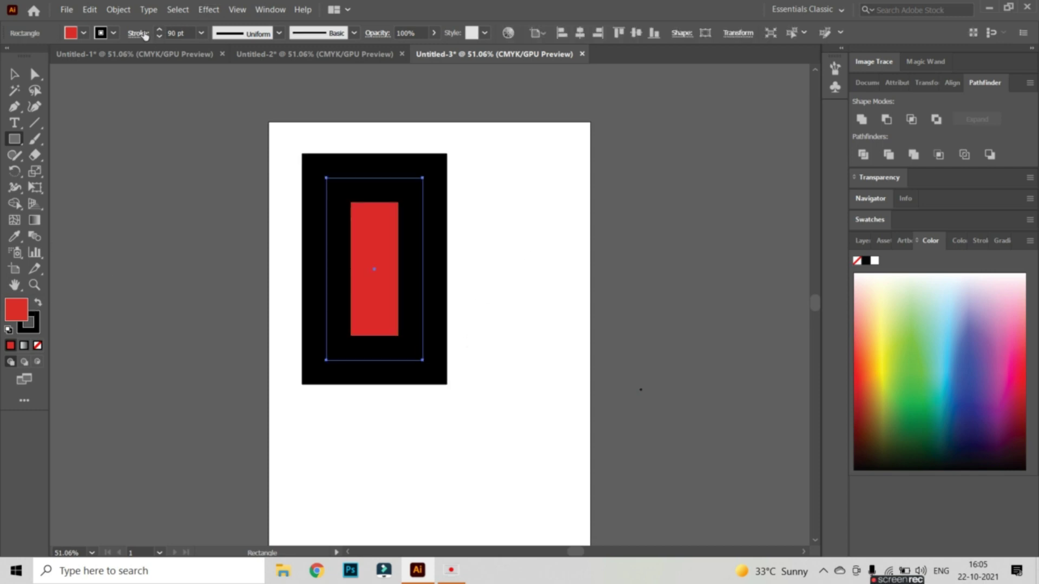
- Set the red rectangle's stroke weight to 1 pt
{"action": "left_click", "coordinate": [114, 32]}
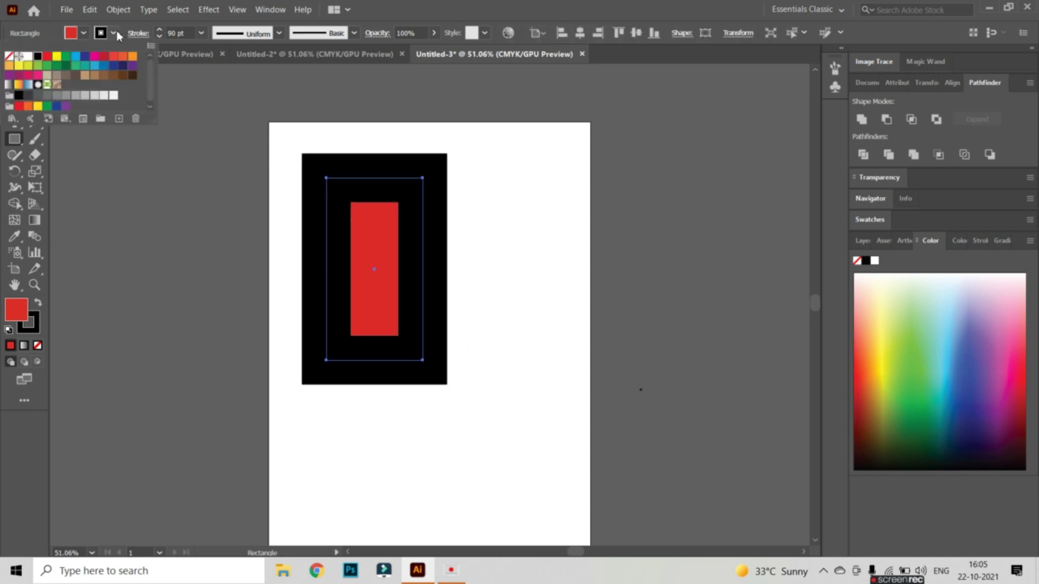
{"action": "left_click", "coordinate": [201, 33]}
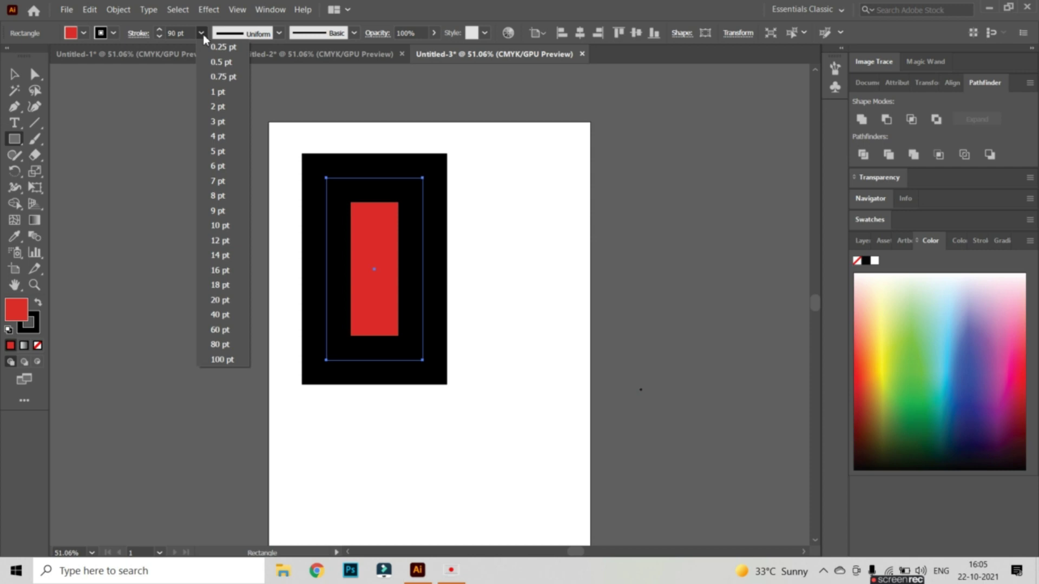
{"action": "left_click", "coordinate": [224, 93]}
{"action": "left_click", "coordinate": [224, 97]}
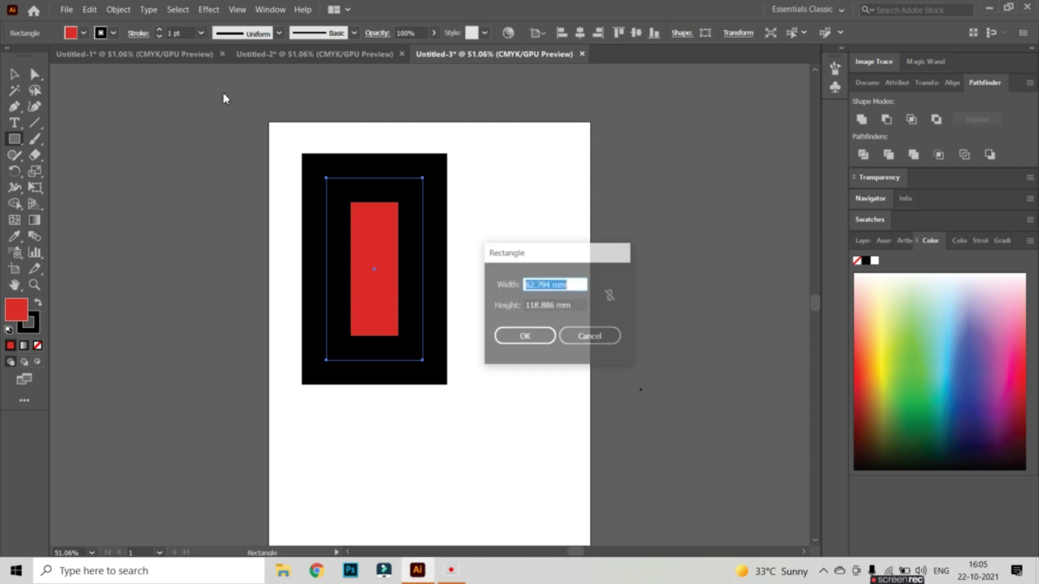
{"action": "left_click", "coordinate": [539, 335]}
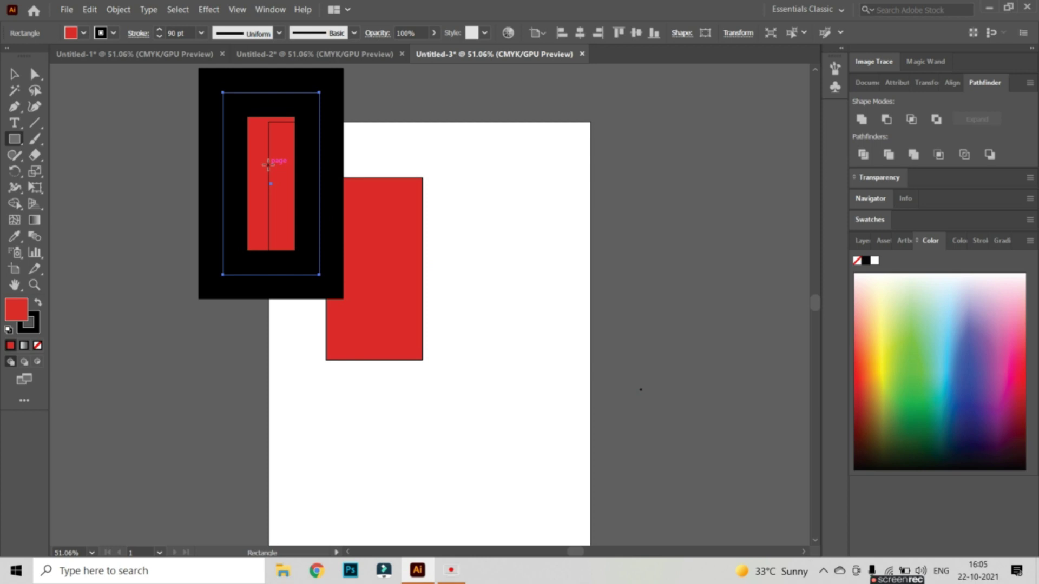
{"action": "key", "text": "Delete"}
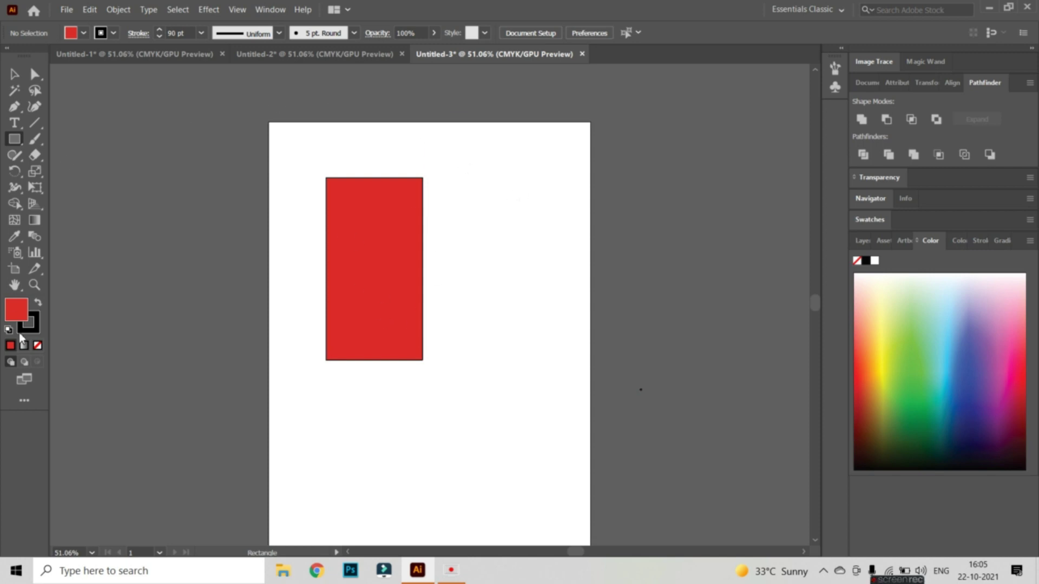
- Add a width point at the middle of the red rectangle's top edge with the Width tool, accepting a total width of 0.353 mm
{"action": "left_click", "coordinate": [14, 190]}
{"action": "left_click_drag", "start_coordinate": [14, 190], "coordinate": [75, 187]}
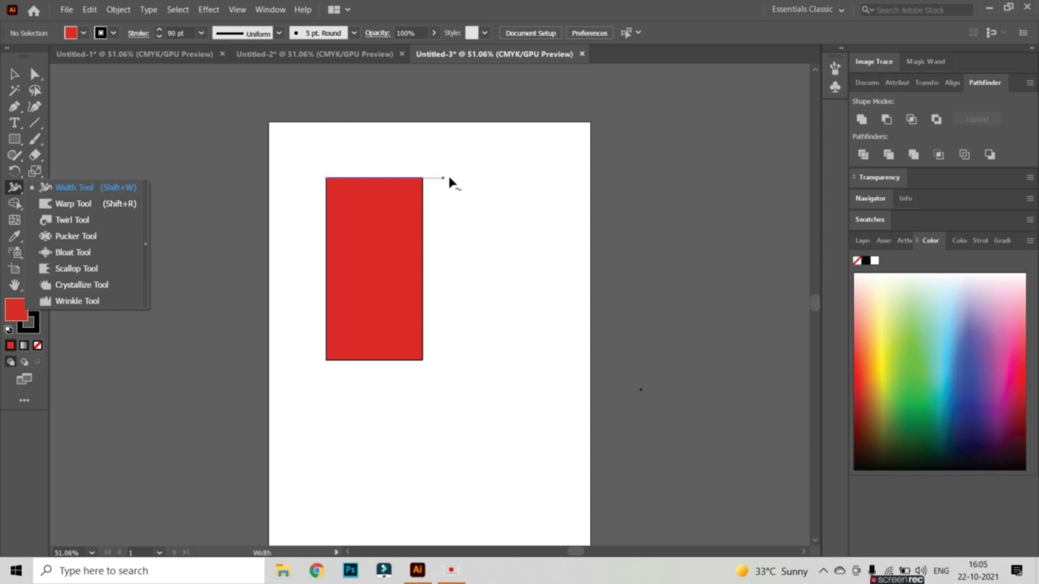
{"action": "left_click", "coordinate": [376, 183]}
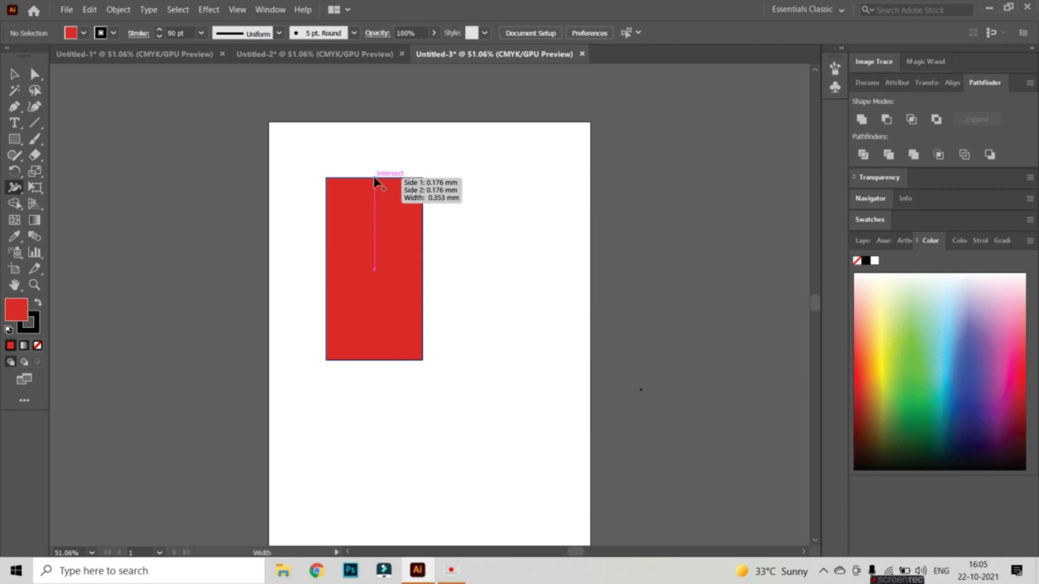
{"action": "double_click", "coordinate": [375, 178]}
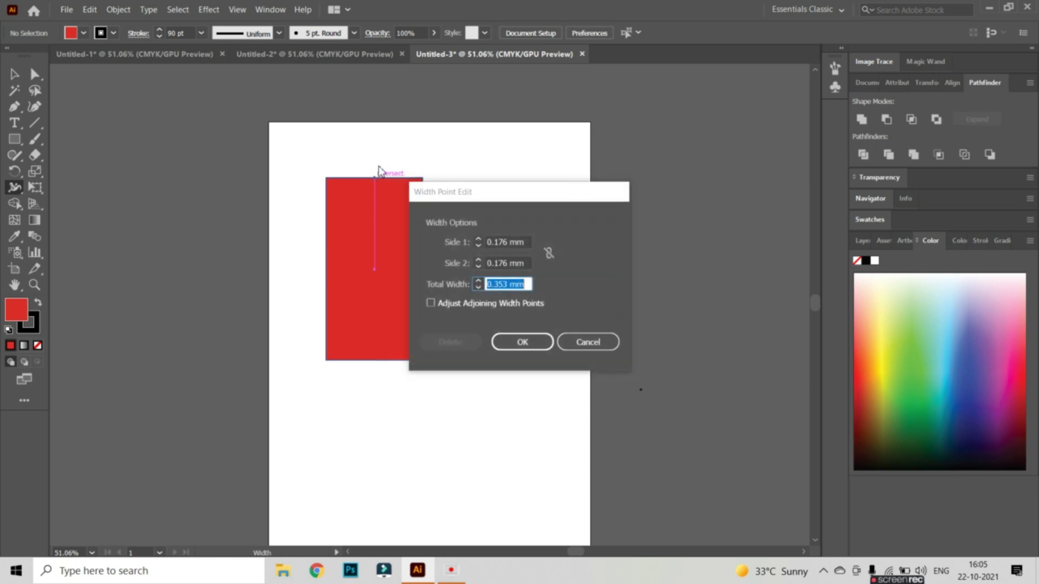
{"action": "left_click", "coordinate": [522, 343]}
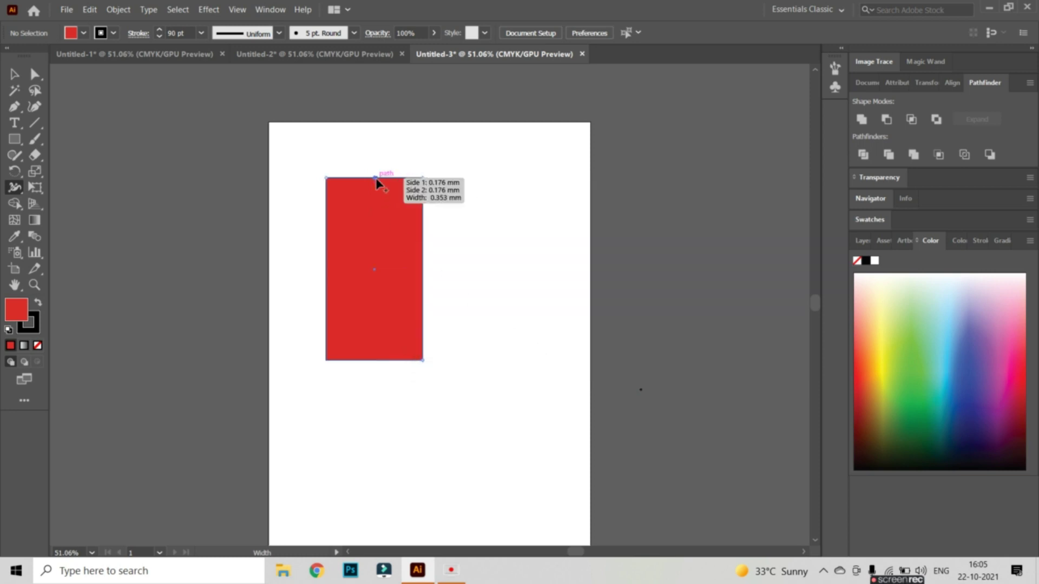
- Widen the outline at the top edge's middle and add a 0.353 mm width point just left of it
{"action": "left_click_drag", "start_coordinate": [376, 177], "coordinate": [374, 164]}
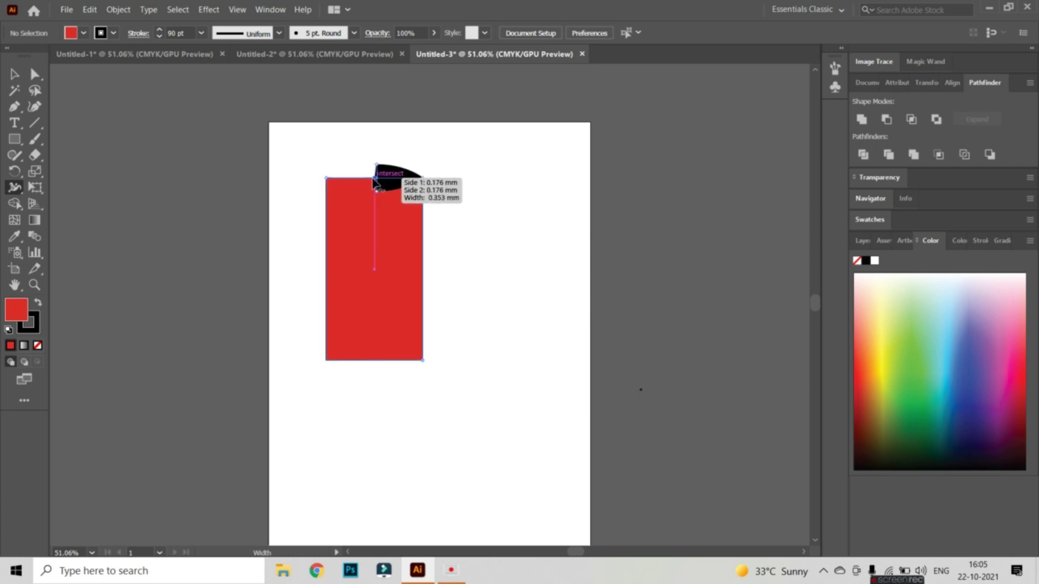
{"action": "mouse_move", "coordinate": [327, 180]}
{"action": "left_mouse_down"}
{"action": "mouse_move", "coordinate": [336, 170]}
{"action": "mouse_move", "coordinate": [407, 183]}
{"action": "mouse_move", "coordinate": [336, 185]}
{"action": "mouse_move", "coordinate": [384, 177]}
{"action": "mouse_move", "coordinate": [366, 184]}
{"action": "left_mouse_up"}
{"action": "double_click", "coordinate": [368, 180]}
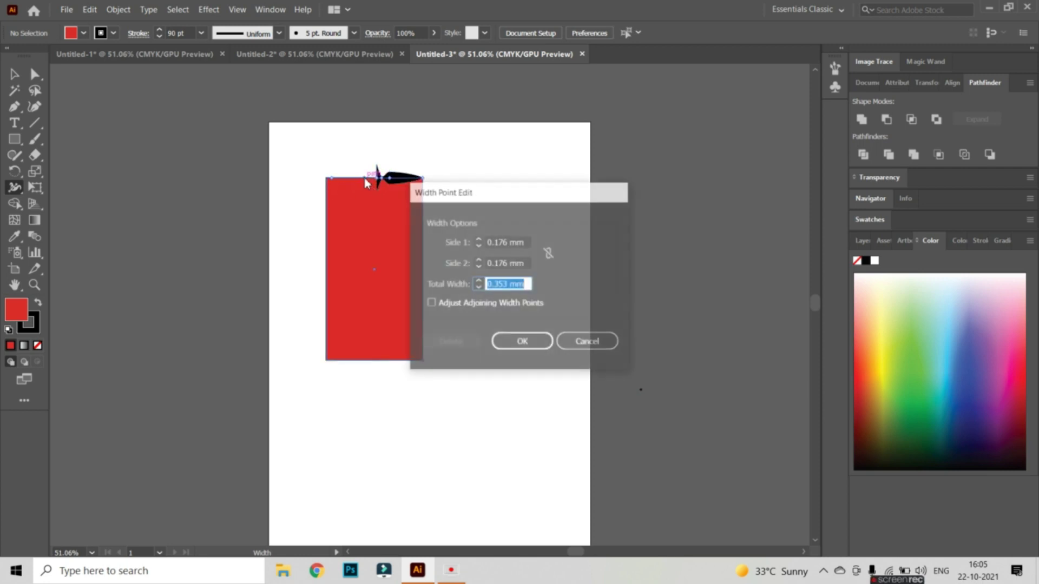
{"action": "left_click", "coordinate": [522, 341]}
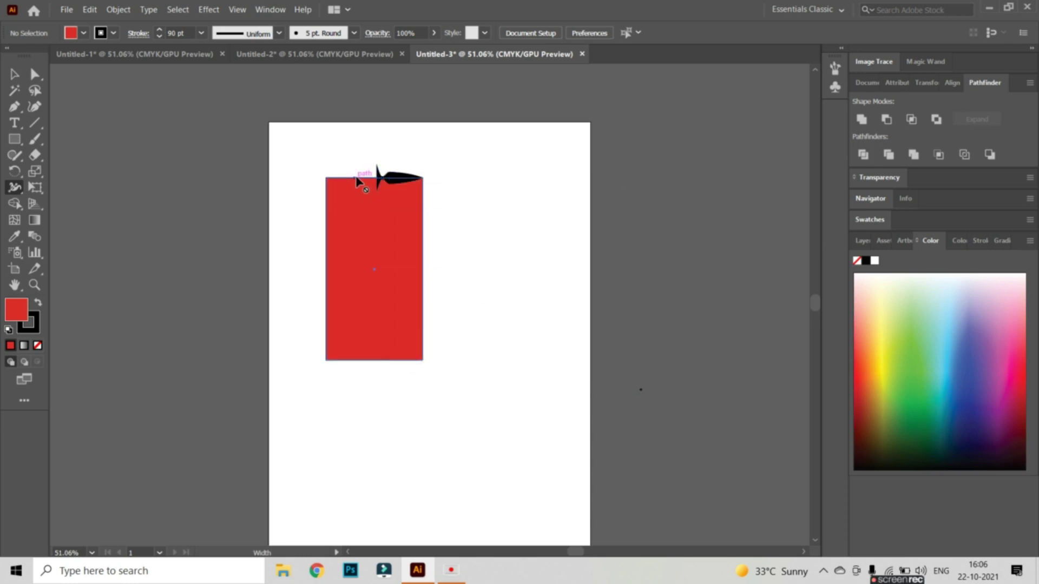
- Thicken the red rectangle's outline along the left, bottom and right edges by pulling out width points
{"action": "mouse_move", "coordinate": [377, 178]}
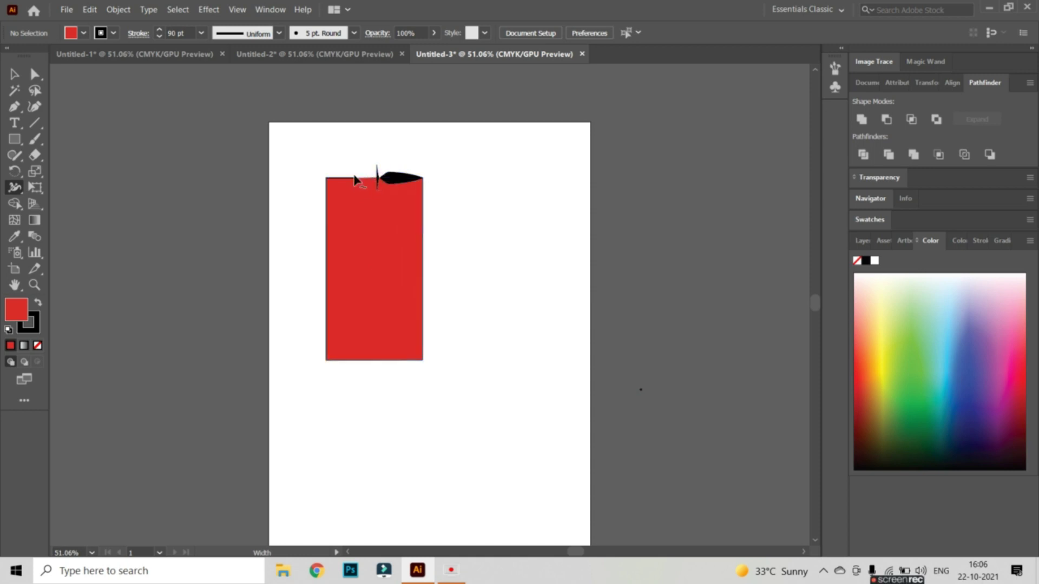
{"action": "mouse_move", "coordinate": [325, 184]}
{"action": "mouse_move", "coordinate": [325, 184]}
{"action": "left_mouse_down"}
{"action": "mouse_move", "coordinate": [325, 346]}
{"action": "mouse_move", "coordinate": [337, 348]}
{"action": "mouse_move", "coordinate": [325, 352]}
{"action": "mouse_move", "coordinate": [374, 368]}
{"action": "left_mouse_up"}
{"action": "mouse_move", "coordinate": [422, 343]}
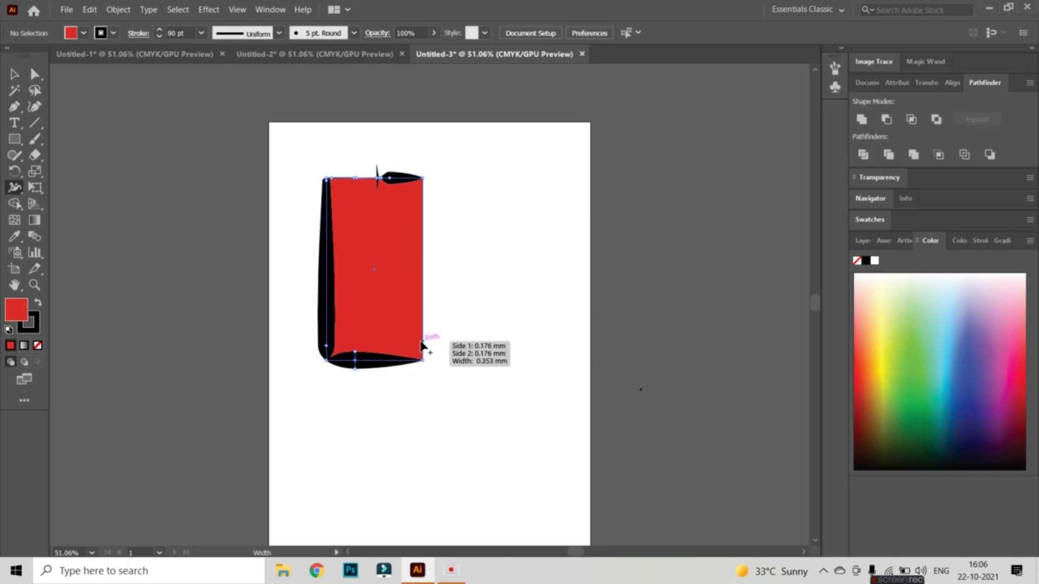
{"action": "left_click_drag", "start_coordinate": [427, 345], "coordinate": [427, 277]}
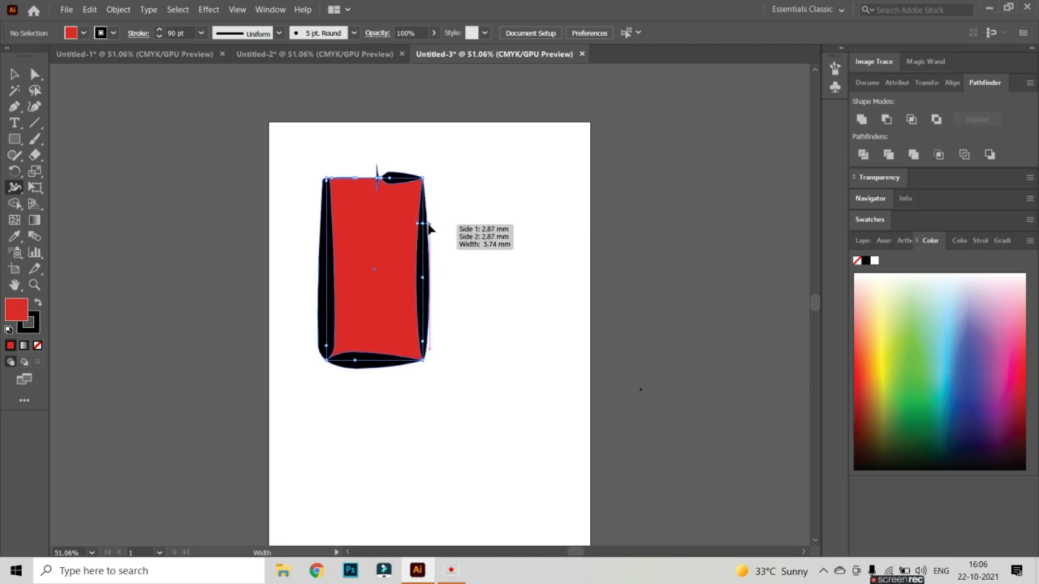
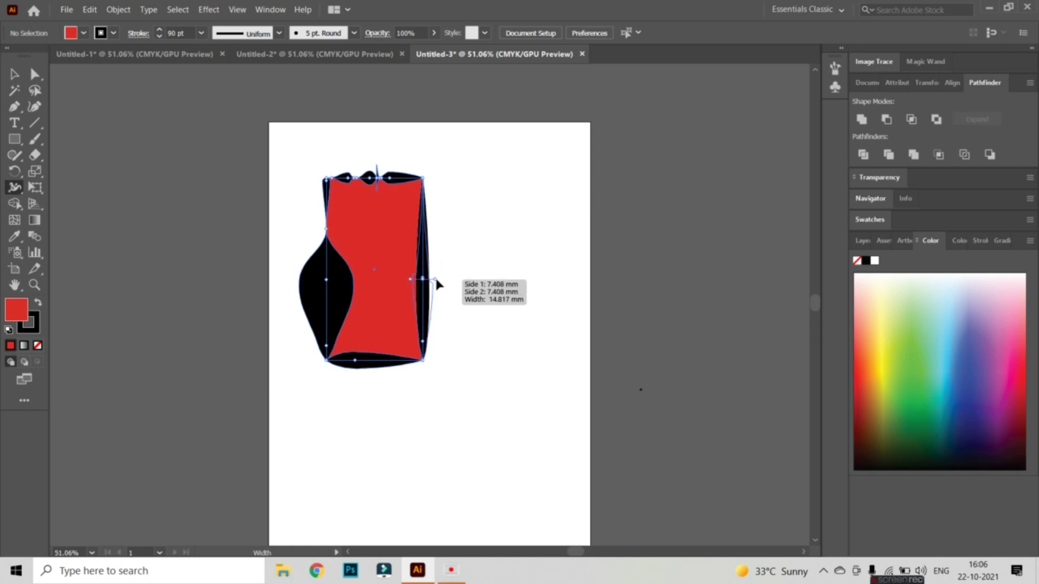
- Add stronger bulges to the outline on the bottom edge, the upper left edge and several points of the right edge
{"action": "left_click_drag", "start_coordinate": [425, 232], "coordinate": [439, 231]}
{"action": "left_click_drag", "start_coordinate": [382, 366], "coordinate": [403, 380]}
{"action": "left_click_drag", "start_coordinate": [318, 201], "coordinate": [303, 197]}
{"action": "left_click_drag", "start_coordinate": [423, 206], "coordinate": [445, 205]}
{"action": "left_click_drag", "start_coordinate": [425, 304], "coordinate": [442, 301]}
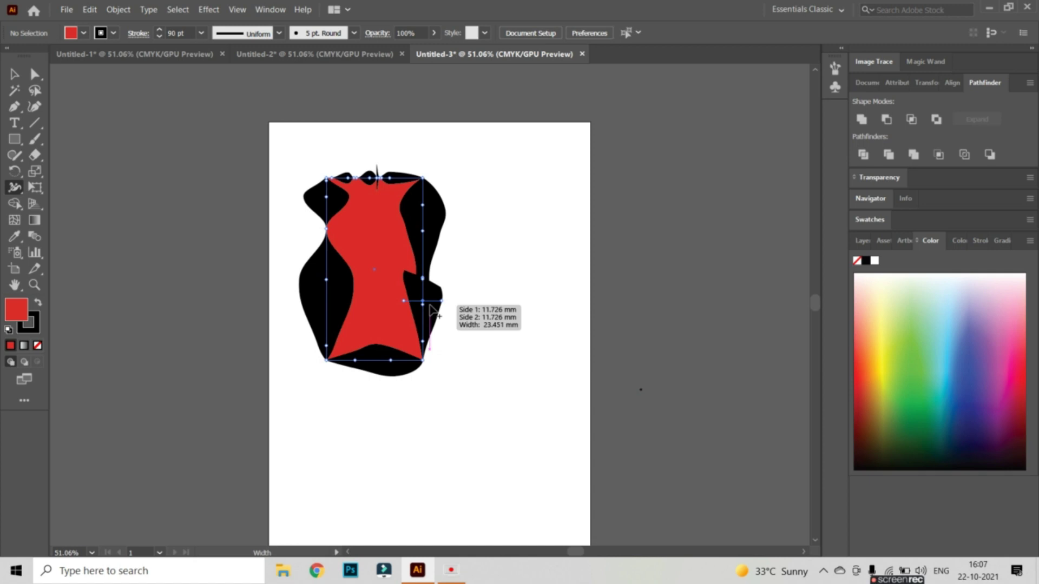
- Change the stroke color from black to orange in the Color Picker
{"action": "double_click", "coordinate": [39, 321]}
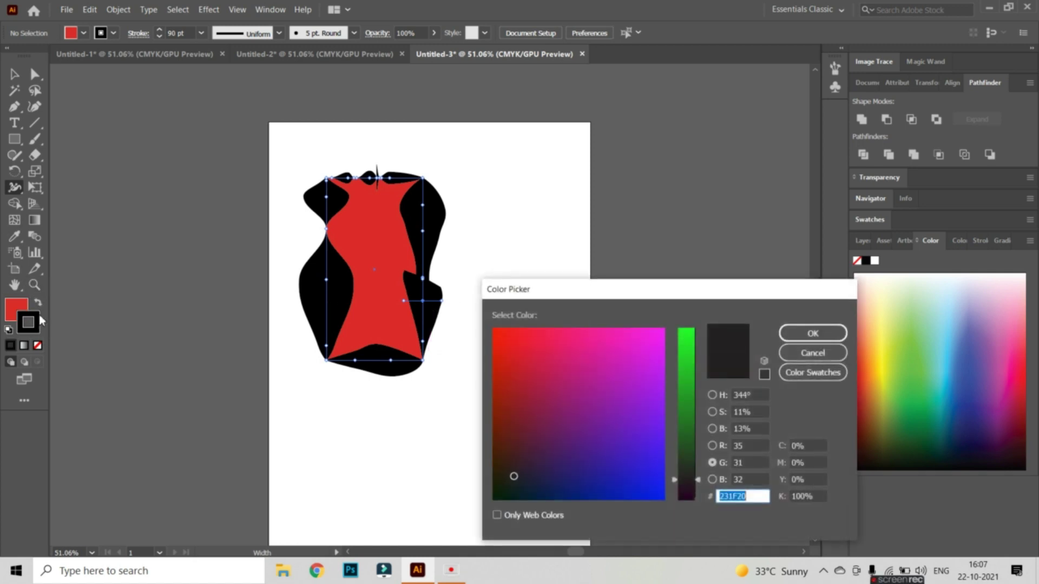
{"action": "left_click", "coordinate": [644, 424]}
{"action": "left_click", "coordinate": [686, 403]}
{"action": "left_click", "coordinate": [603, 403]}
{"action": "left_click", "coordinate": [518, 333]}
{"action": "left_click", "coordinate": [813, 333]}
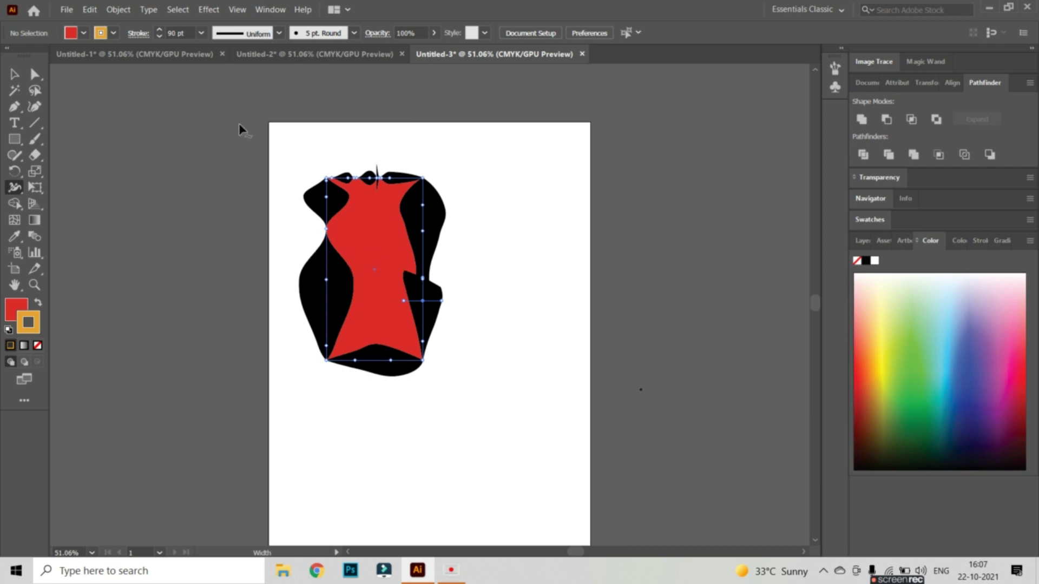
- Add a width point at the left edge's large bulge, accepting a total width of 35.473 mm
{"action": "double_click", "coordinate": [324, 281]}
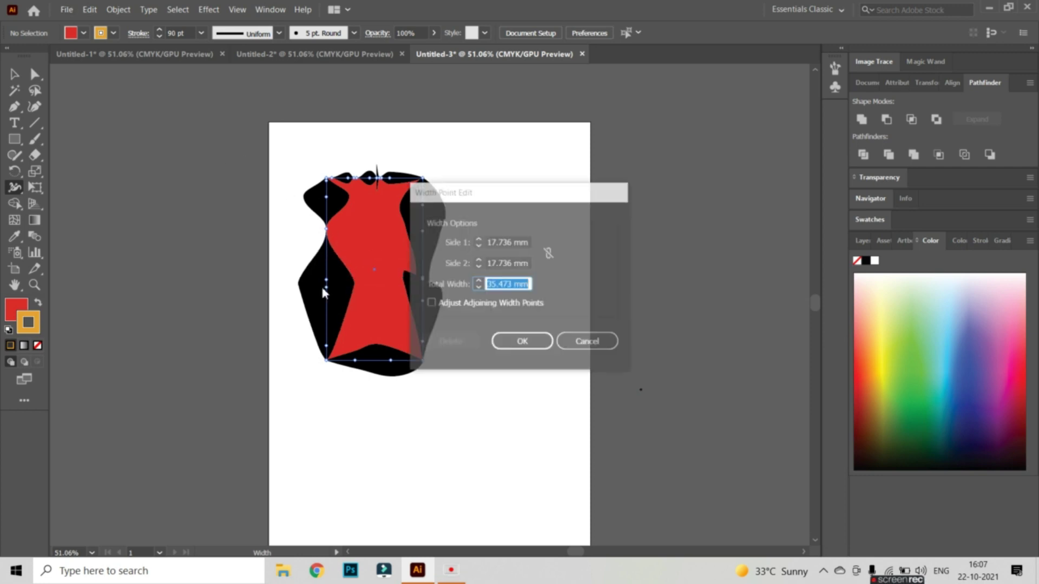
{"action": "left_click", "coordinate": [535, 335]}
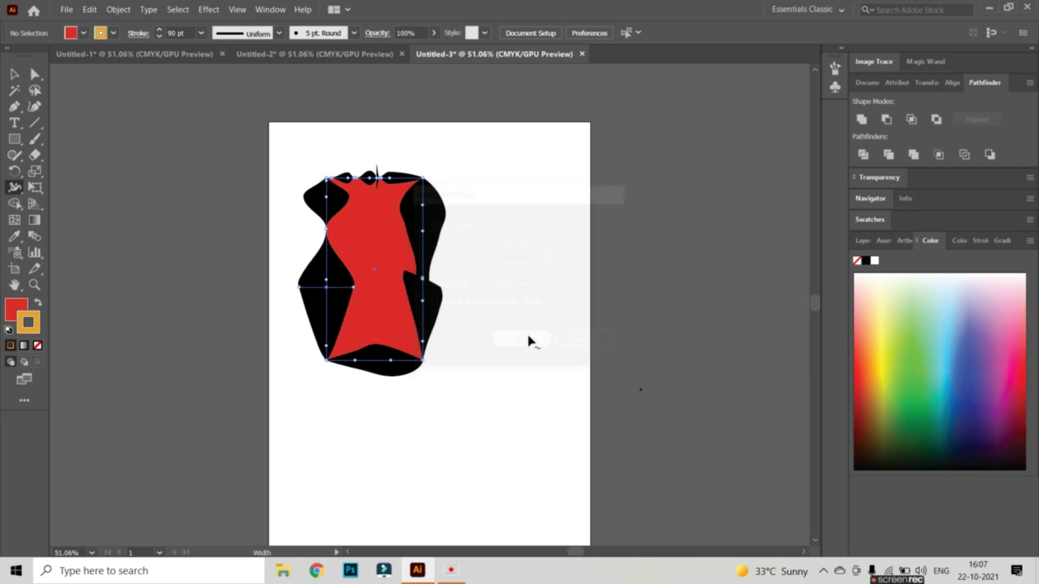
{"action": "left_click", "coordinate": [39, 303]}
{"action": "left_click", "coordinate": [39, 303]}
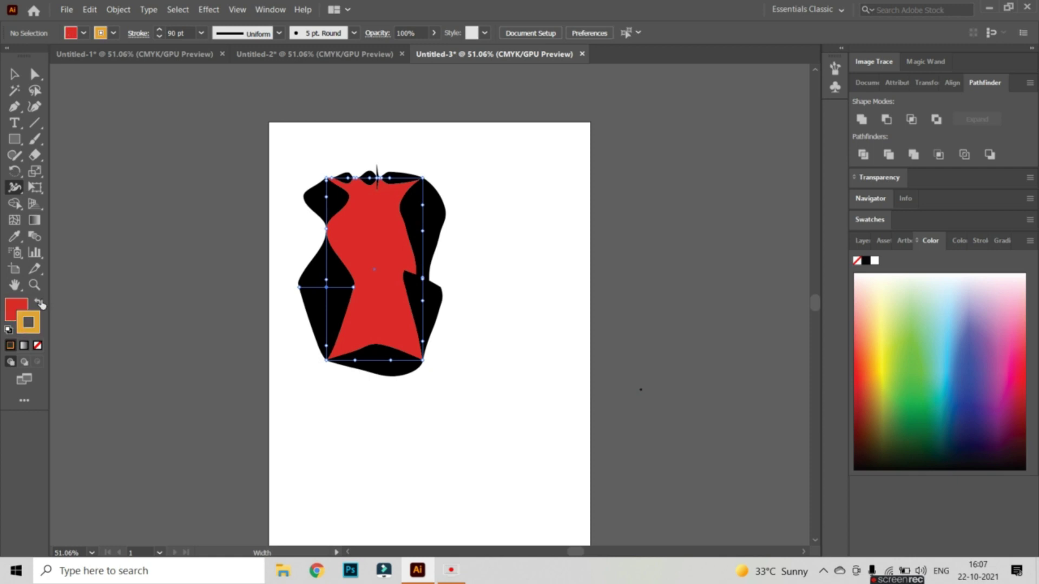
{"action": "left_click_drag", "start_coordinate": [328, 199], "coordinate": [321, 204]}
{"action": "double_click", "coordinate": [321, 205]}
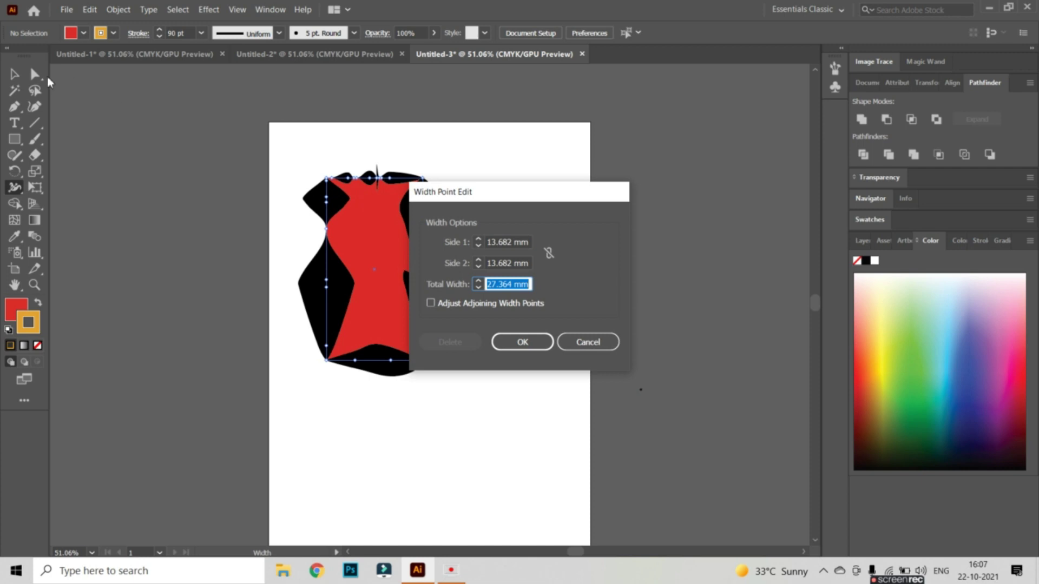
{"action": "left_click", "coordinate": [594, 342]}
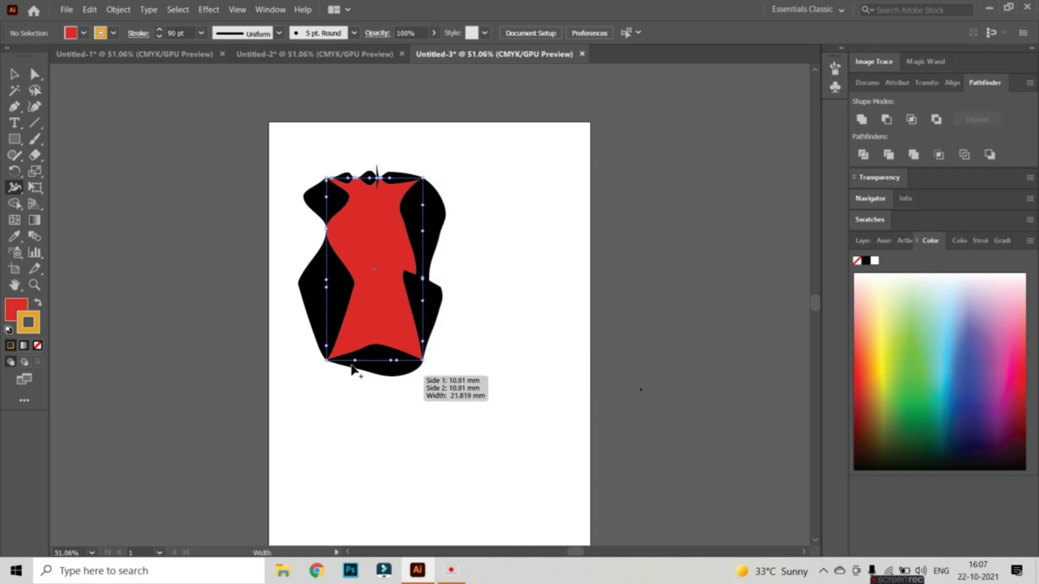
{"action": "left_click", "coordinate": [36, 304]}
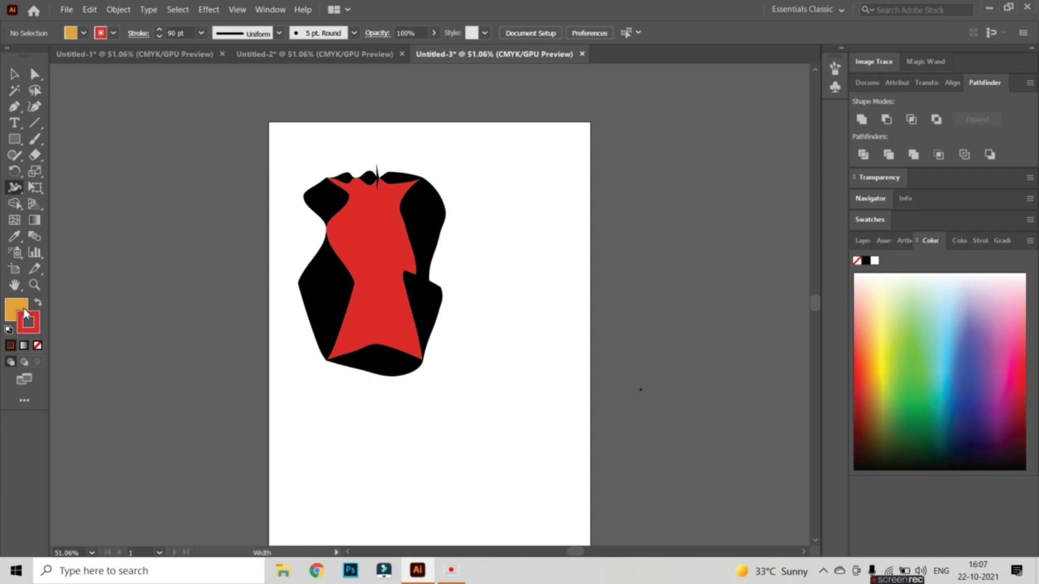
{"action": "left_click", "coordinate": [37, 305]}
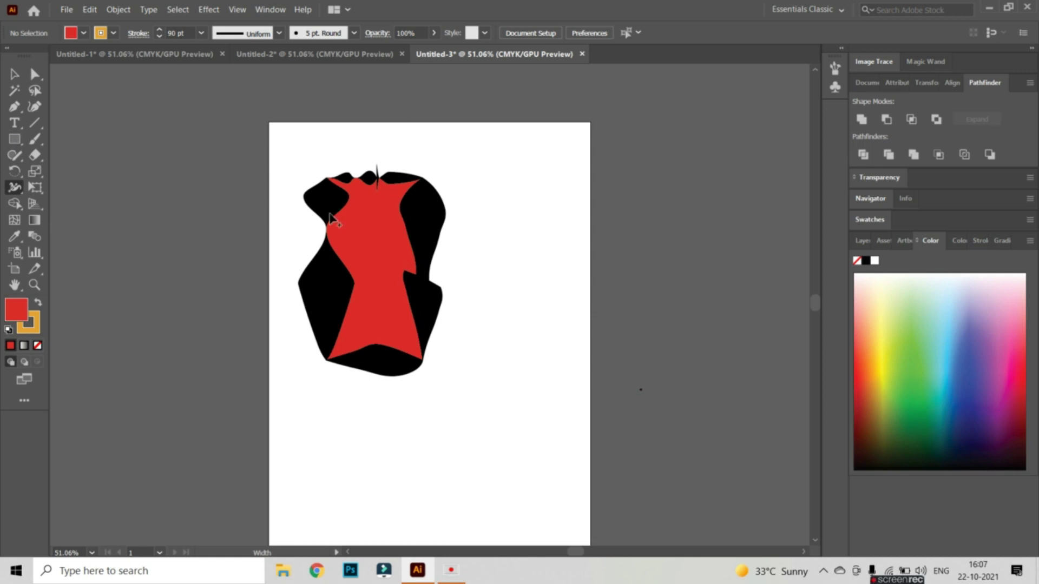
- Reshape the rectangle's outline with the Width tool by shifting width points on the upper left edge and along the right edge
{"action": "left_click_drag", "start_coordinate": [329, 204], "coordinate": [331, 206]}
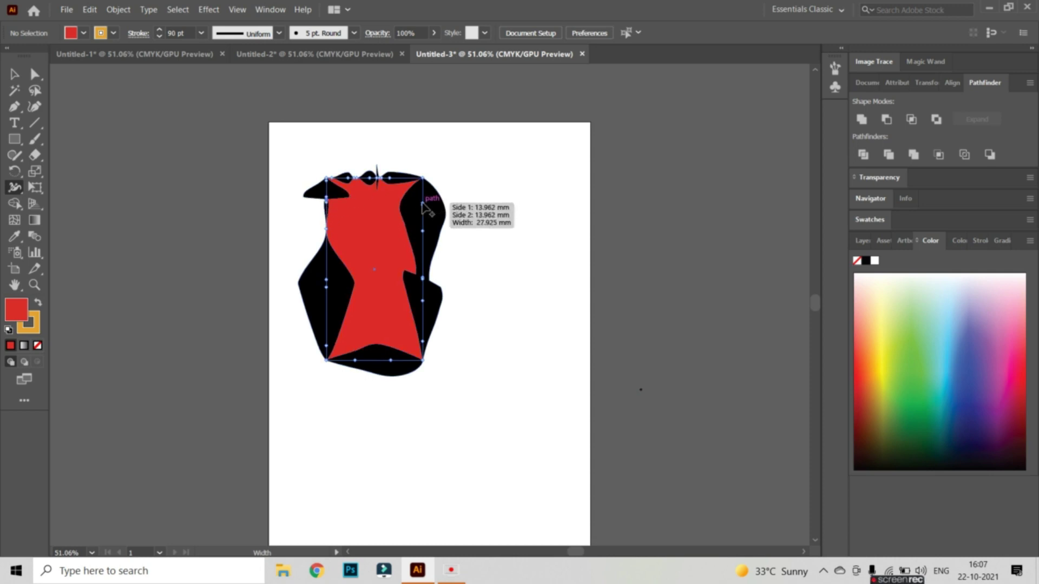
{"action": "left_click_drag", "start_coordinate": [427, 231], "coordinate": [434, 274]}
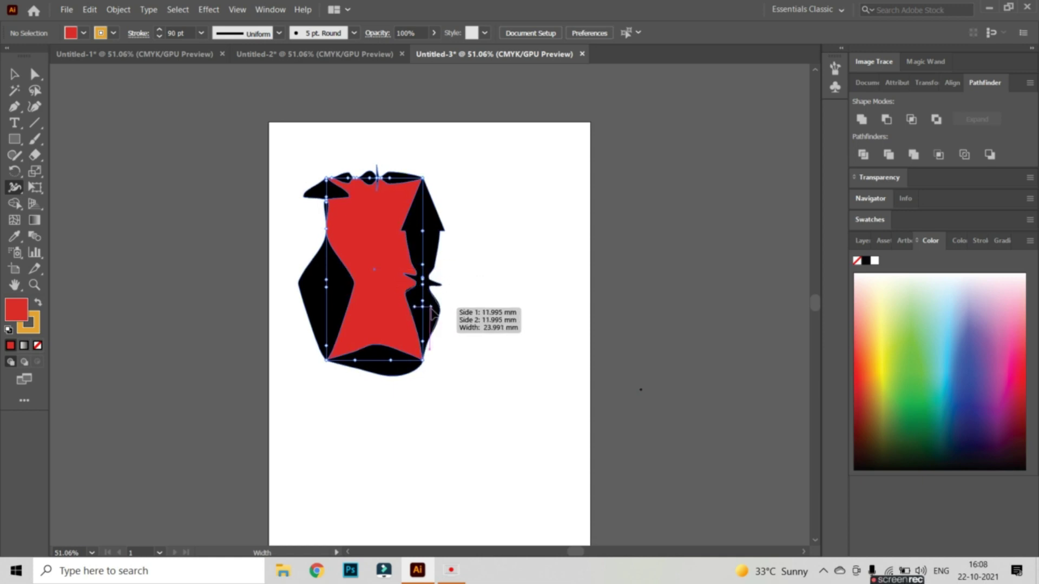
{"action": "left_click_drag", "start_coordinate": [430, 338], "coordinate": [427, 339]}
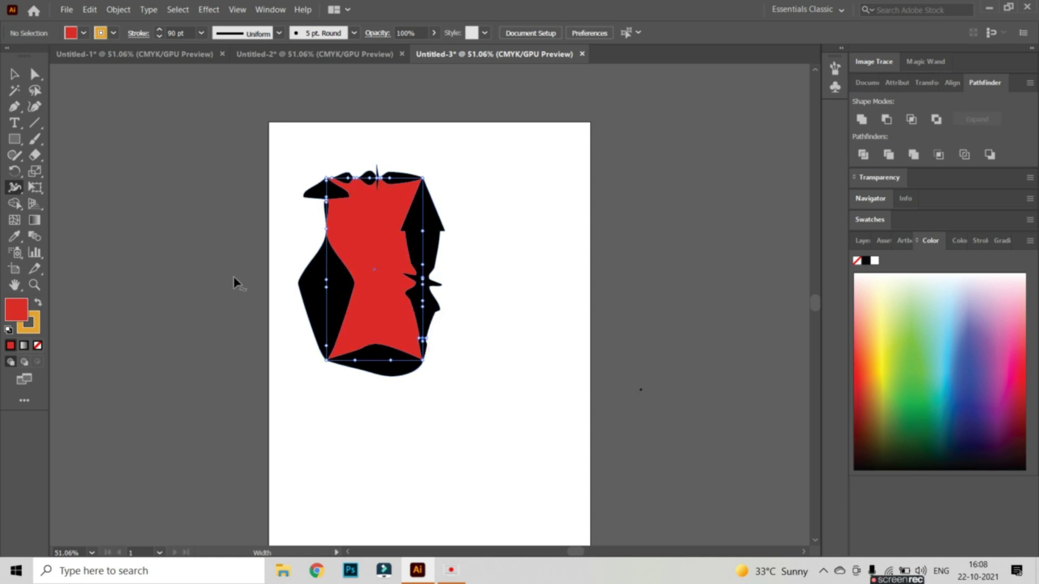
- Isolate the red rectangle for editing, then step back out to the Layer 1 level
{"action": "left_click", "coordinate": [14, 74]}
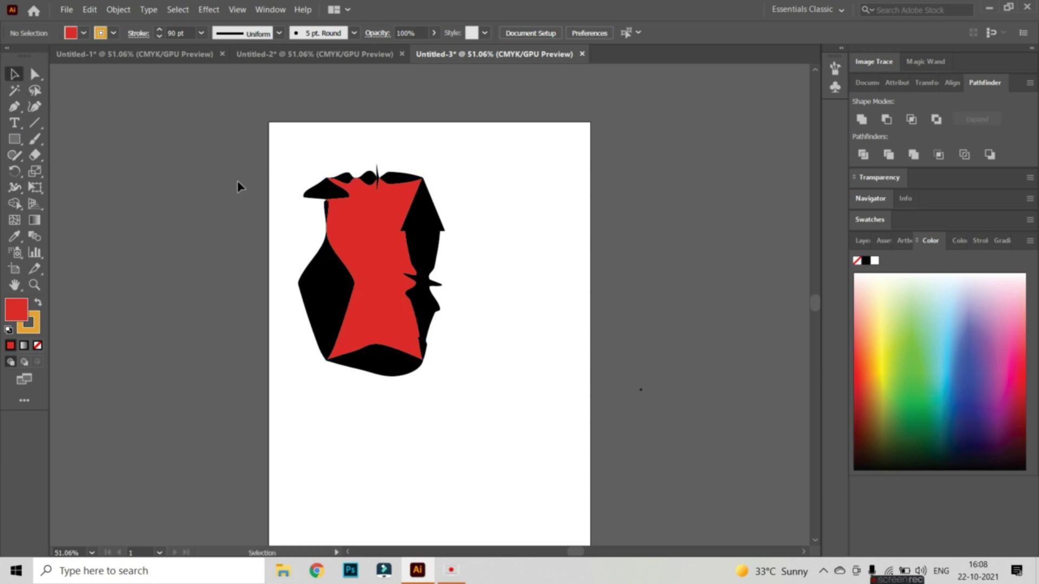
{"action": "left_click", "coordinate": [336, 287]}
{"action": "double_click", "coordinate": [336, 288]}
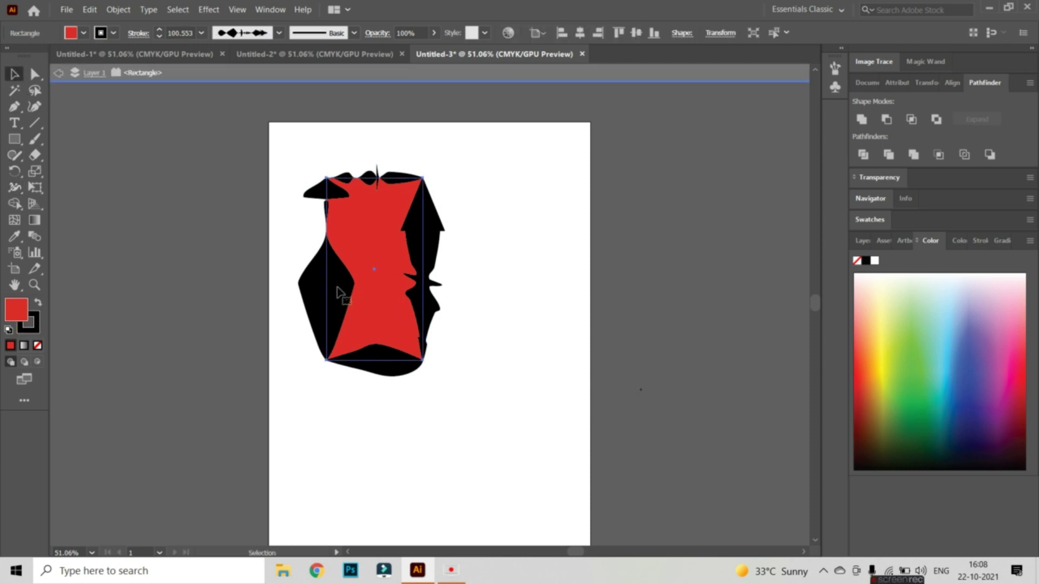
{"action": "left_click", "coordinate": [59, 73]}
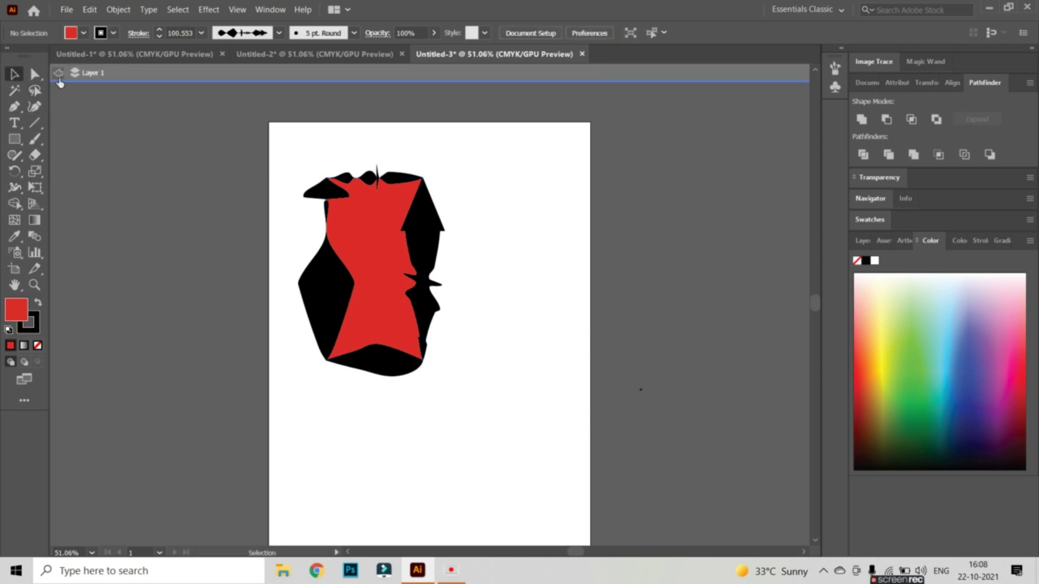
- Try changing the stroke color to crimson and then orange with no object selected
{"action": "left_click", "coordinate": [113, 38]}
{"action": "left_click", "coordinate": [105, 57]}
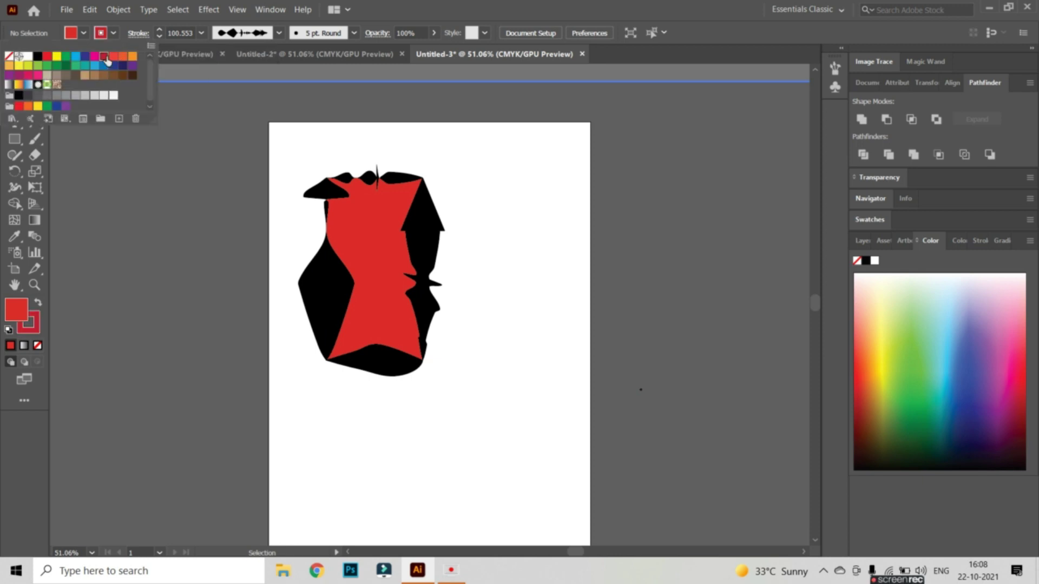
{"action": "left_click", "coordinate": [132, 57]}
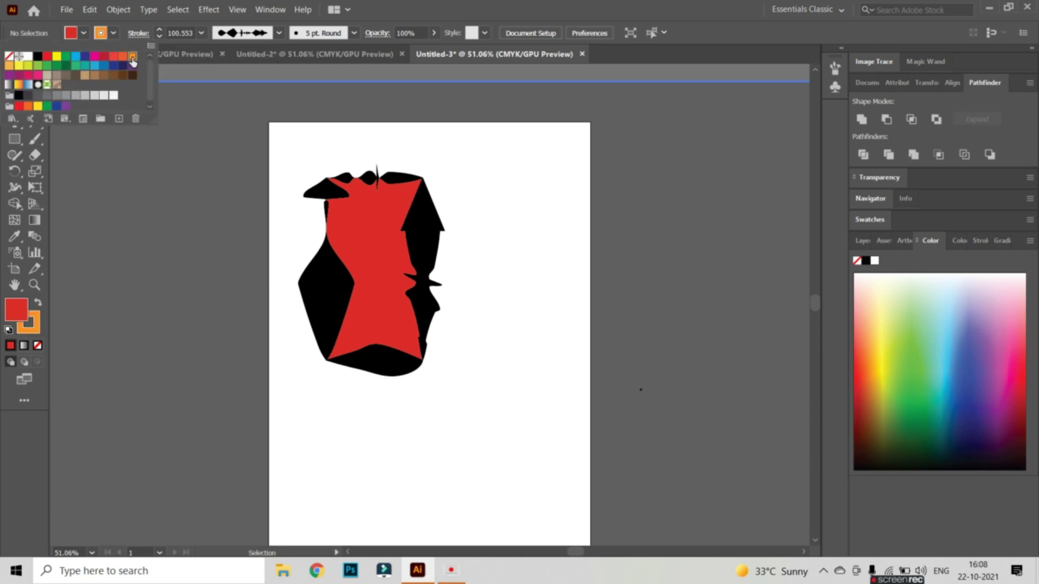
{"action": "left_click", "coordinate": [115, 241]}
- Select the rectangle and try cyan, dark blue, magenta, red and orange swatches on its outline, stopping at orange
{"action": "left_click", "coordinate": [360, 297]}
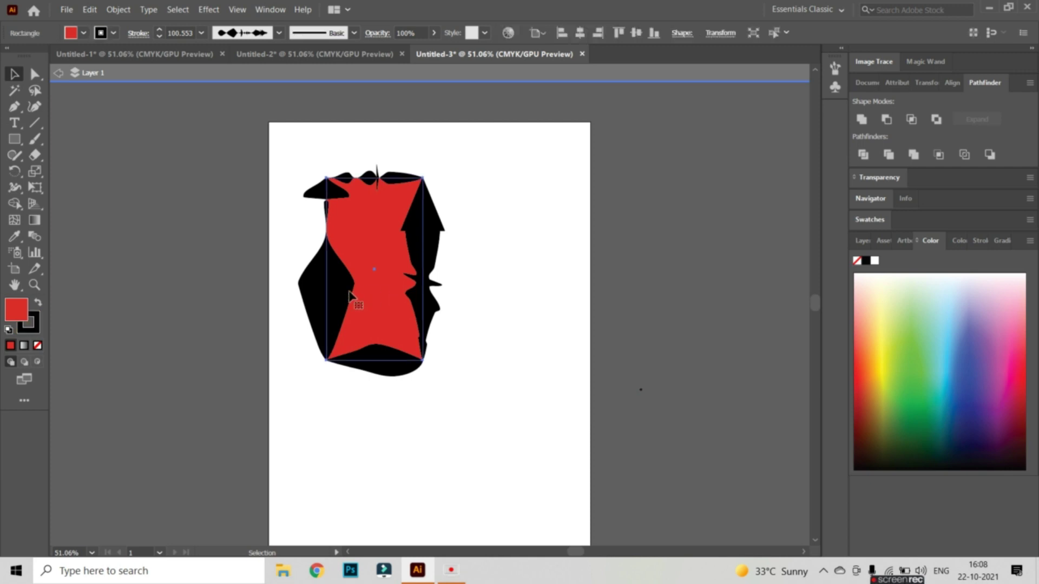
{"action": "left_click", "coordinate": [113, 34]}
{"action": "left_click", "coordinate": [75, 57]}
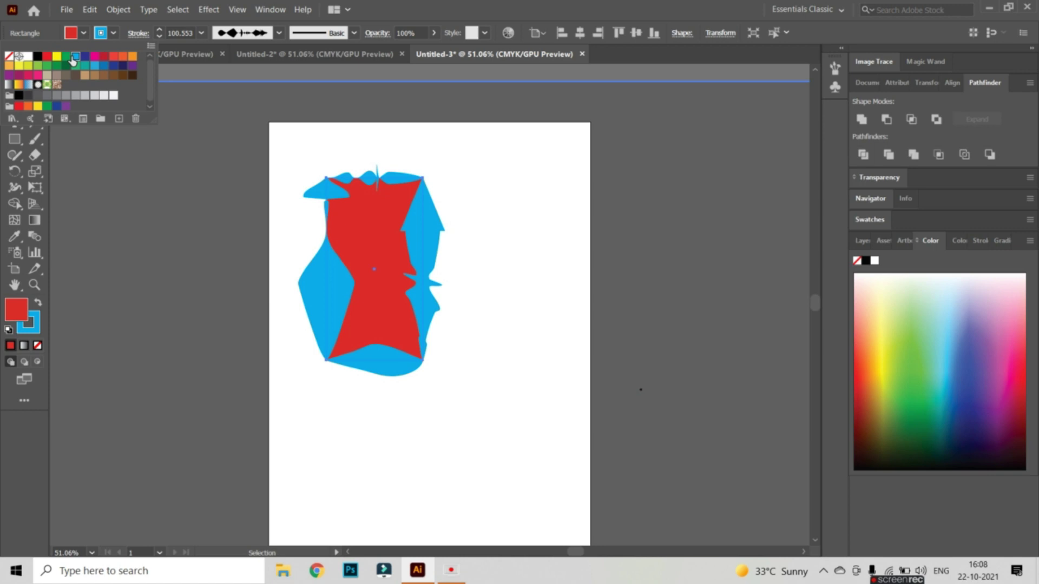
{"action": "left_click", "coordinate": [87, 57]}
{"action": "left_click", "coordinate": [94, 56]}
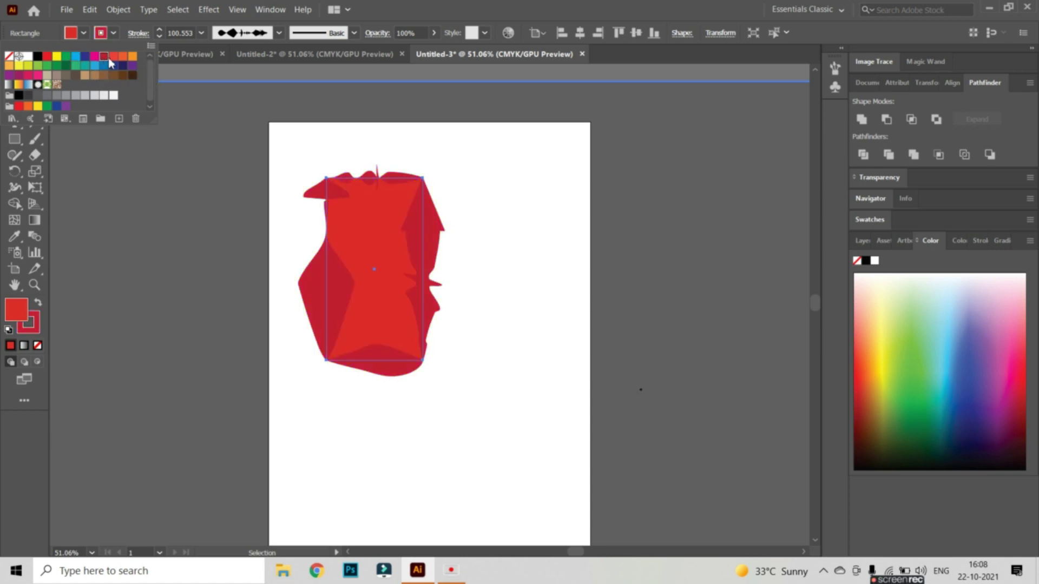
{"action": "left_click", "coordinate": [113, 57]}
{"action": "left_click", "coordinate": [122, 58]}
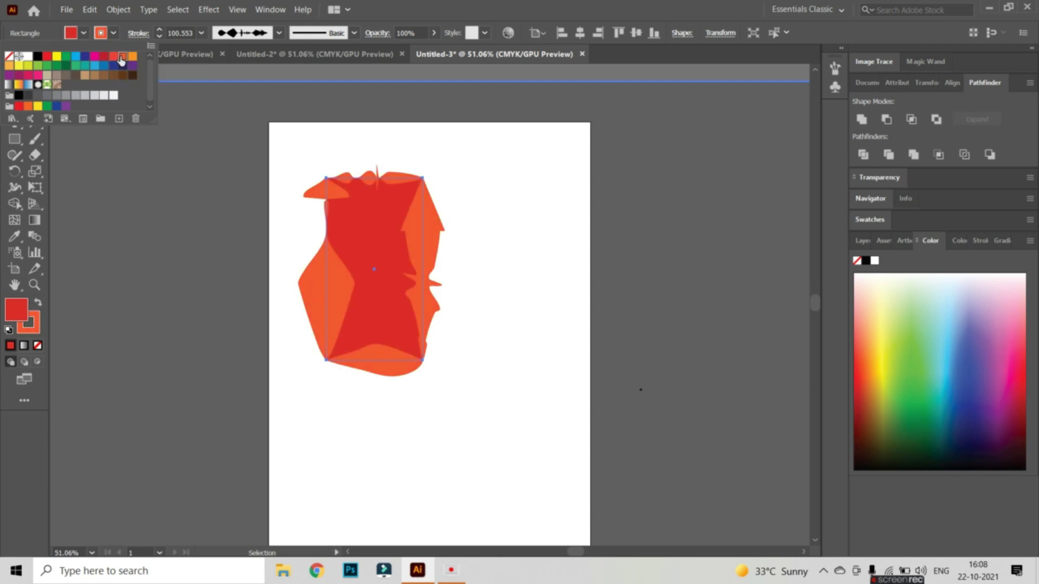
{"action": "left_click", "coordinate": [132, 57]}
{"action": "left_click", "coordinate": [124, 56]}
{"action": "left_click", "coordinate": [132, 56]}
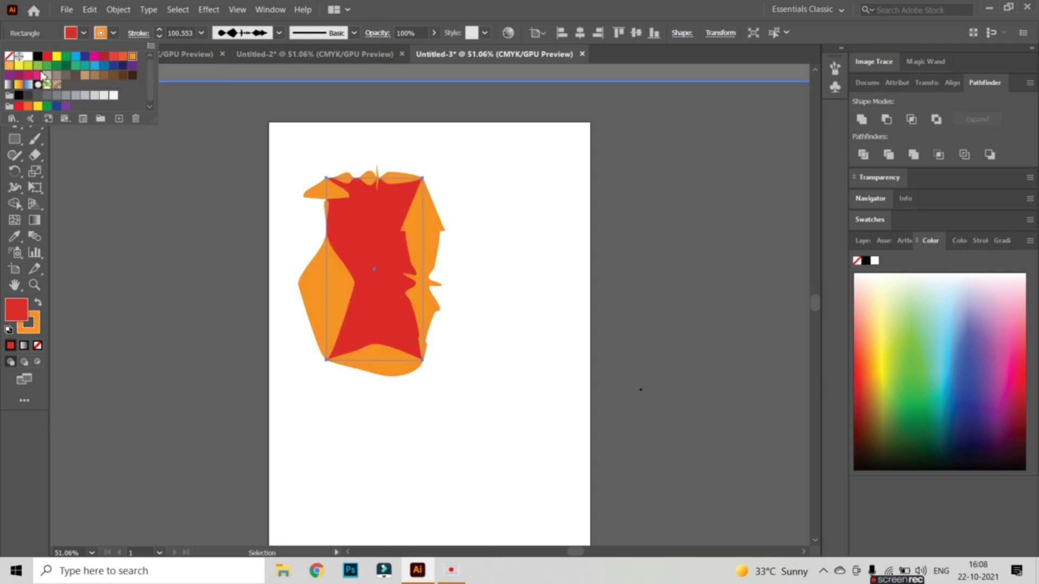
- Try pink, purple and green swatches on the rectangle's outline
{"action": "left_click", "coordinate": [25, 76]}
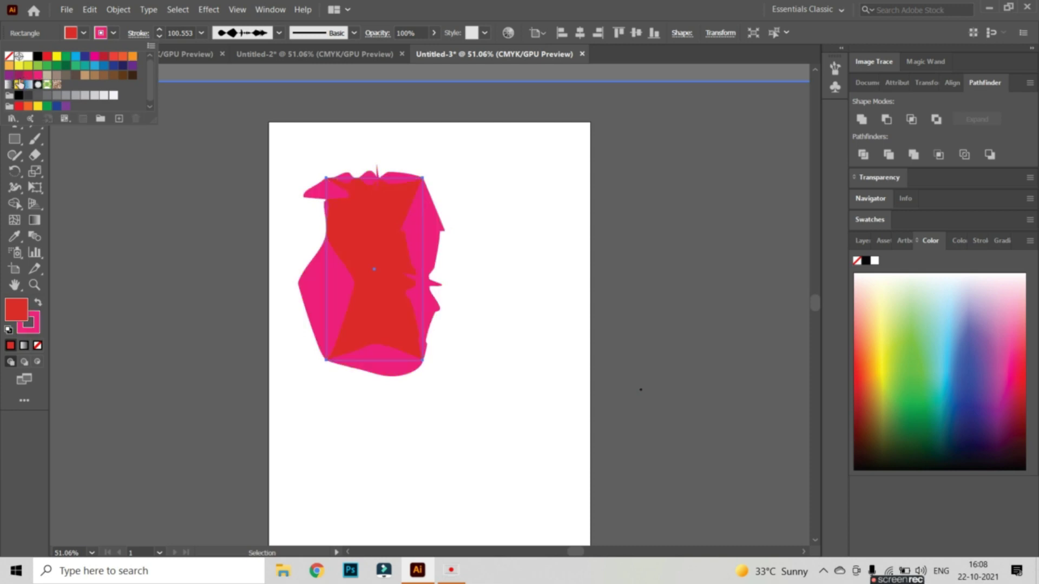
{"action": "left_click", "coordinate": [18, 76]}
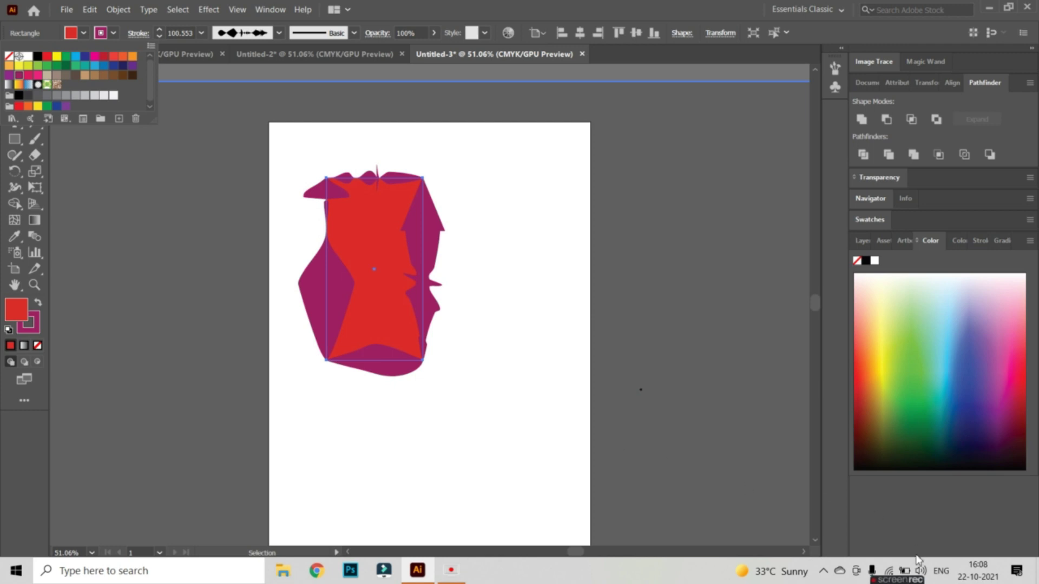
{"action": "mouse_move", "coordinate": [910, 581]}
{"action": "left_click", "coordinate": [43, 65]}
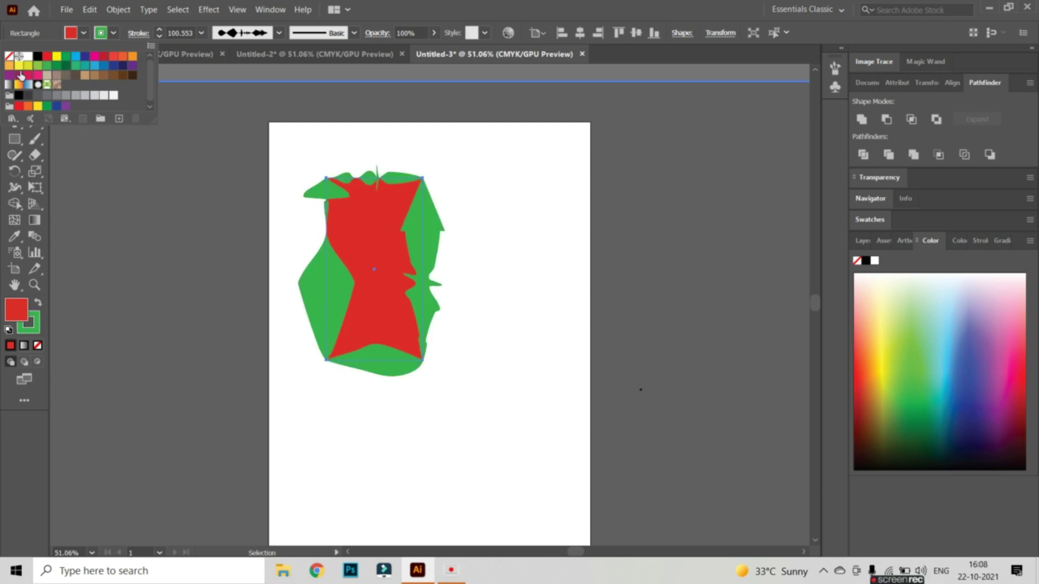
- Color the rectangle's outline with the light red swatch C=0 M=90 Y=85 K=0, accepting its swatch options
{"action": "left_click", "coordinate": [124, 57]}
{"action": "double_click", "coordinate": [111, 60]}
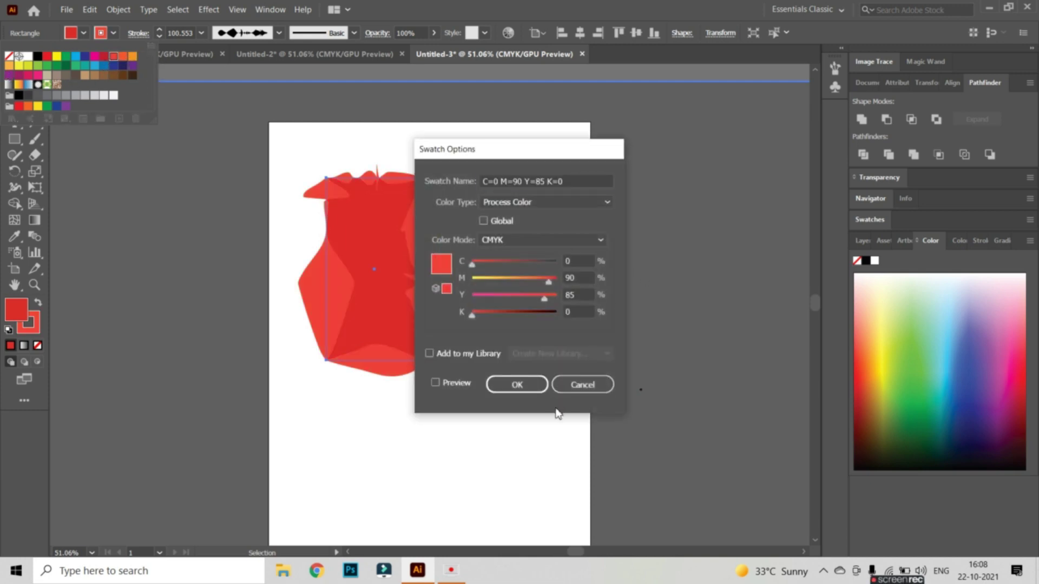
{"action": "left_click", "coordinate": [519, 385]}
- Exit isolation mode and move the rectangle toward the artboard's upper left corner
{"action": "left_click", "coordinate": [179, 184]}
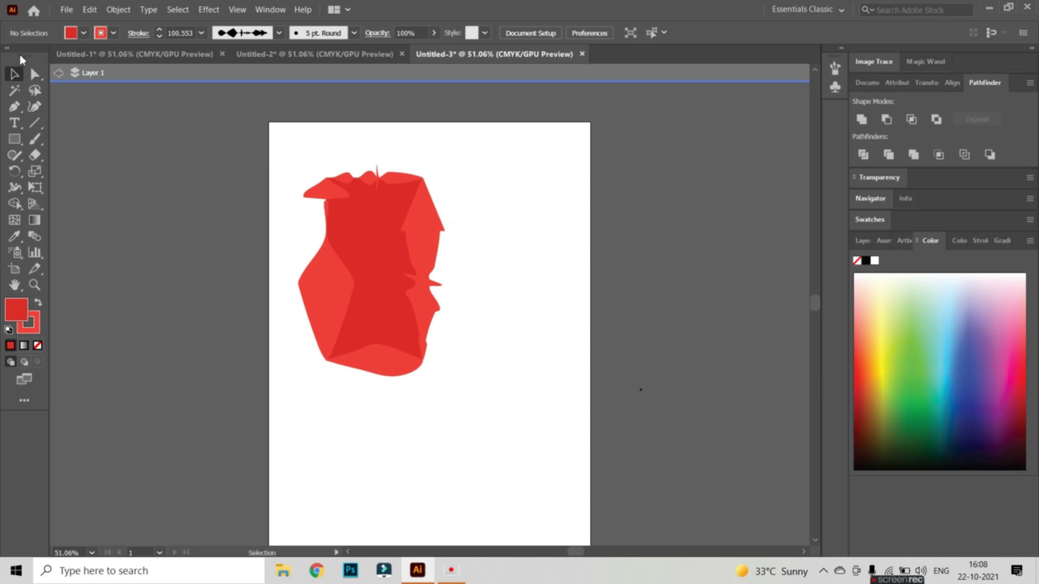
{"action": "left_click", "coordinate": [58, 72]}
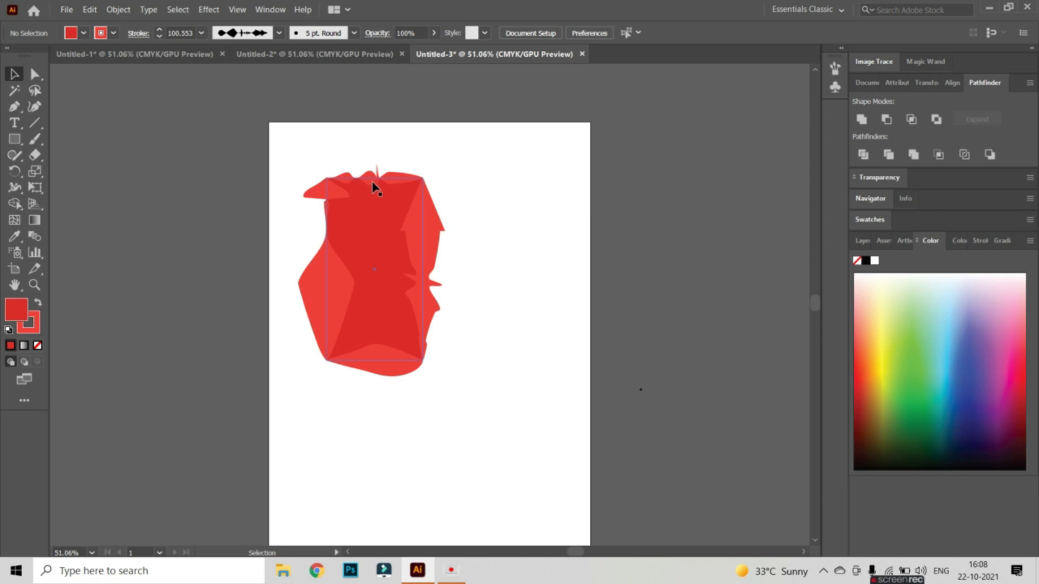
{"action": "left_click_drag", "start_coordinate": [380, 217], "coordinate": [369, 193]}
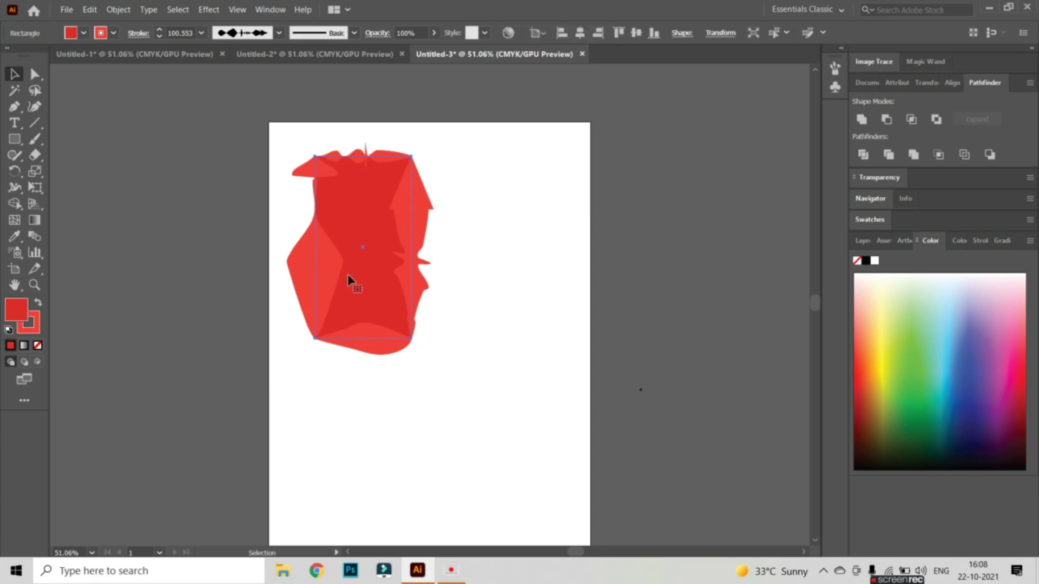
{"action": "left_click_drag", "start_coordinate": [347, 274], "coordinate": [342, 261]}
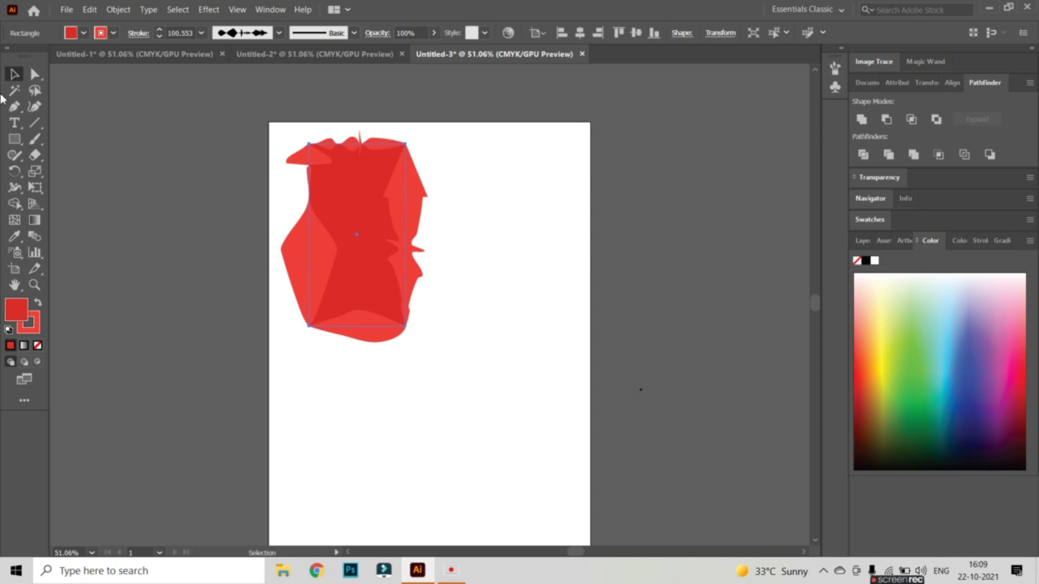
- Draw a nearly vertical line segment on the artboard, below and to the right of the red shape
{"action": "left_click_drag", "start_coordinate": [24, 141], "coordinate": [67, 153]}
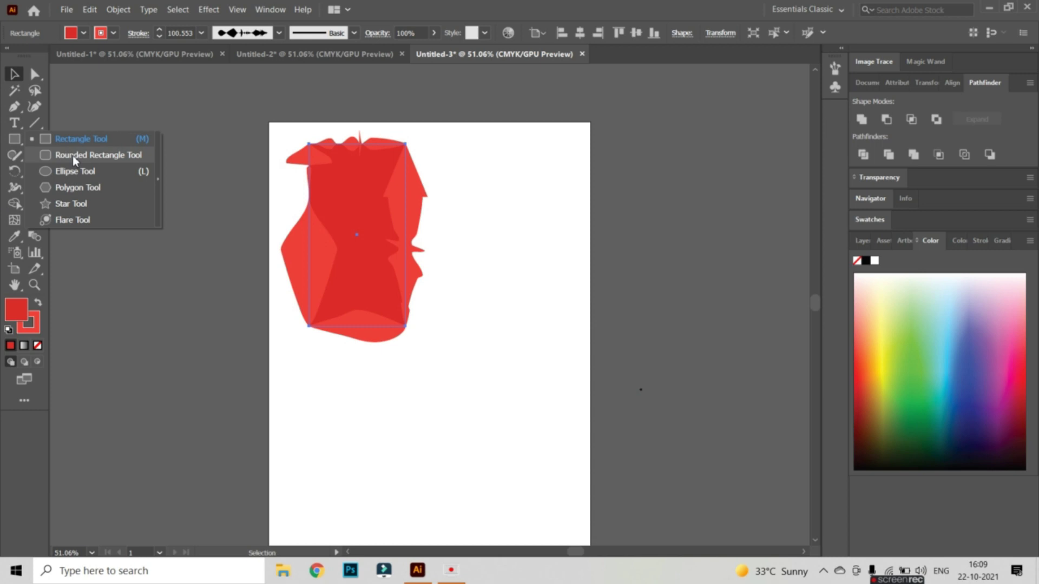
{"action": "left_click_drag", "start_coordinate": [39, 119], "coordinate": [54, 126]}
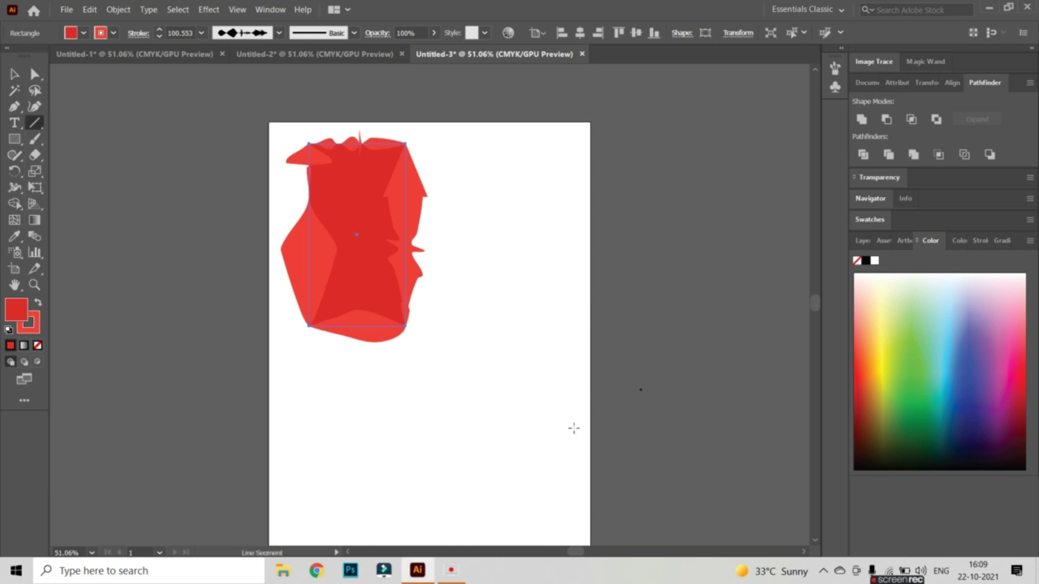
{"action": "left_click_drag", "start_coordinate": [471, 337], "coordinate": [479, 510]}
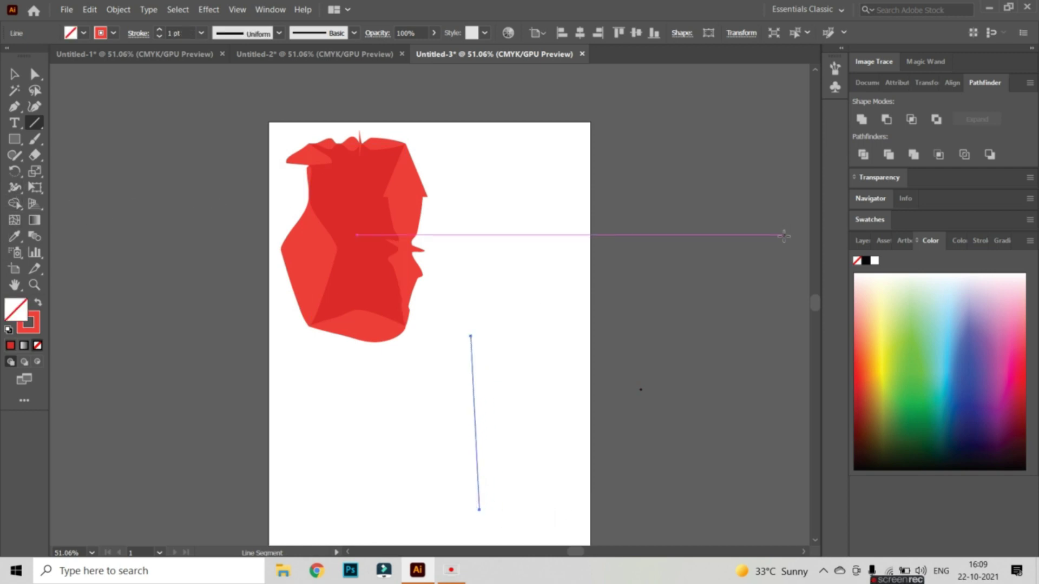
- Widen the line's middle into a leaf shape with the Width tool, then slide that width point closer to the lower end
{"action": "key", "text": "shift+w"}
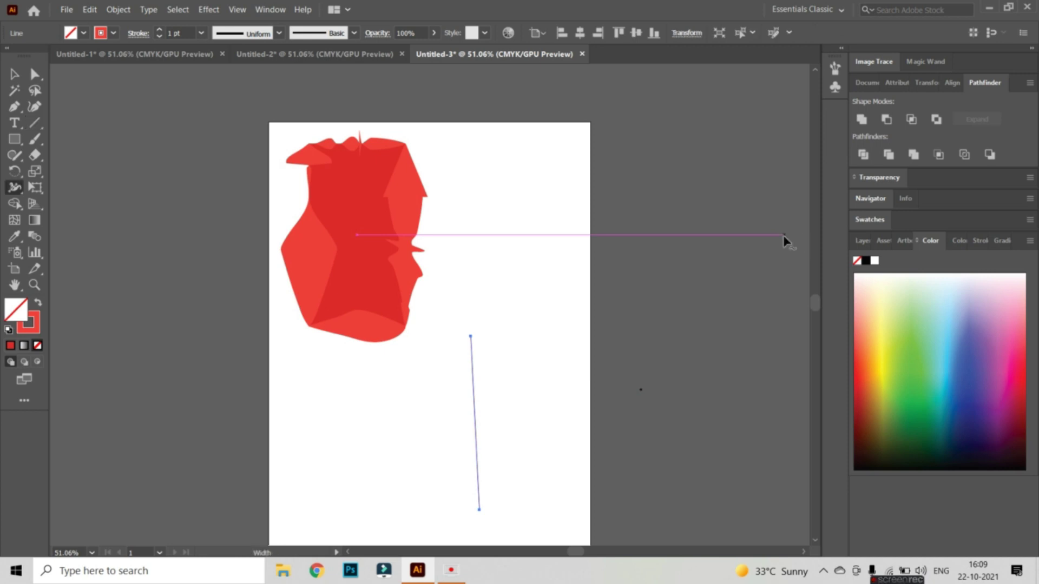
{"action": "left_click_drag", "start_coordinate": [475, 426], "coordinate": [517, 426]}
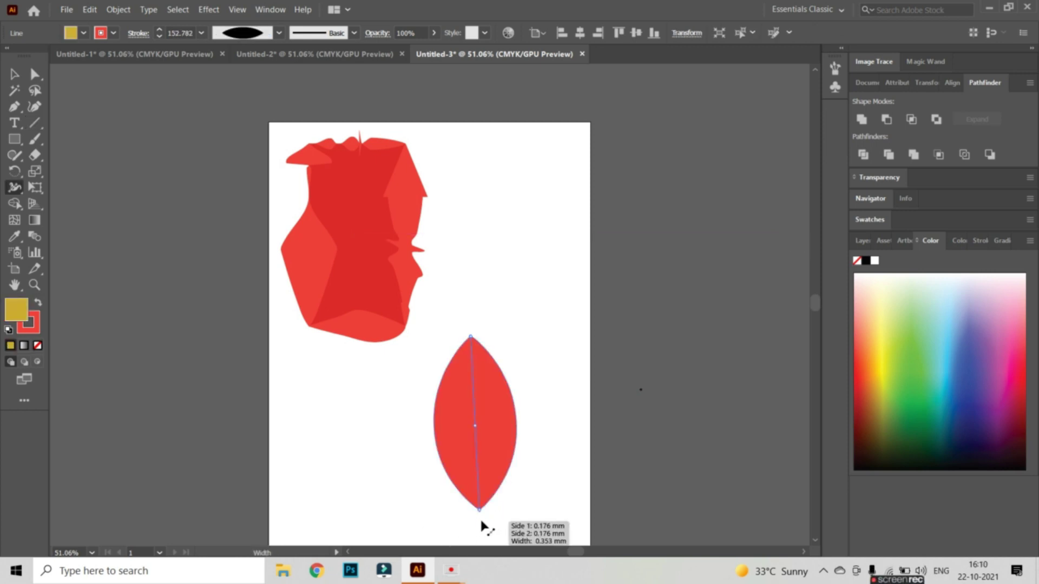
{"action": "left_click_drag", "start_coordinate": [478, 427], "coordinate": [484, 460]}
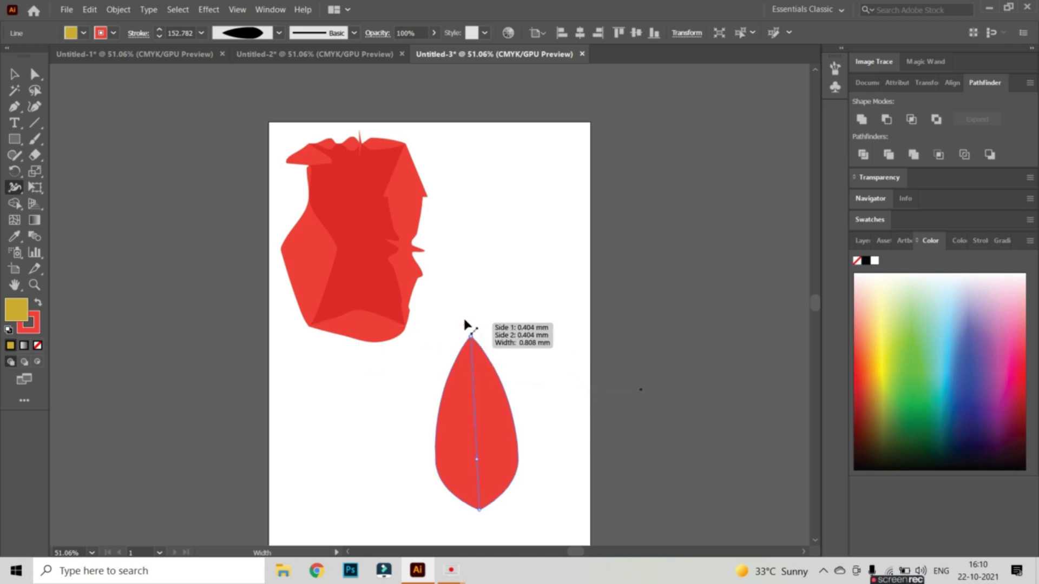
- Add width points near the line's upper end, accepting a 29.718 mm total width for the first, and form a small bulge below the tip
{"action": "double_click", "coordinate": [474, 370]}
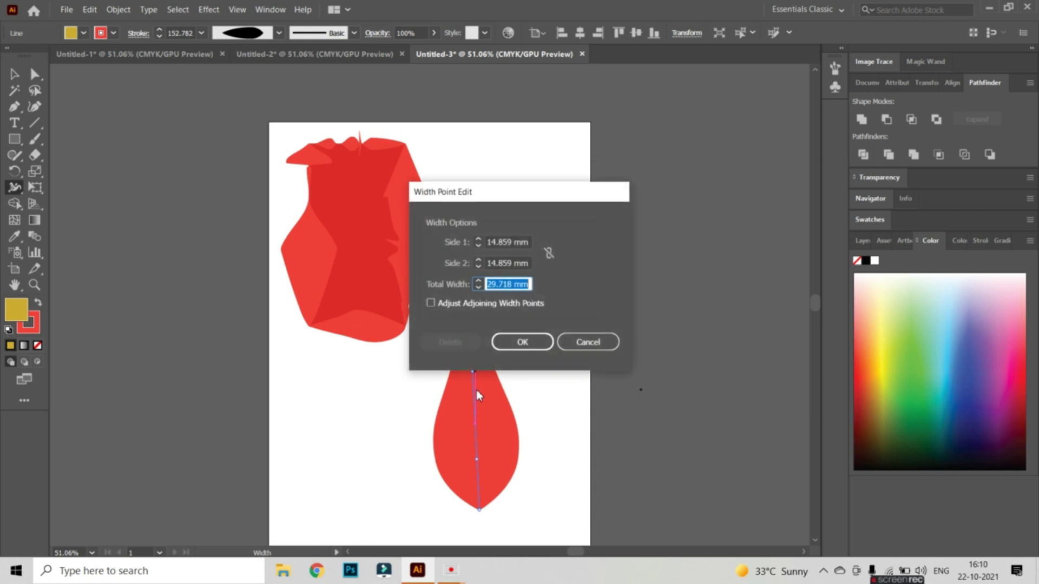
{"action": "left_click", "coordinate": [521, 340]}
{"action": "left_click_drag", "start_coordinate": [474, 373], "coordinate": [476, 379]}
{"action": "double_click", "coordinate": [476, 379]}
{"action": "left_click", "coordinate": [520, 341]}
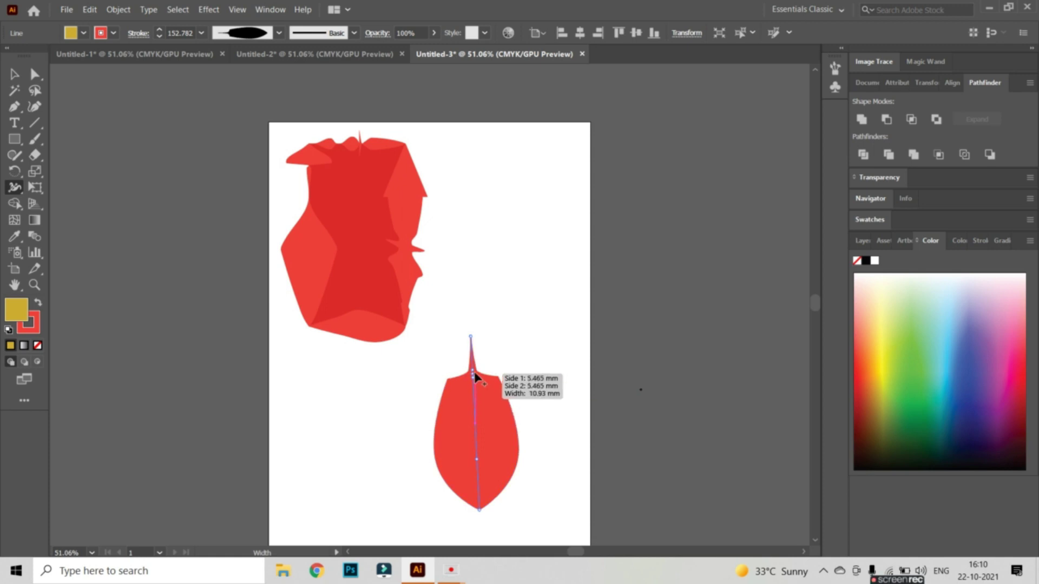
{"action": "mouse_move", "coordinate": [470, 347]}
{"action": "left_mouse_down"}
{"action": "mouse_move", "coordinate": [485, 384]}
{"action": "mouse_move", "coordinate": [472, 349]}
{"action": "mouse_move", "coordinate": [488, 369]}
{"action": "mouse_move", "coordinate": [483, 358]}
{"action": "left_mouse_up"}
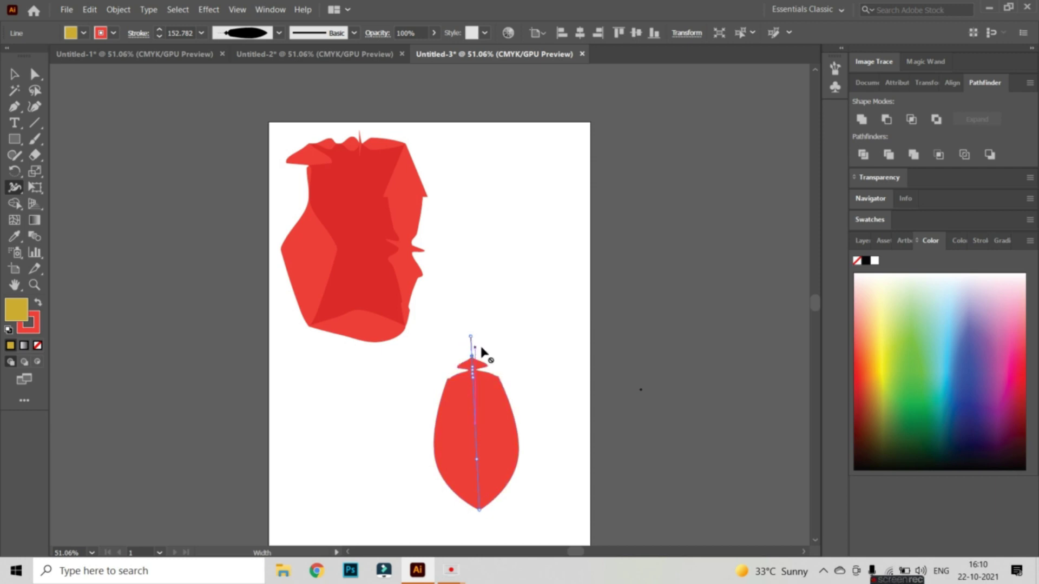
- Undo the last width change near the tip, then pinch the line around its widest point with the Width tool, leaving a sideways spike
{"action": "key", "text": "ctrl+z"}
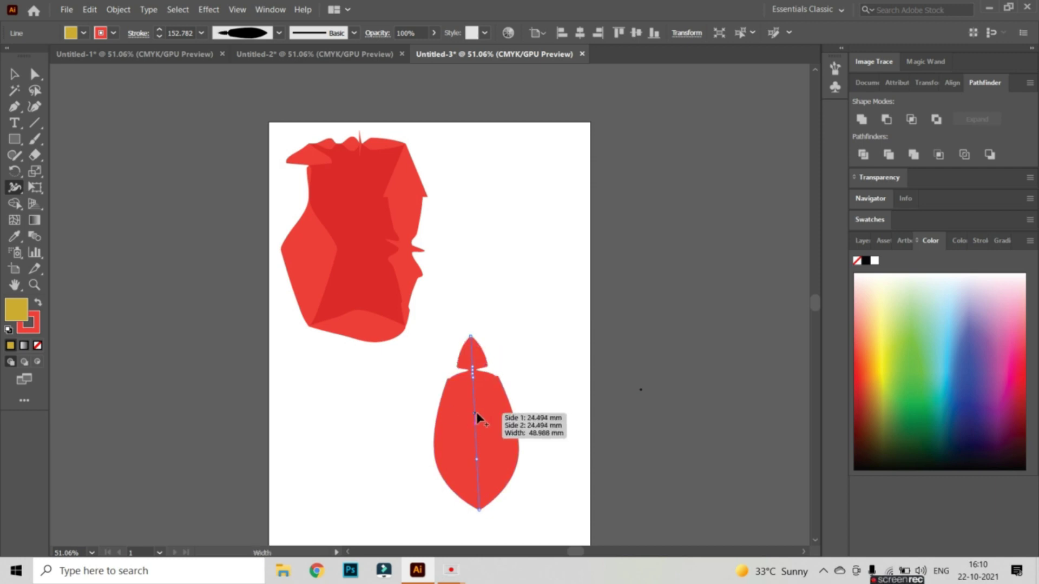
{"action": "left_click_drag", "start_coordinate": [473, 438], "coordinate": [479, 511]}
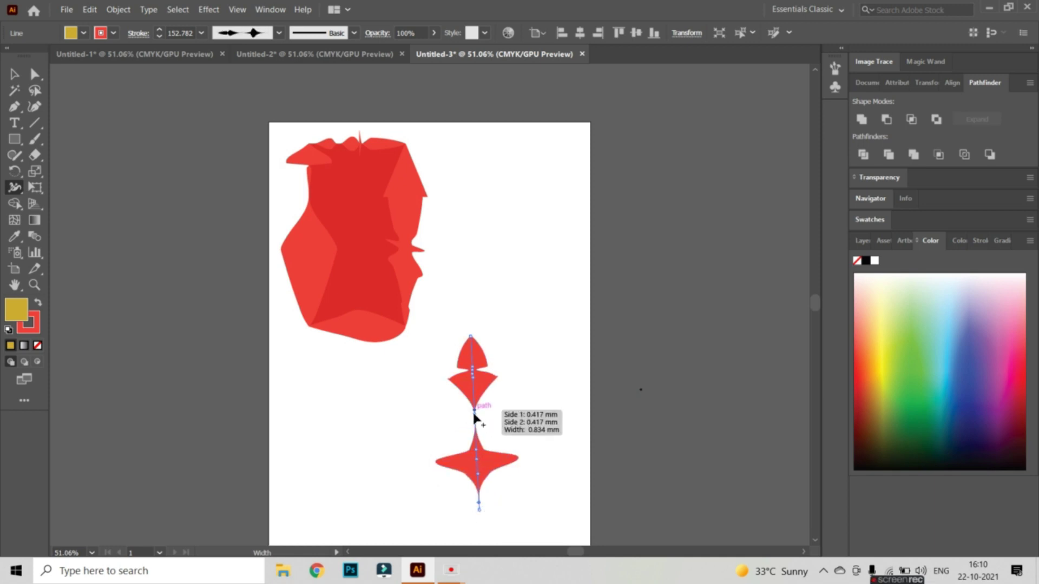
{"action": "left_click_drag", "start_coordinate": [470, 360], "coordinate": [473, 427]}
{"action": "left_click_drag", "start_coordinate": [469, 426], "coordinate": [476, 418]}
- Add a width point with a 2.728 mm total width below the line's middle, then form small bulges around the lower spike
{"action": "double_click", "coordinate": [476, 434]}
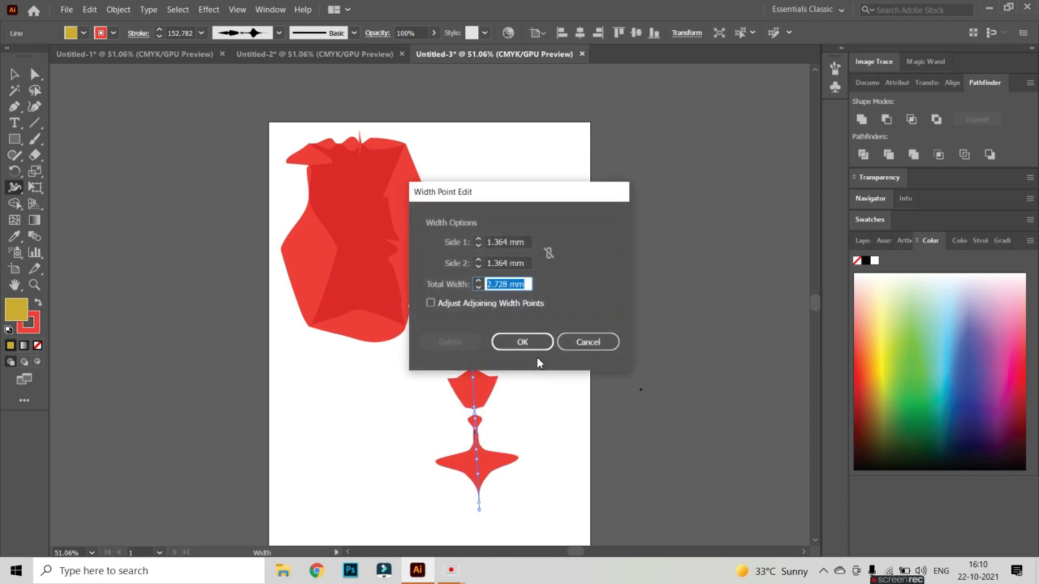
{"action": "left_click", "coordinate": [523, 341]}
{"action": "left_click_drag", "start_coordinate": [474, 446], "coordinate": [479, 490]}
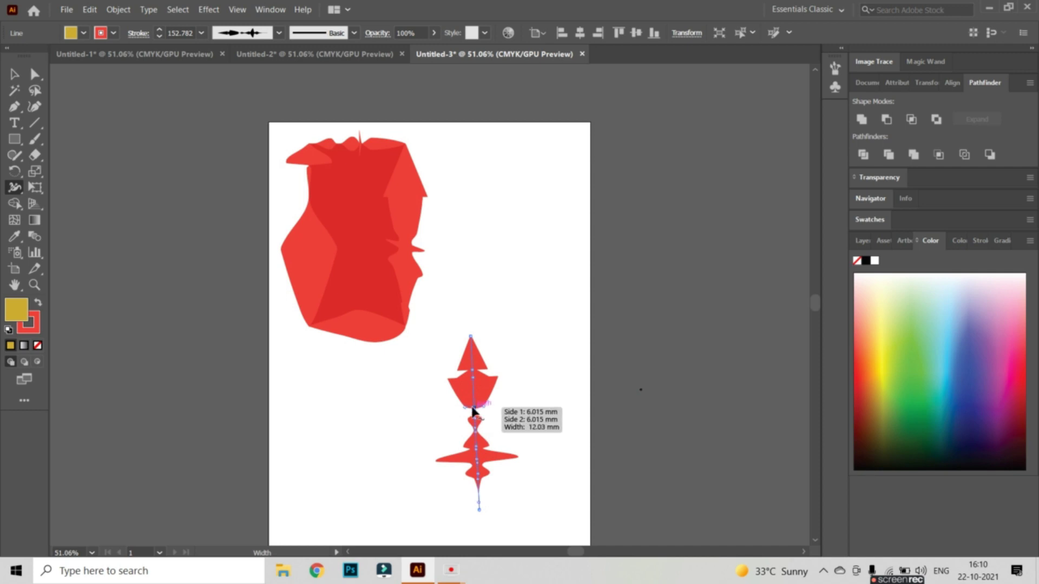
- Add width points on the line's upper section, accepting a 24.826 mm total width for the one below the tip
{"action": "double_click", "coordinate": [473, 390]}
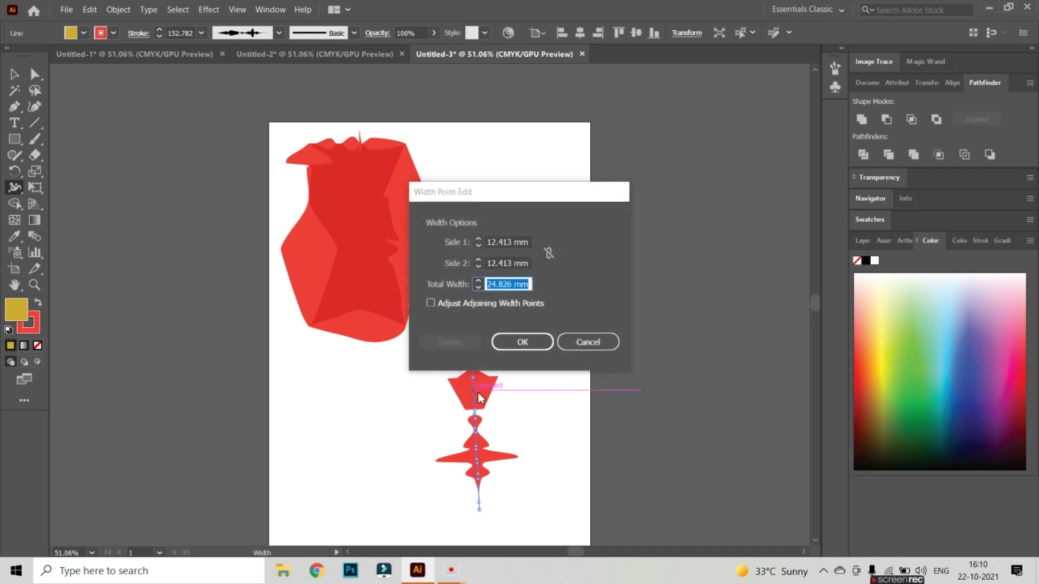
{"action": "left_click", "coordinate": [525, 342]}
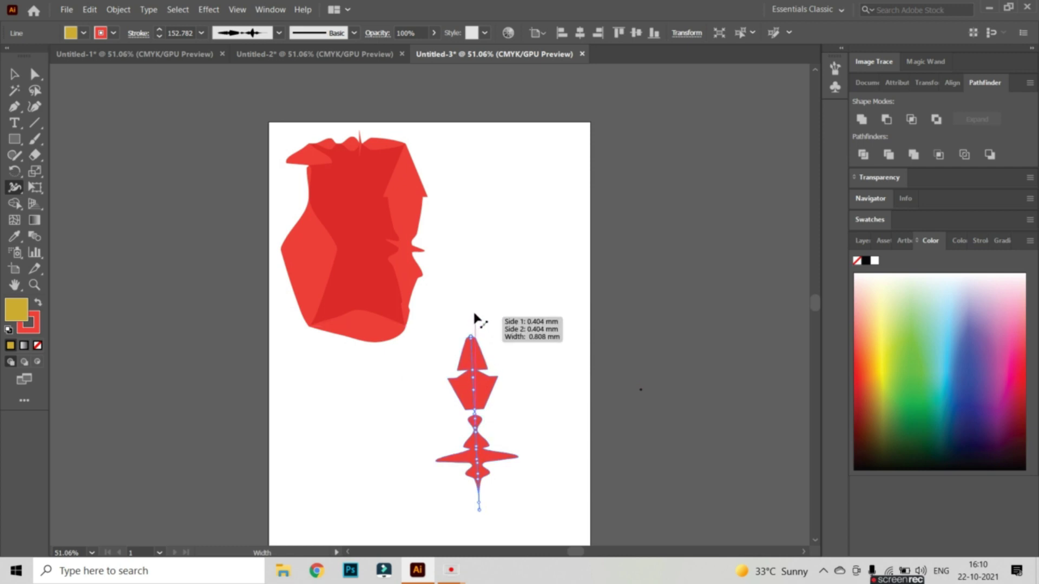
{"action": "double_click", "coordinate": [470, 355]}
{"action": "left_click", "coordinate": [505, 350]}
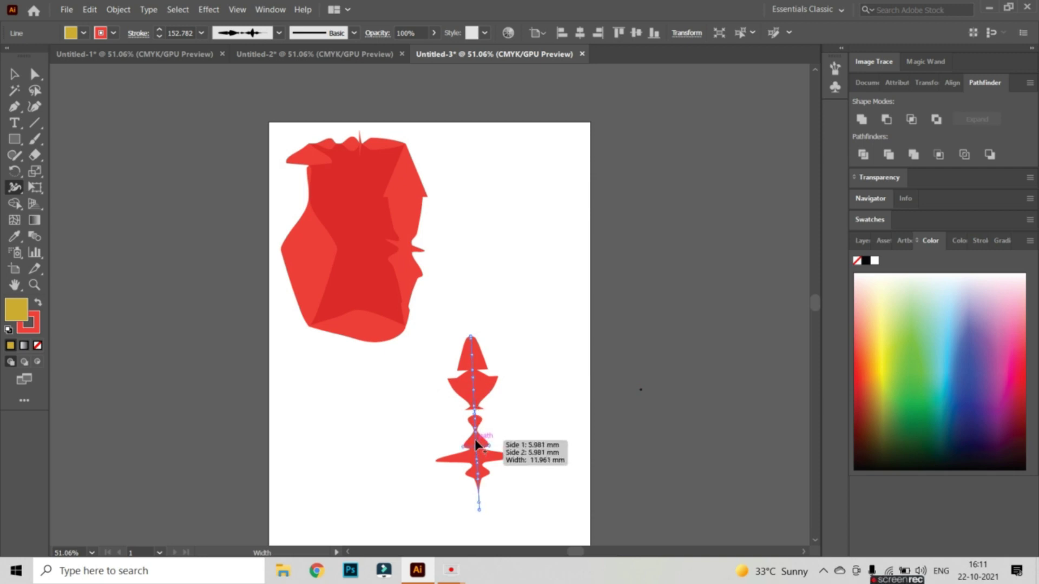
- Reshape the line's middle into a small spindle and form a tiny bulge at its lower end with the Width tool
{"action": "mouse_move", "coordinate": [475, 418]}
{"action": "left_mouse_down"}
{"action": "mouse_move", "coordinate": [492, 425]}
{"action": "mouse_move", "coordinate": [474, 405]}
{"action": "left_mouse_up"}
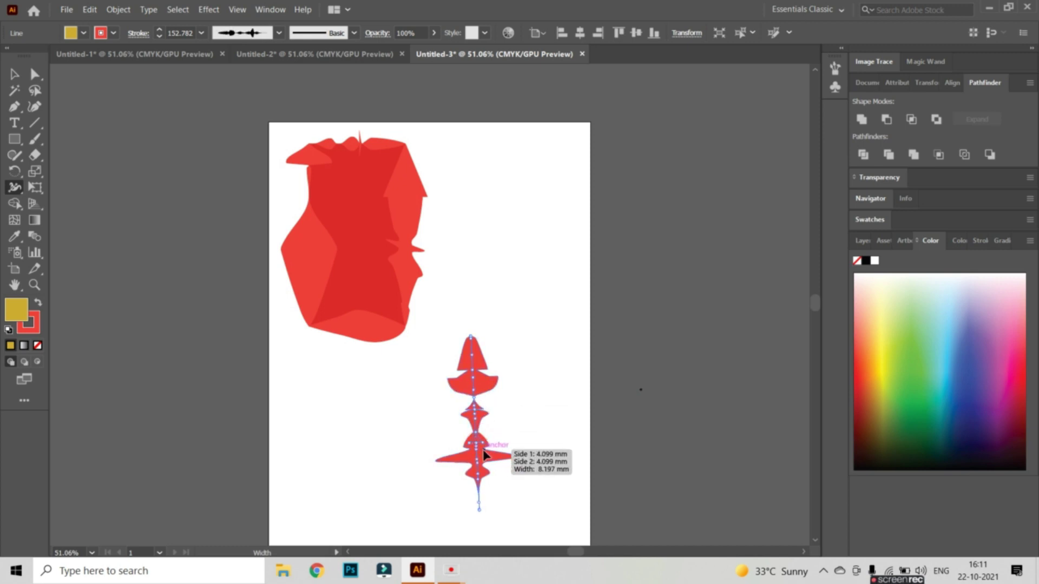
{"action": "left_click_drag", "start_coordinate": [481, 493], "coordinate": [481, 514]}
{"action": "left_click", "coordinate": [480, 509]}
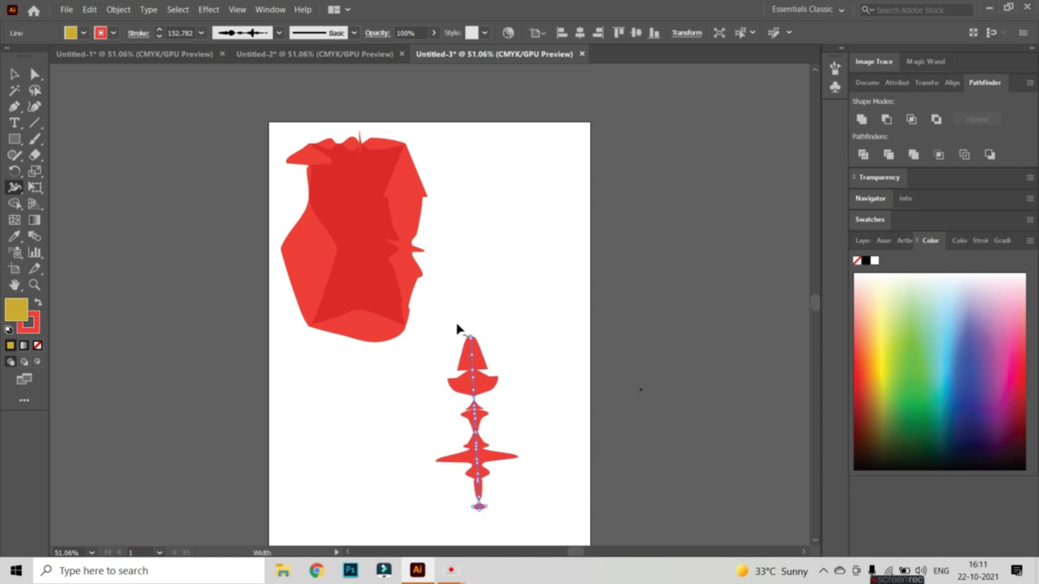
- Select the shaped line and change its fill to a slightly brighter golden yellow in the Color Picker
{"action": "mouse_move", "coordinate": [898, 579]}
{"action": "left_click", "coordinate": [14, 74]}
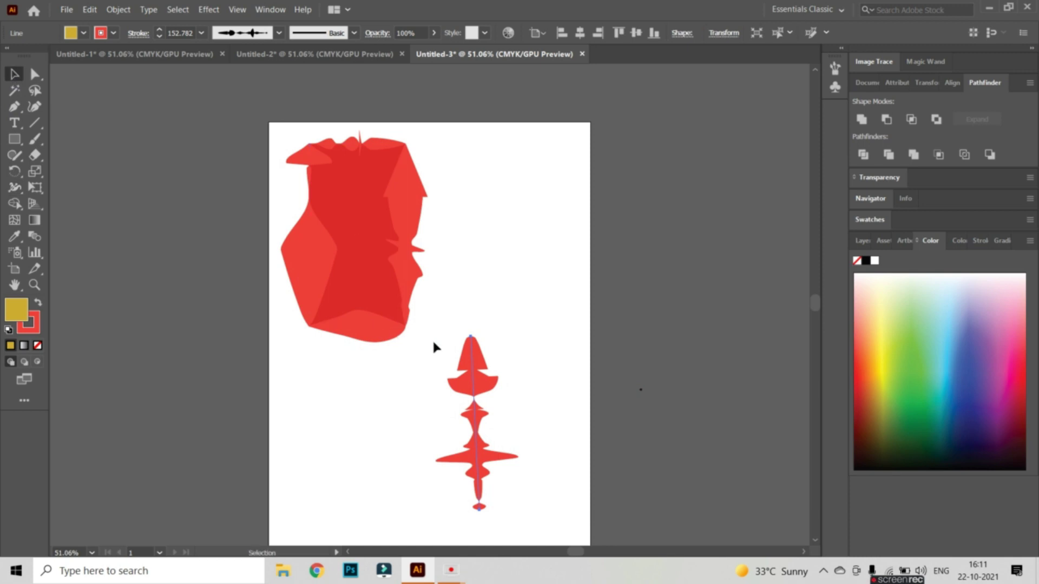
{"action": "left_click", "coordinate": [401, 322]}
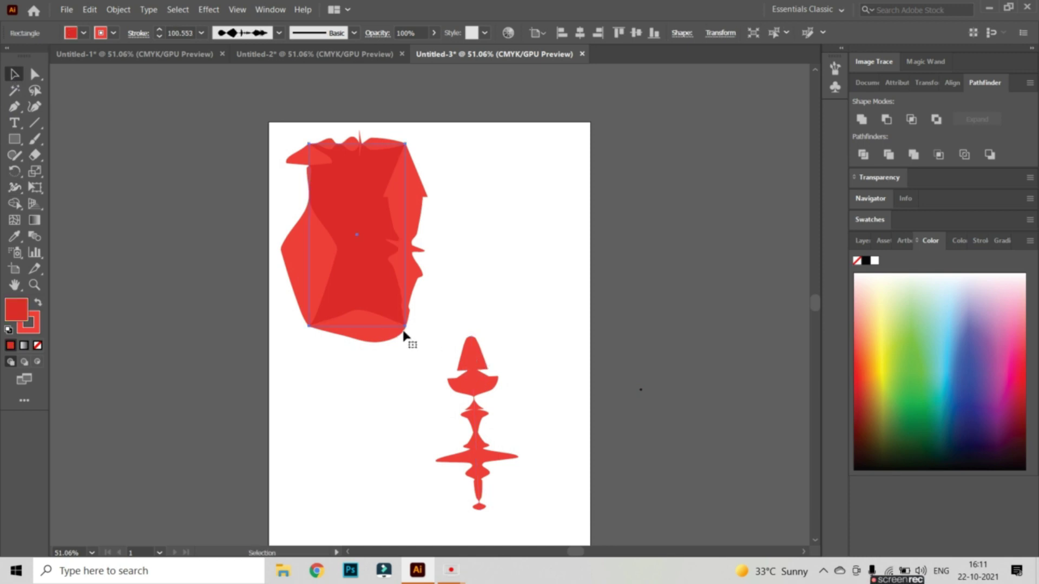
{"action": "left_click", "coordinate": [468, 357]}
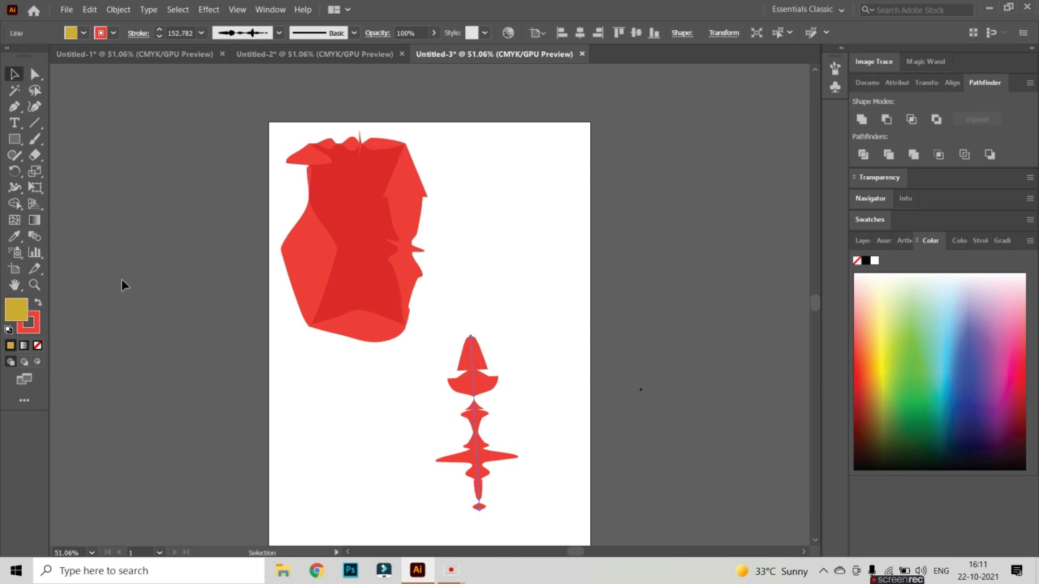
{"action": "left_click", "coordinate": [24, 237]}
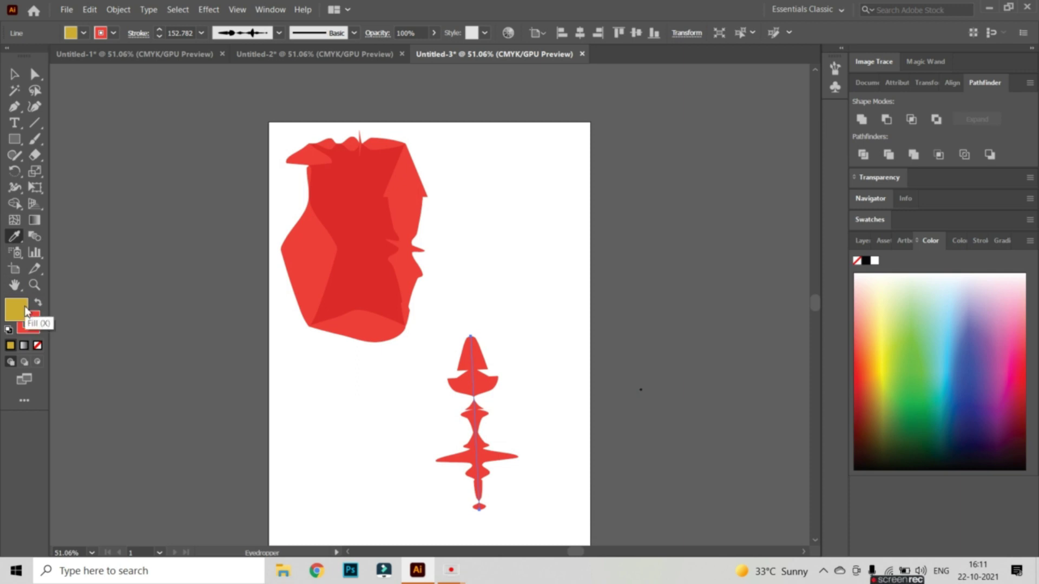
{"action": "double_click", "coordinate": [17, 311]}
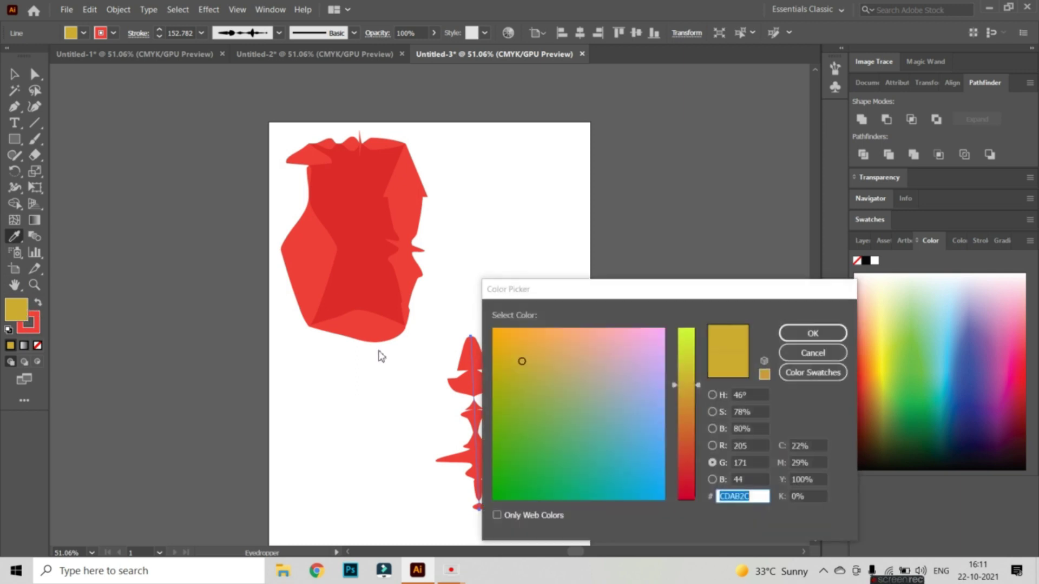
{"action": "left_click", "coordinate": [511, 455]}
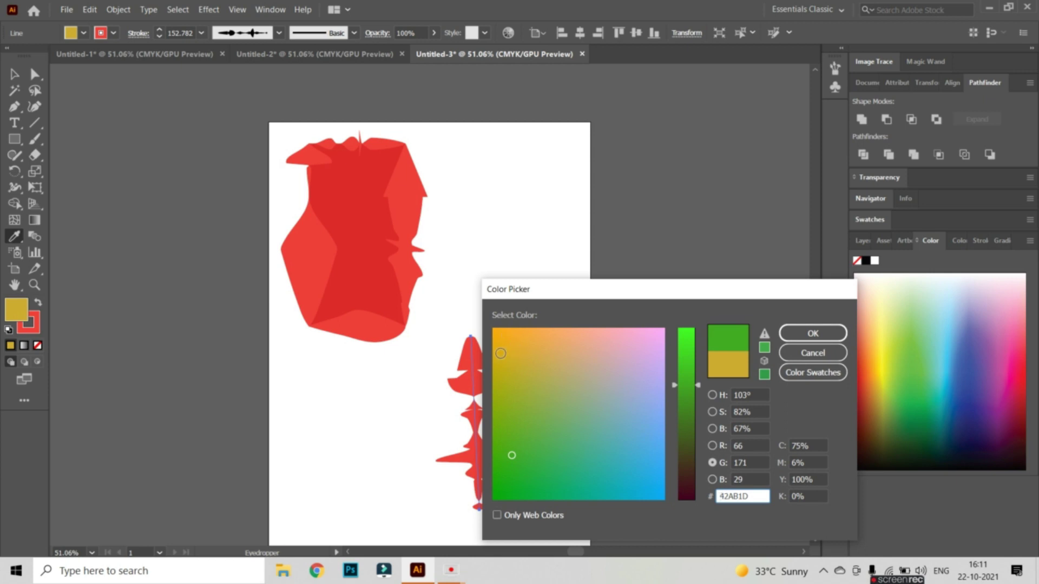
{"action": "left_click", "coordinate": [728, 364]}
{"action": "left_click", "coordinate": [782, 331]}
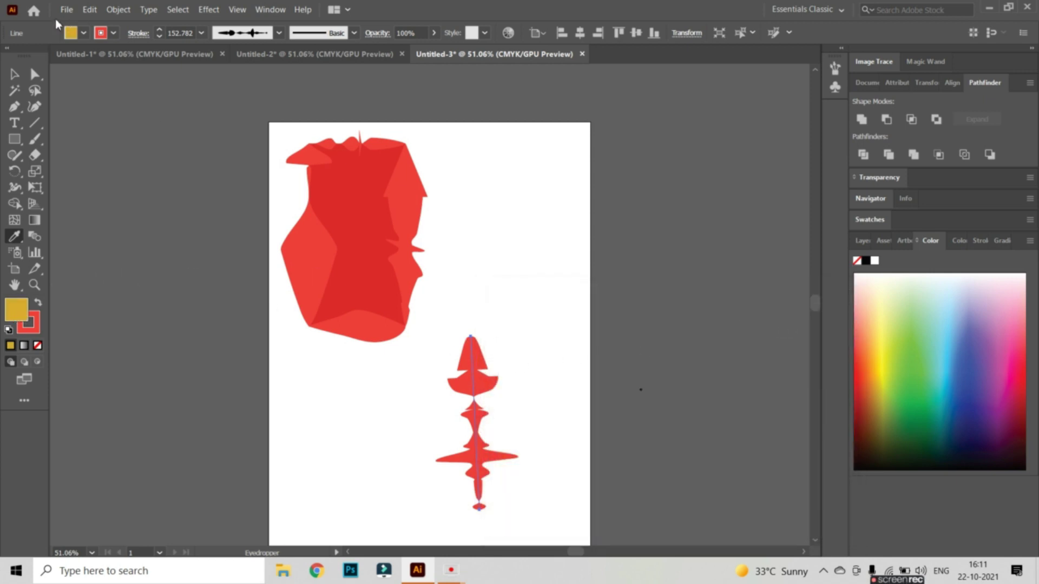
- Swap the line's fill and stroke colors to give it a golden yellow stroke, then deselect it
{"action": "left_click", "coordinate": [14, 74]}
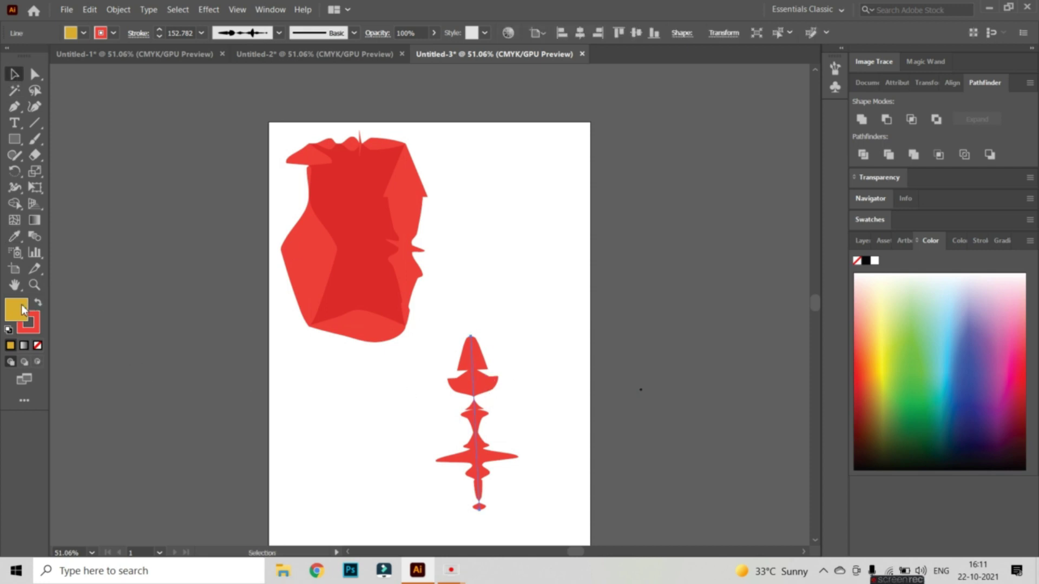
{"action": "left_click", "coordinate": [15, 236]}
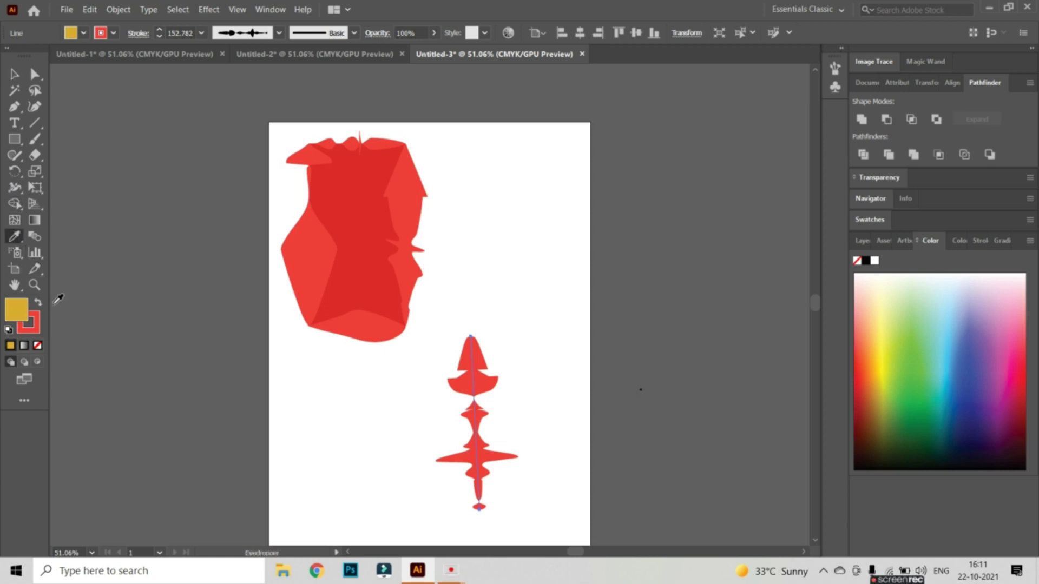
{"action": "left_click", "coordinate": [37, 302]}
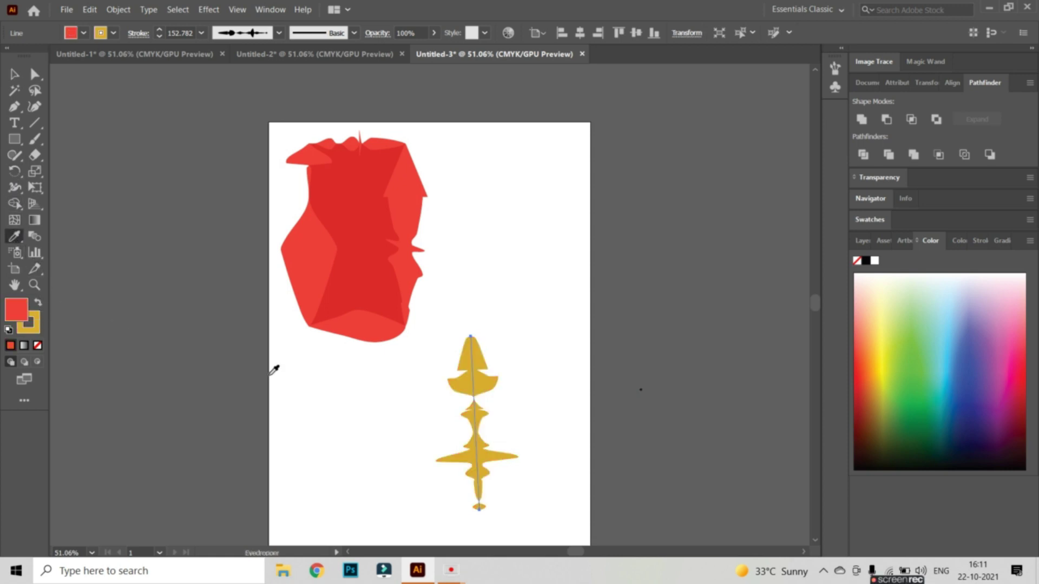
{"action": "left_click", "coordinate": [313, 378]}
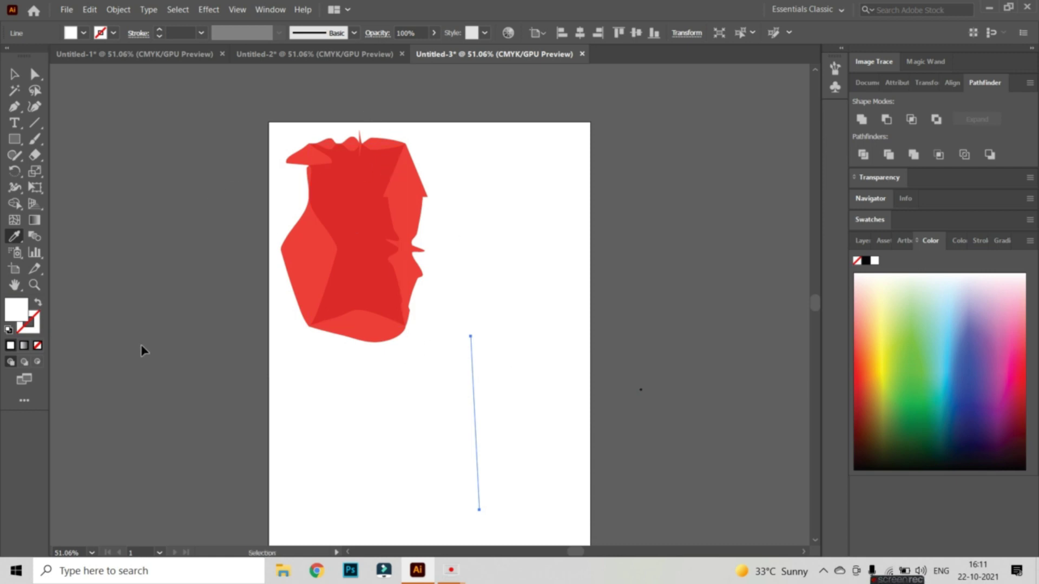
{"action": "key", "text": "ctrl+z"}
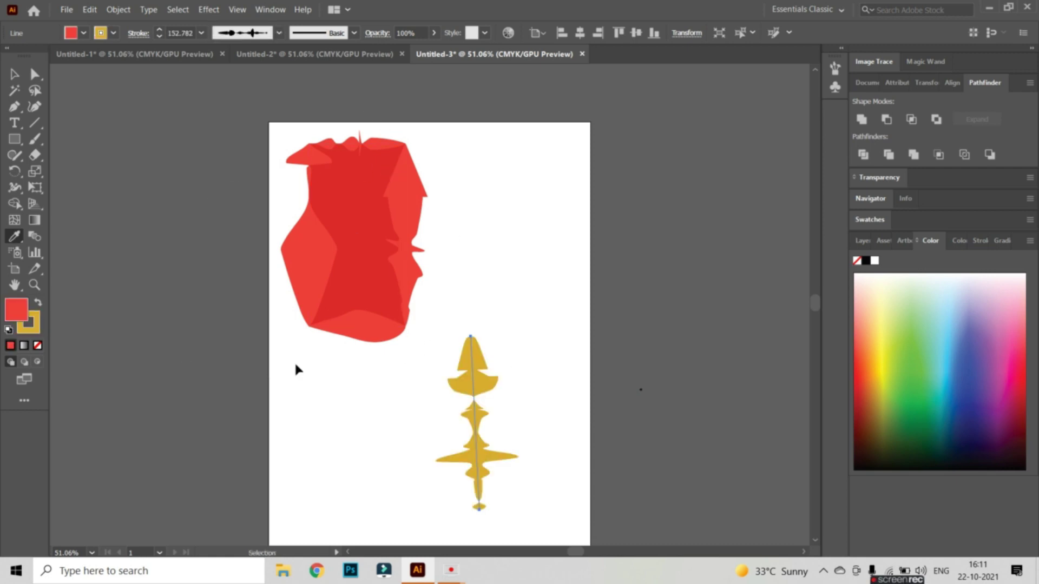
{"action": "double_click", "coordinate": [14, 73]}
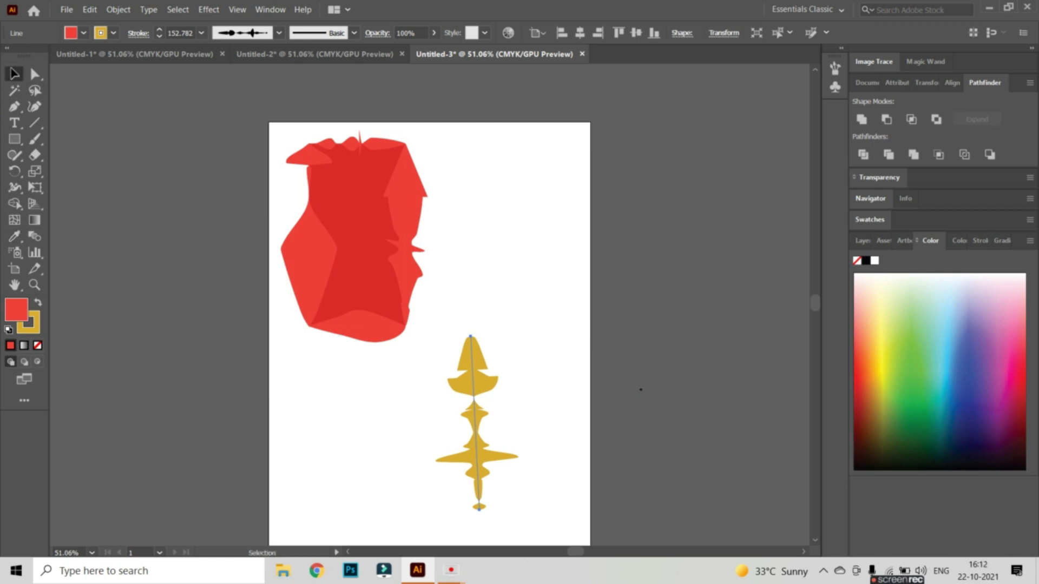
{"action": "left_click", "coordinate": [610, 404]}
{"action": "left_click", "coordinate": [531, 286]}
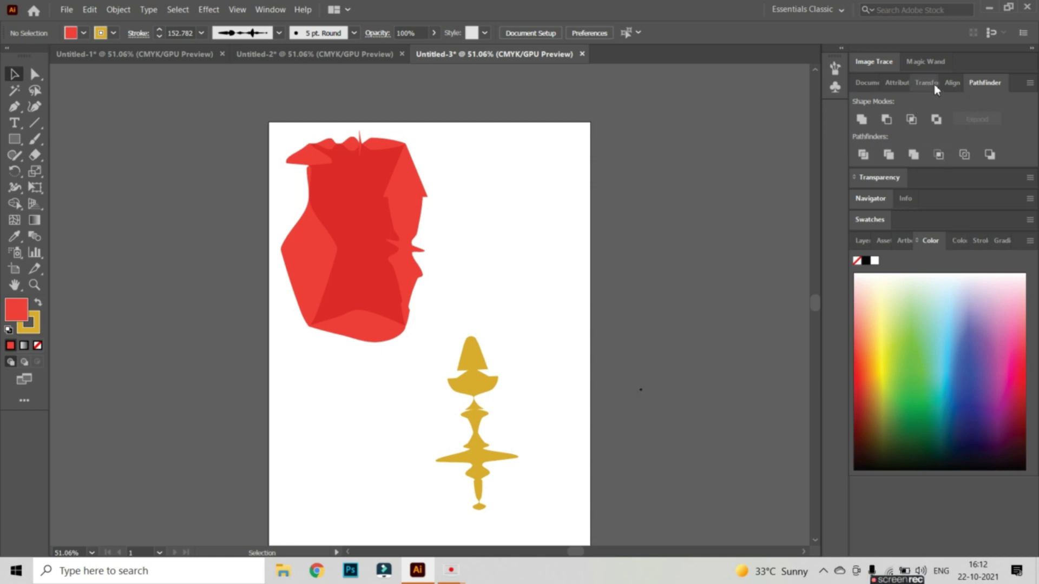
- Show the Properties and Stroke panels
{"action": "left_click", "coordinate": [281, 13]}
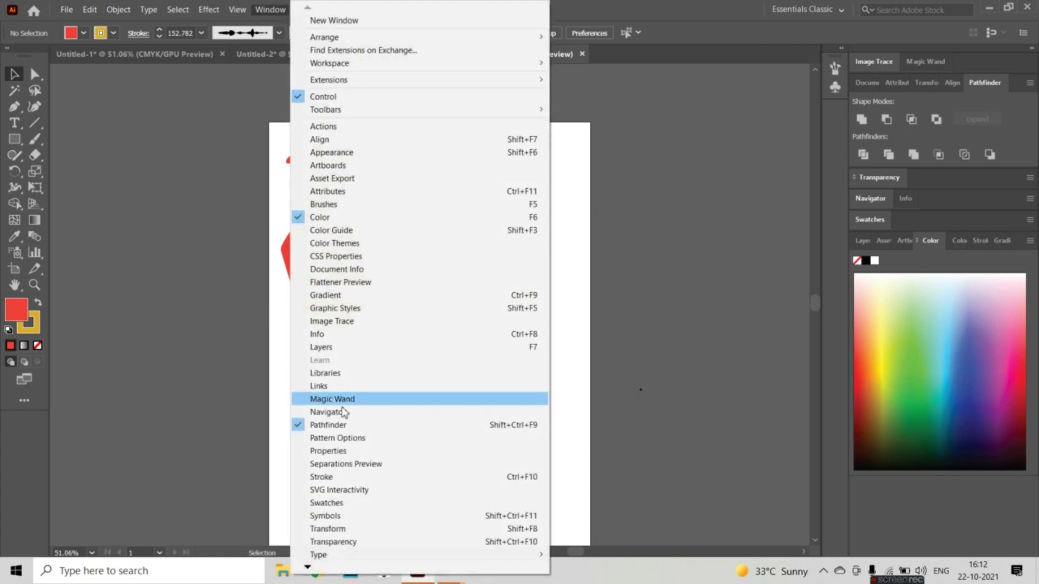
{"action": "left_click", "coordinate": [327, 452]}
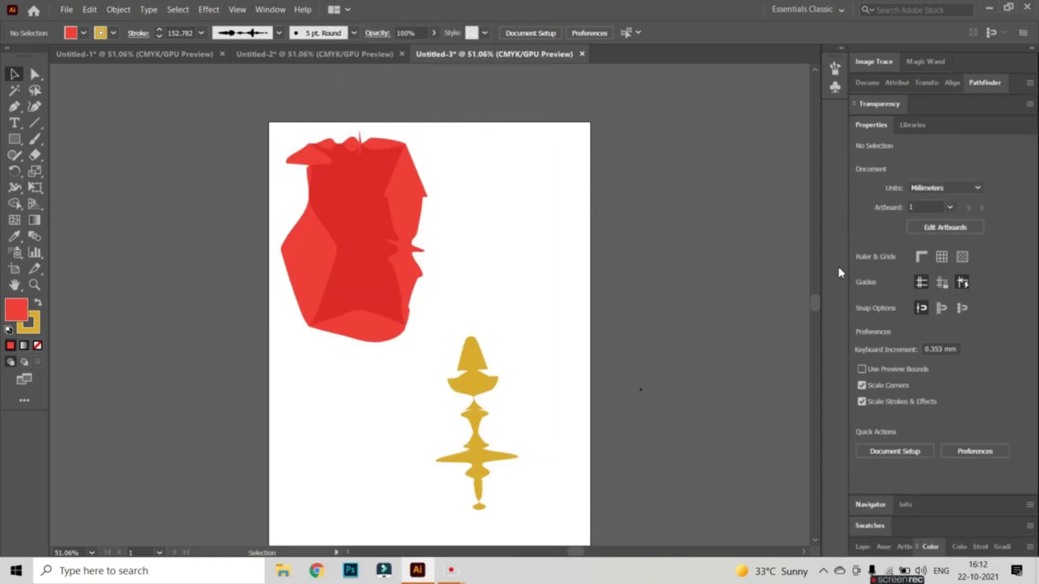
{"action": "left_click", "coordinate": [270, 9]}
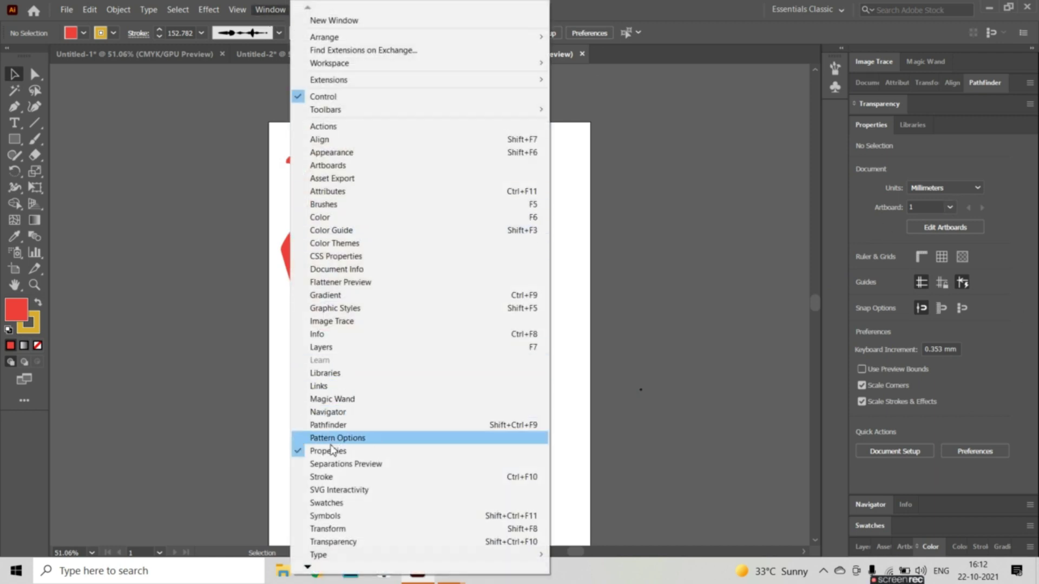
{"action": "left_click", "coordinate": [331, 476]}
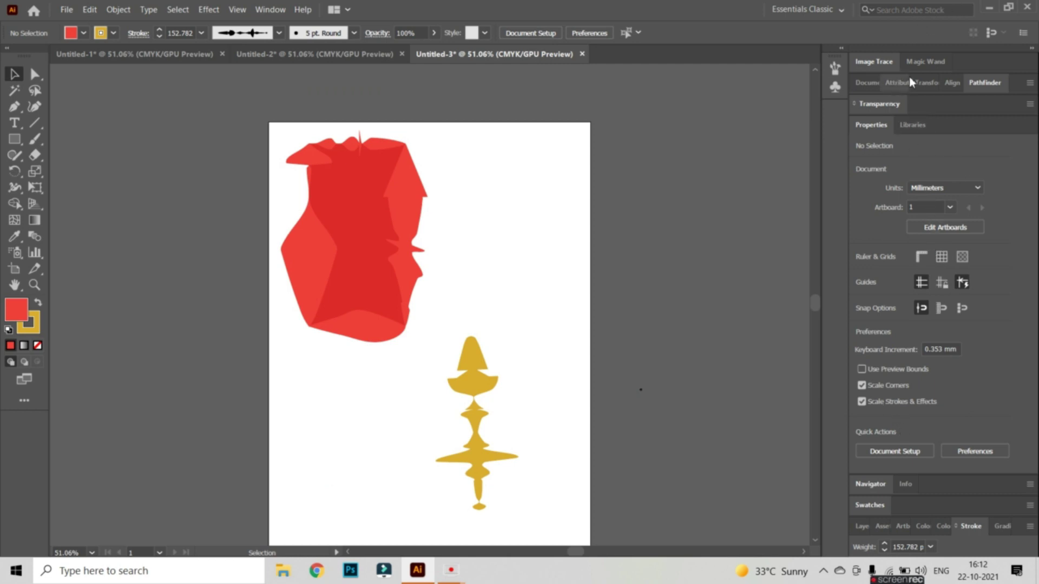
- Enable Opacity as a matching criterion in the Magic Wand options
{"action": "left_click", "coordinate": [917, 62]}
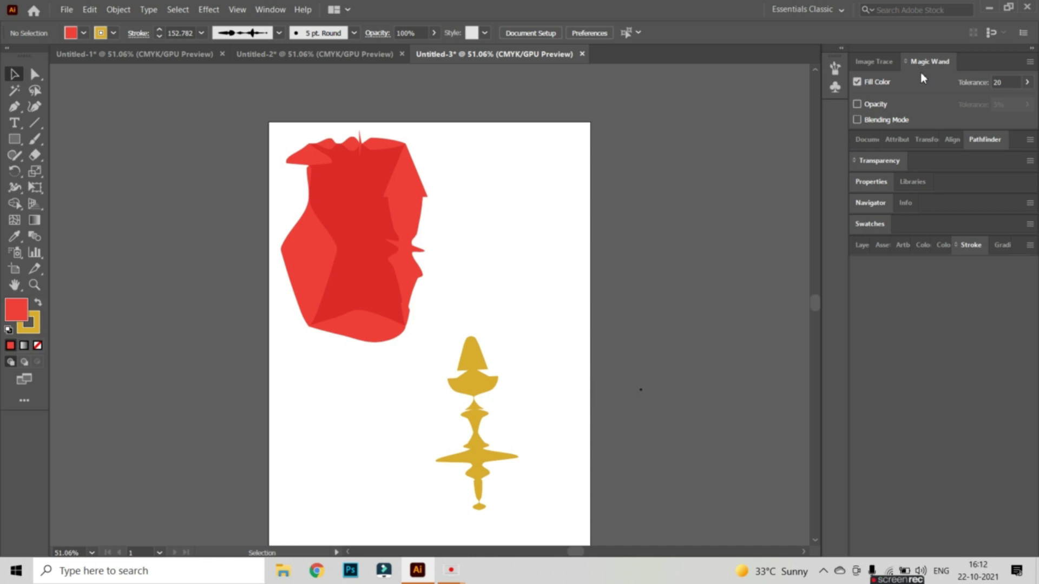
{"action": "left_click", "coordinate": [856, 104]}
{"action": "left_click", "coordinate": [1028, 106]}
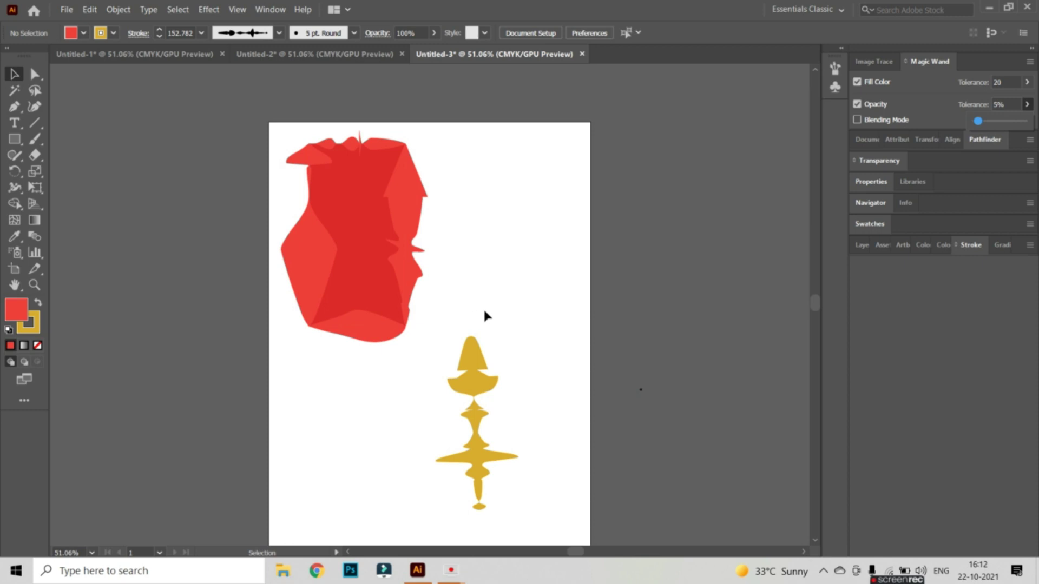
- Reduce the golden line's opacity to 26% in its appearance properties, then deselect it
{"action": "left_click", "coordinate": [481, 363]}
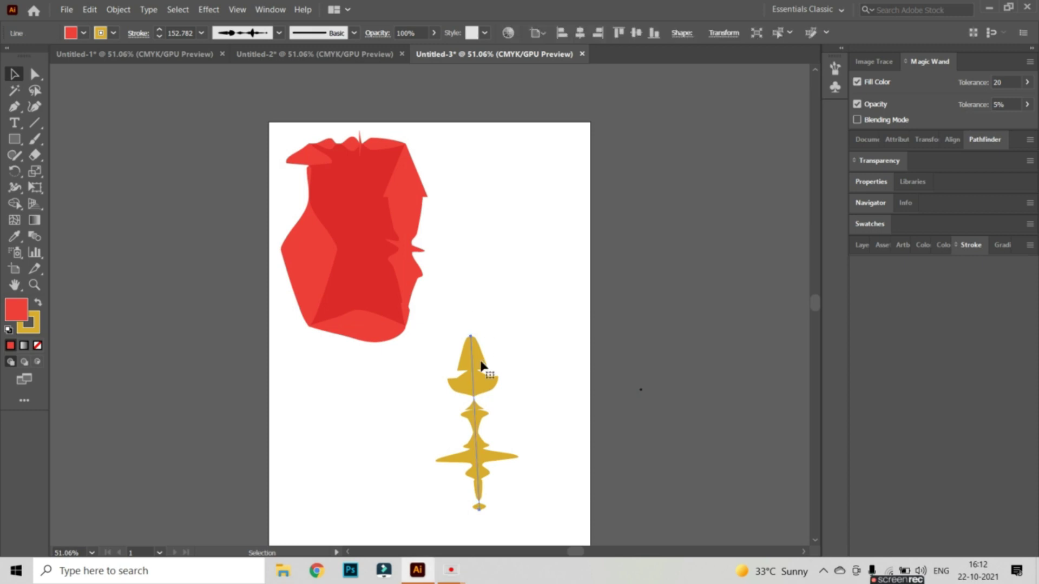
{"action": "double_click", "coordinate": [868, 60]}
{"action": "left_click", "coordinate": [876, 129]}
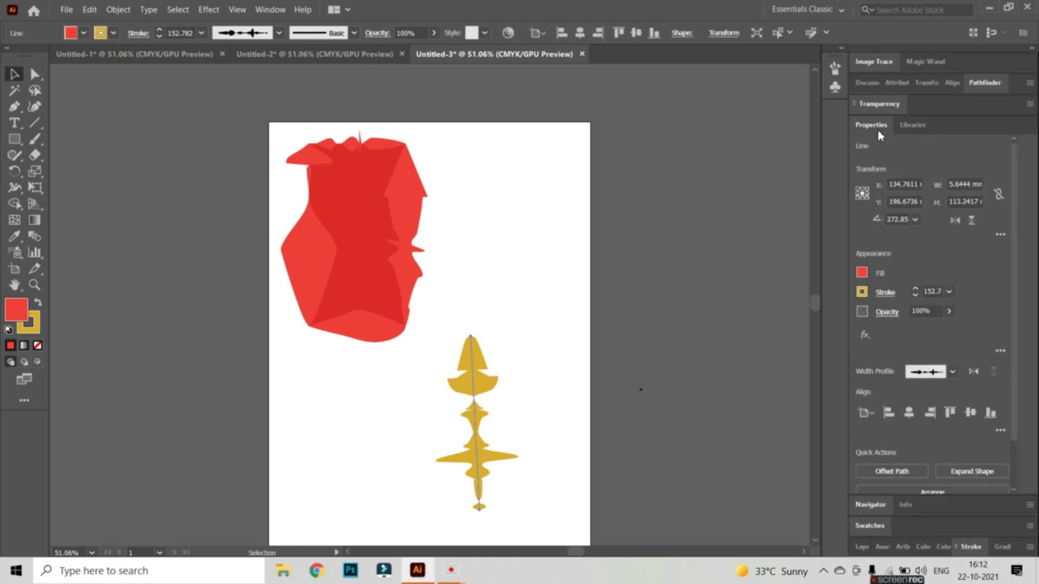
{"action": "left_click", "coordinate": [949, 312]}
{"action": "left_click_drag", "start_coordinate": [945, 329], "coordinate": [906, 335]}
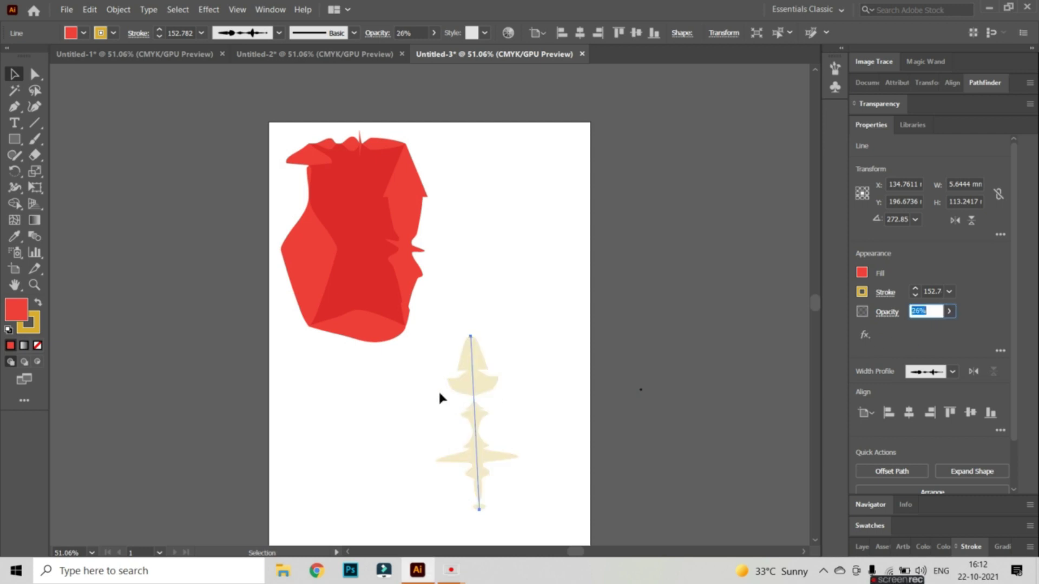
{"action": "left_click", "coordinate": [535, 402]}
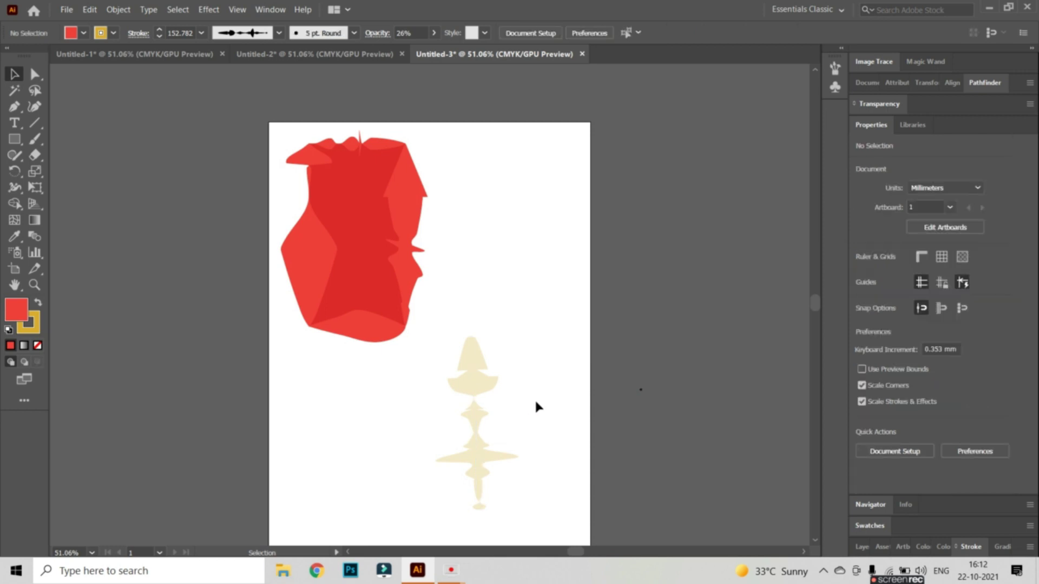
- Reduce the red rectangle's opacity to 26%, then deselect it
{"action": "left_click", "coordinate": [337, 250]}
{"action": "left_click", "coordinate": [949, 311]}
{"action": "left_click_drag", "start_coordinate": [945, 328], "coordinate": [908, 335]}
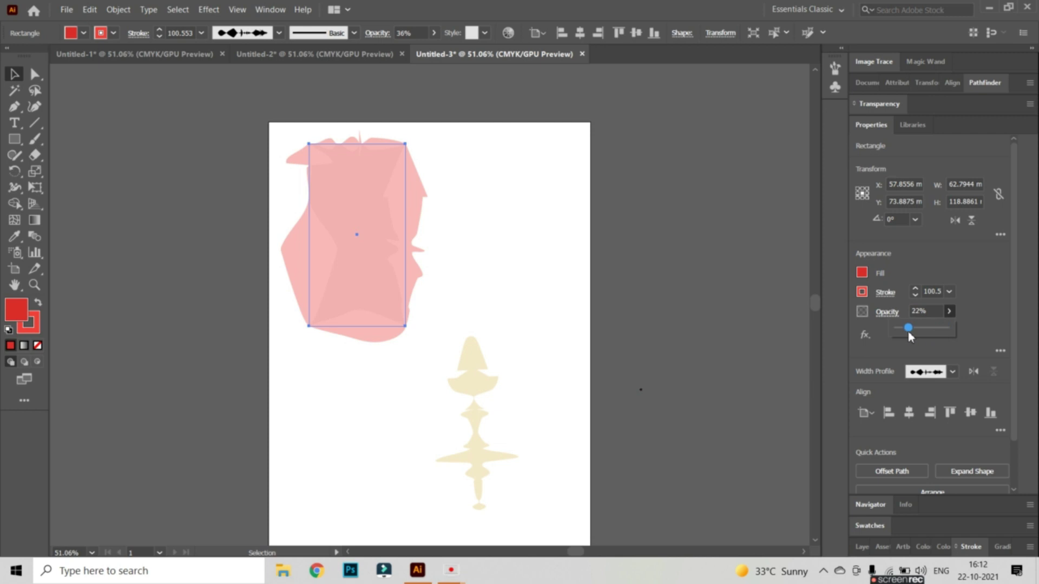
{"action": "left_click", "coordinate": [466, 276]}
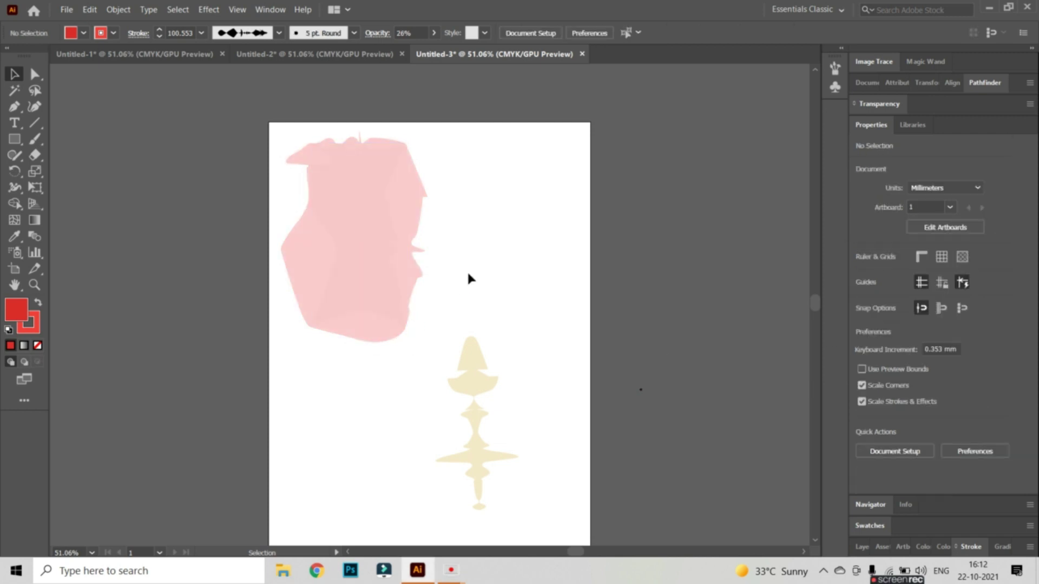
- Delete the translucent red shape from the artboard
{"action": "left_click", "coordinate": [472, 387]}
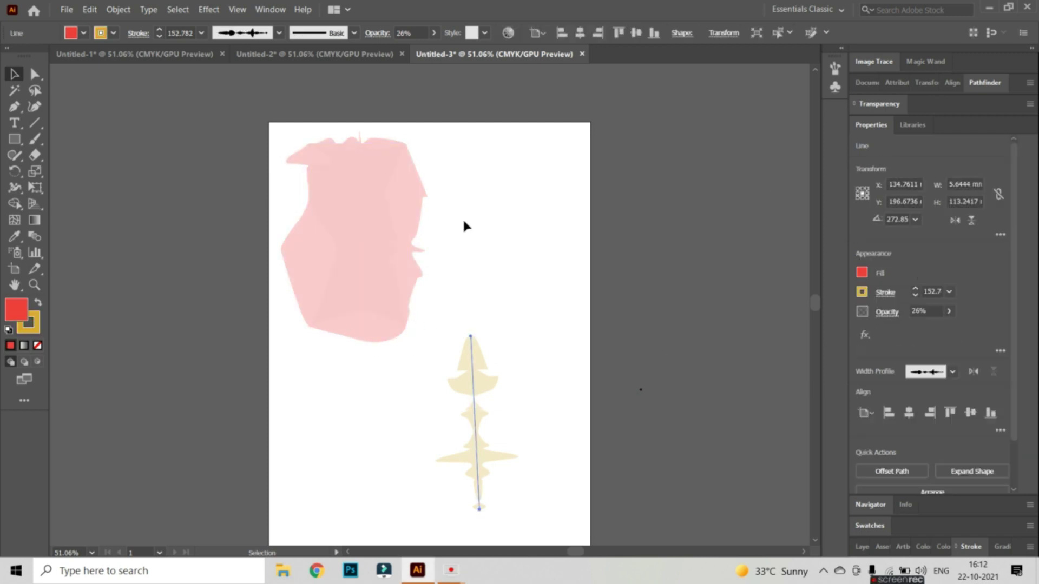
{"action": "left_click", "coordinate": [379, 221]}
{"action": "key", "text": "Delete"}
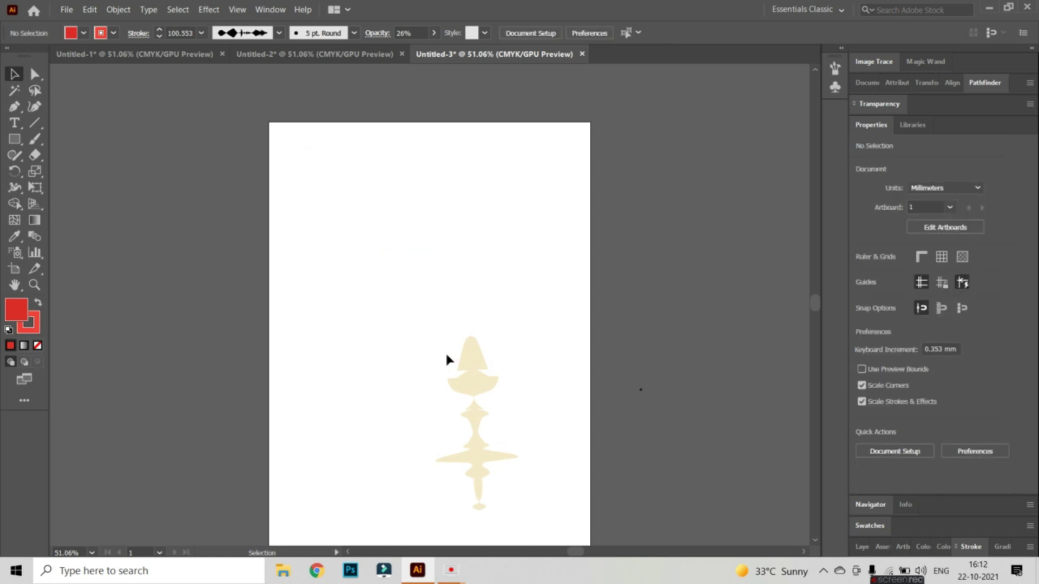
- Move the golden width-shaped line into the artboard's upper-right corner and rotate it upright
{"action": "left_click", "coordinate": [480, 369]}
{"action": "left_click_drag", "start_coordinate": [479, 377], "coordinate": [570, 180]}
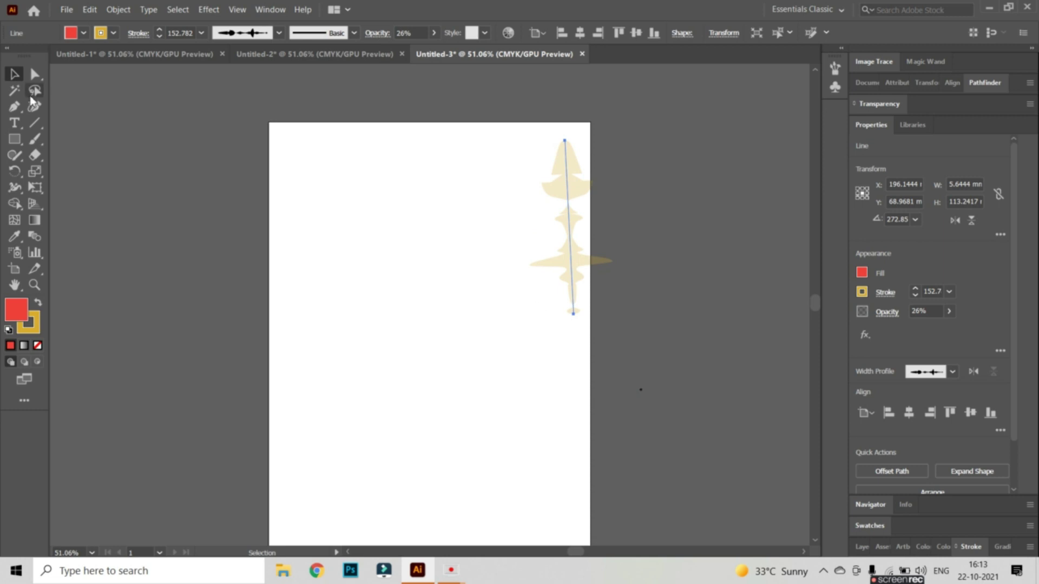
{"action": "key", "text": "r"}
{"action": "left_click_drag", "start_coordinate": [576, 319], "coordinate": [570, 317]}
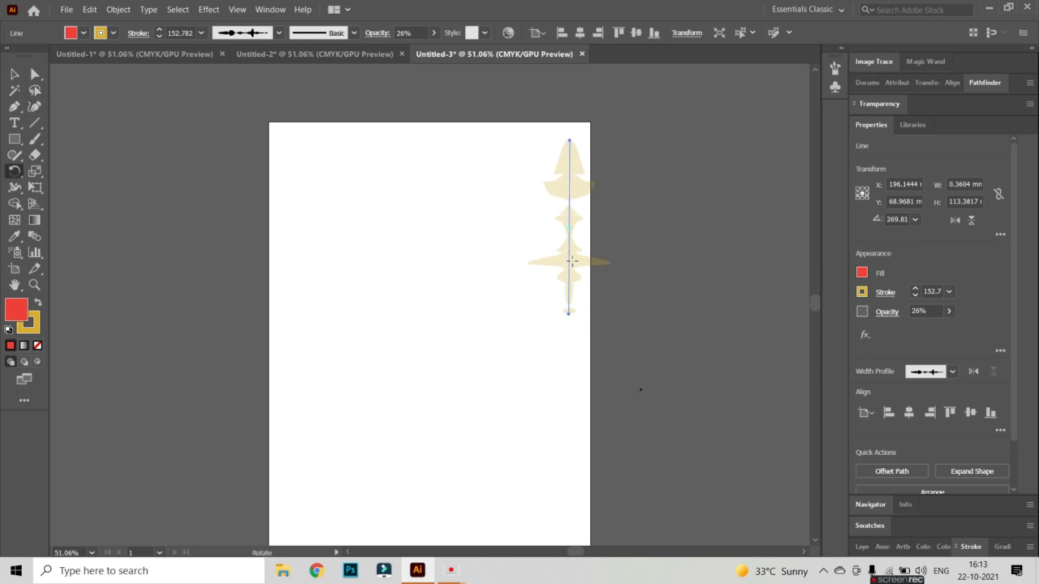
{"action": "left_click", "coordinate": [7, 75]}
{"action": "left_click_drag", "start_coordinate": [562, 204], "coordinate": [541, 197]}
{"action": "left_click", "coordinate": [734, 322]}
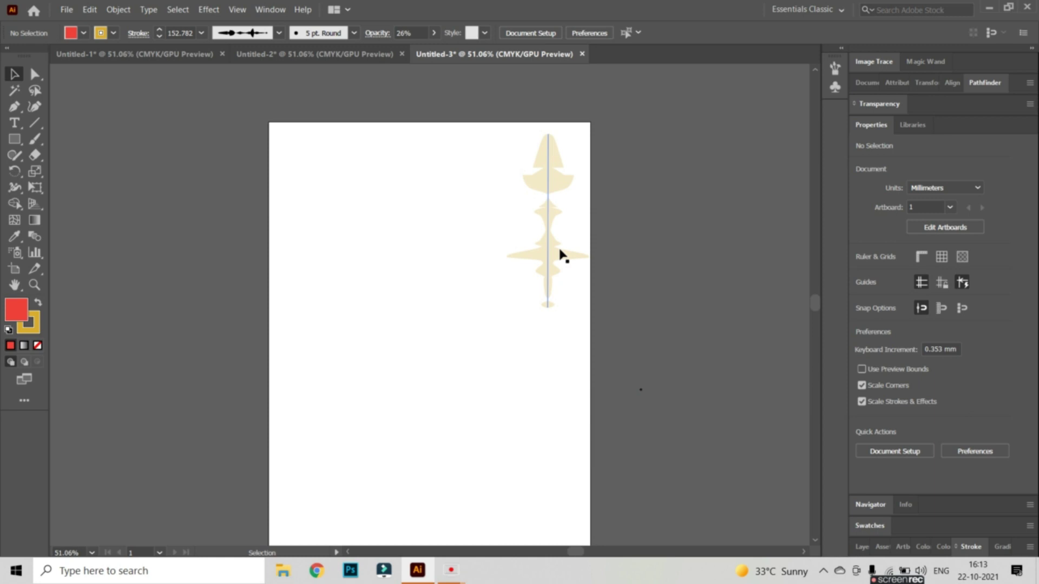
- Draw an arc about 86 mm wide and 110 mm high in the empty area of the artboard
{"action": "left_click", "coordinate": [33, 124]}
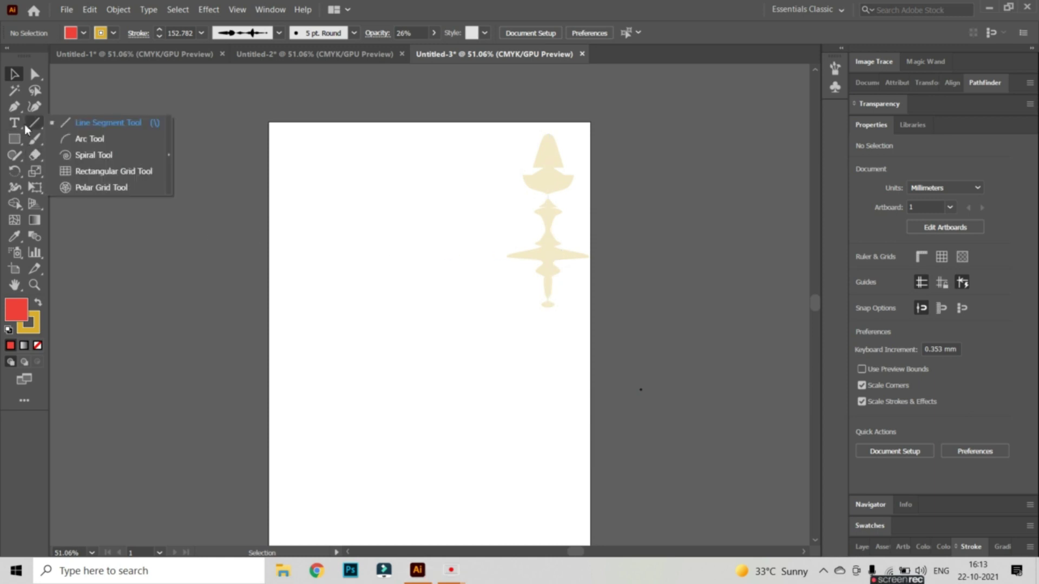
{"action": "left_click", "coordinate": [79, 138]}
{"action": "left_click_drag", "start_coordinate": [331, 230], "coordinate": [462, 399]}
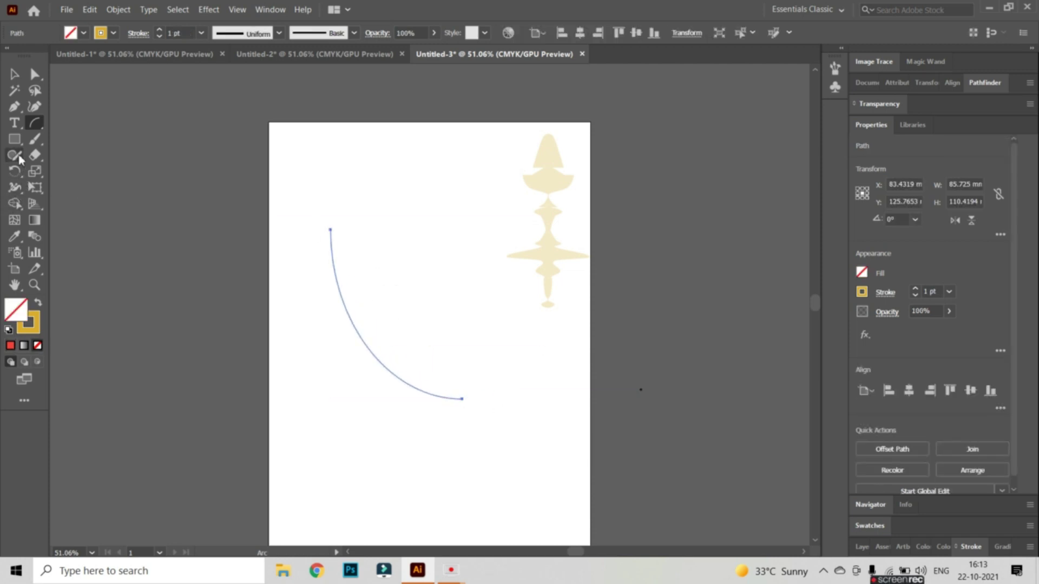
- Widen the middle of the arc's stroke to about 88.63 pt with the Width tool, leaving both ends pointed
{"action": "key", "text": "shift+w"}
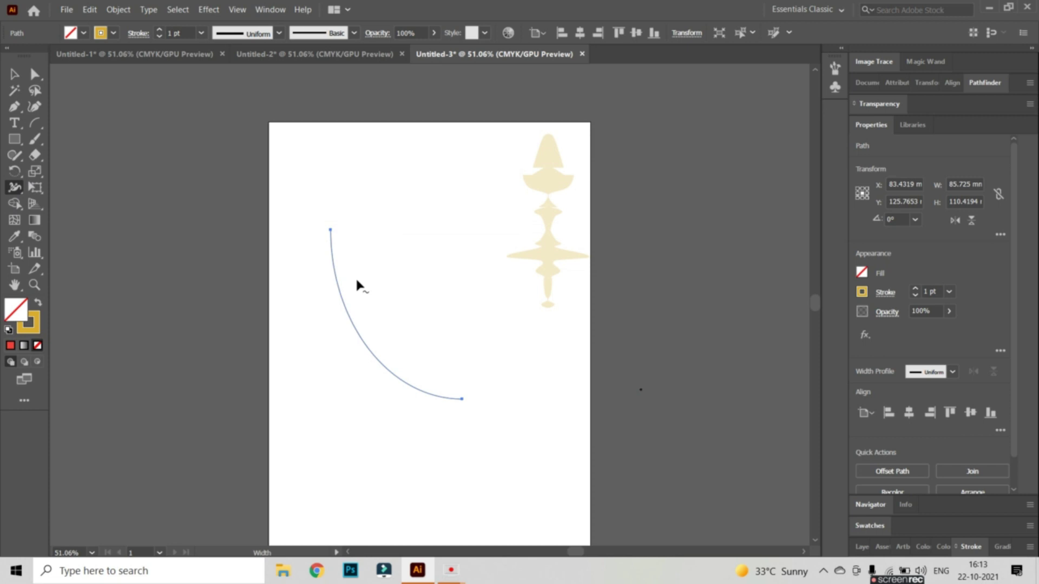
{"action": "left_click_drag", "start_coordinate": [355, 327], "coordinate": [371, 315]}
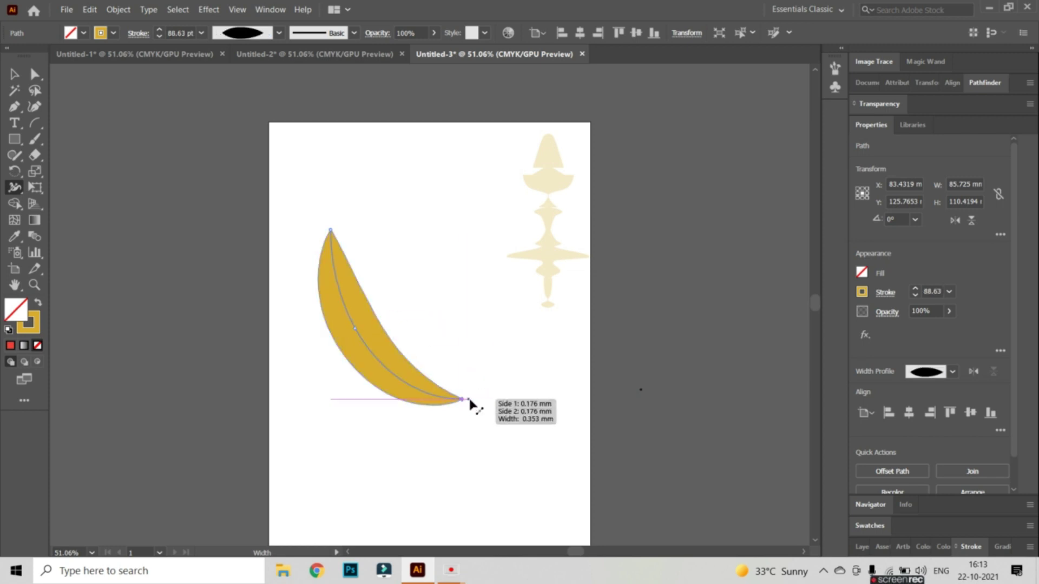
{"action": "key", "text": "v"}
{"action": "left_click", "coordinate": [463, 381]}
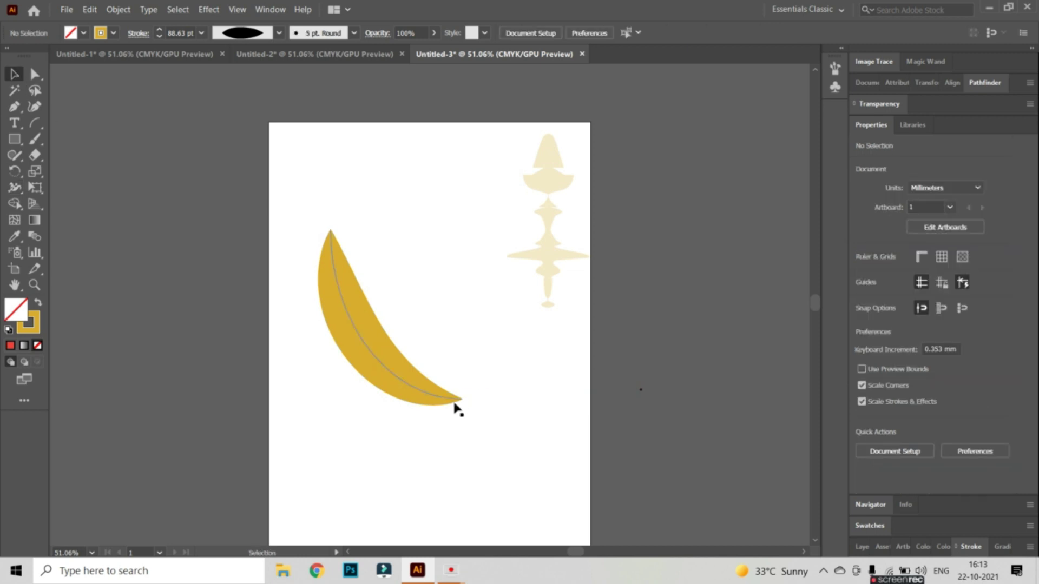
- Reposition the widened golden arc at about X 91.9 mm, Y 109.5 mm and leave isolation mode
{"action": "left_click", "coordinate": [460, 401]}
{"action": "left_click_drag", "start_coordinate": [465, 399], "coordinate": [484, 390]}
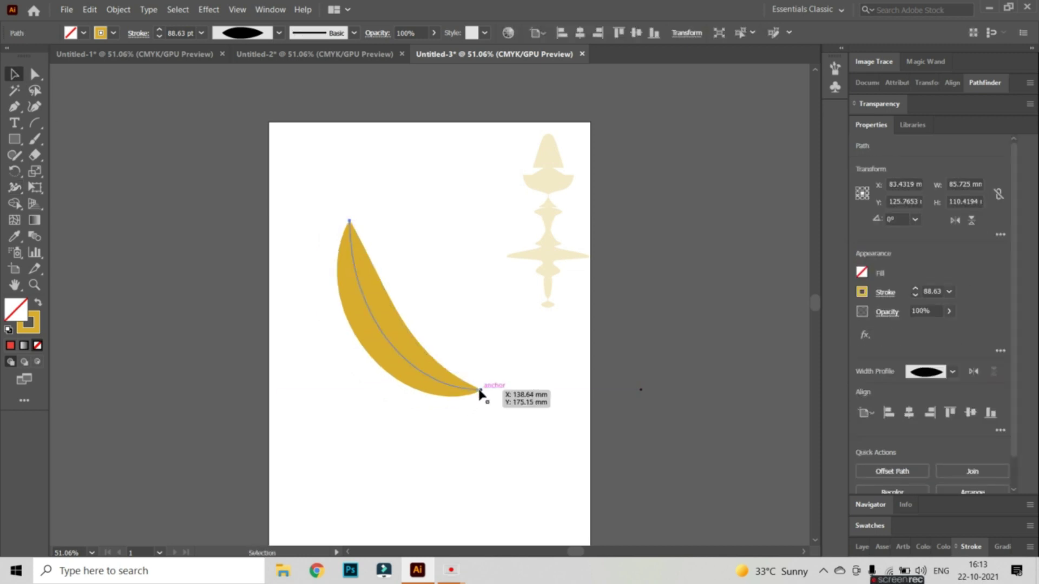
{"action": "double_click", "coordinate": [350, 220]}
{"action": "left_click_drag", "start_coordinate": [350, 219], "coordinate": [343, 205]}
{"action": "left_click", "coordinate": [59, 72]}
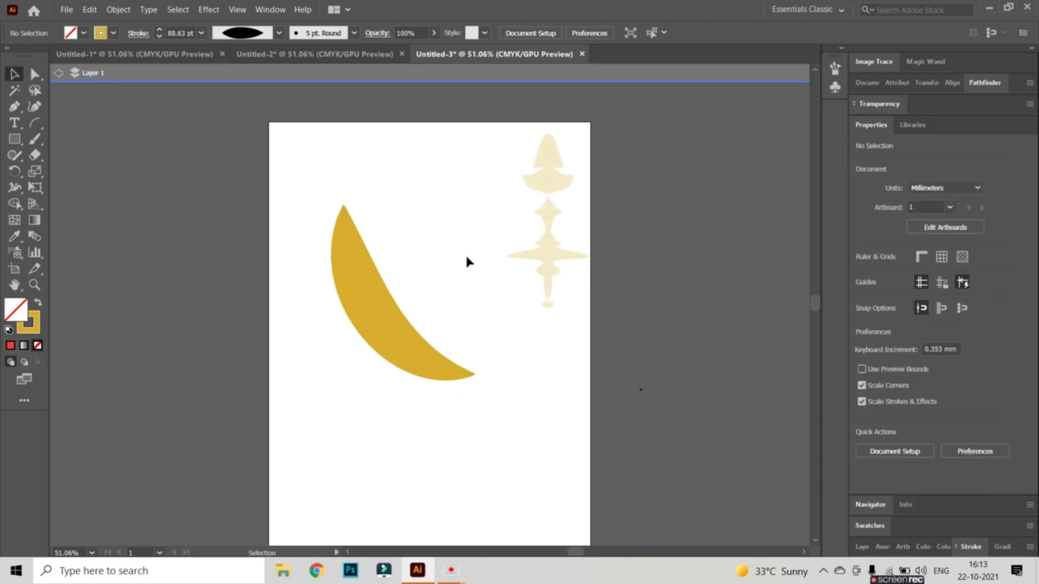
{"action": "left_click", "coordinate": [63, 70]}
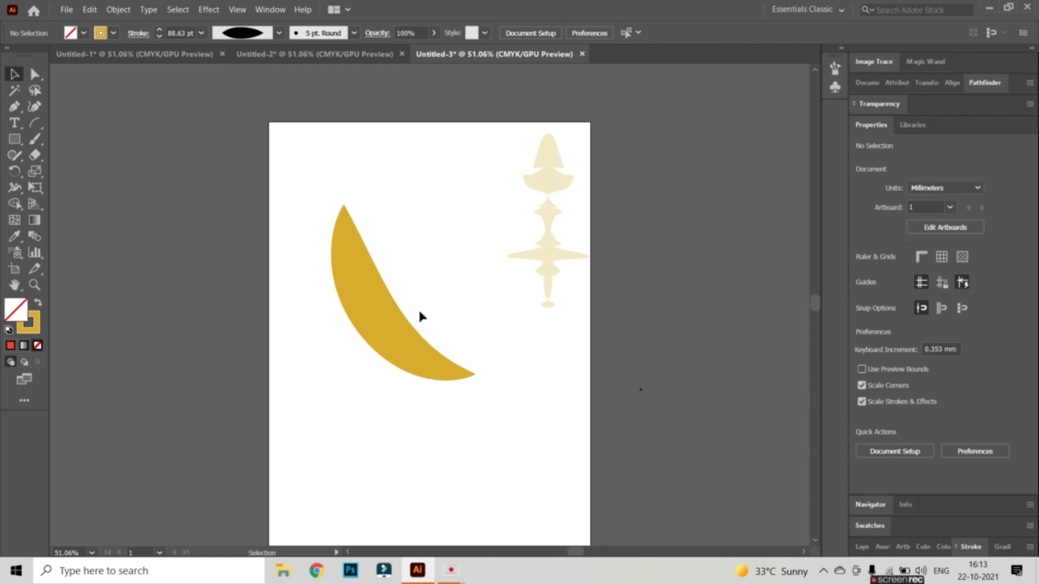
- Look over the artwork in the Untitled-1 and Untitled-2 documents, and return to Untitled-3
{"action": "left_click", "coordinate": [406, 325]}
{"action": "right_click", "coordinate": [388, 333]}
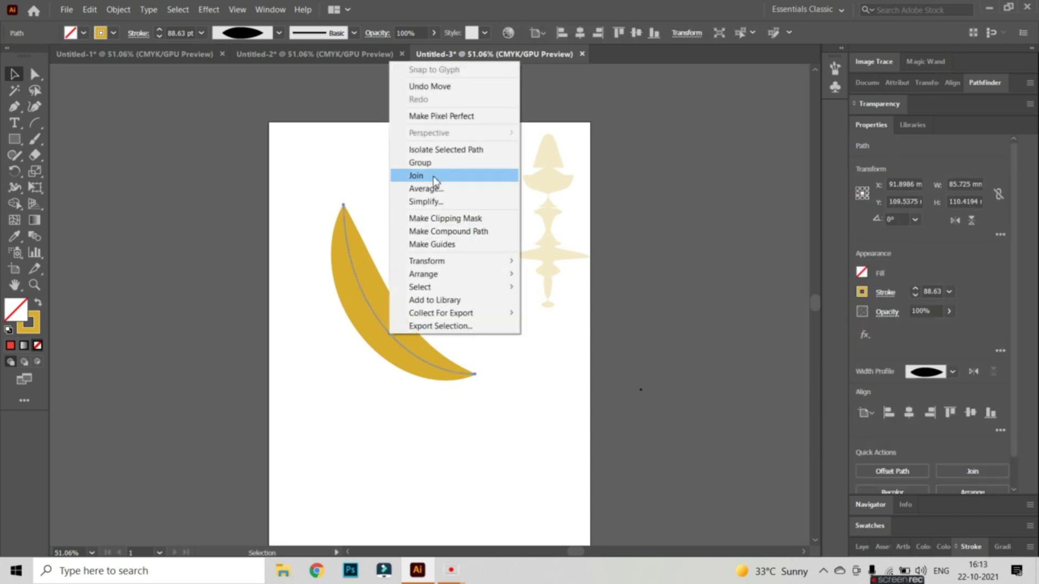
{"action": "left_click", "coordinate": [372, 302]}
{"action": "right_click", "coordinate": [372, 306]}
{"action": "left_click", "coordinate": [420, 332]}
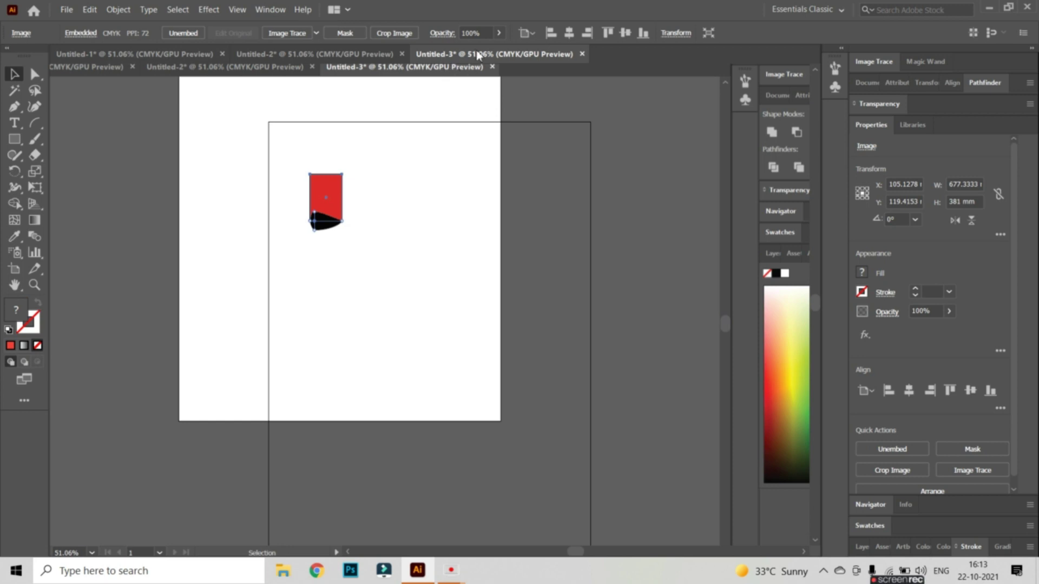
{"action": "left_click", "coordinate": [381, 59]}
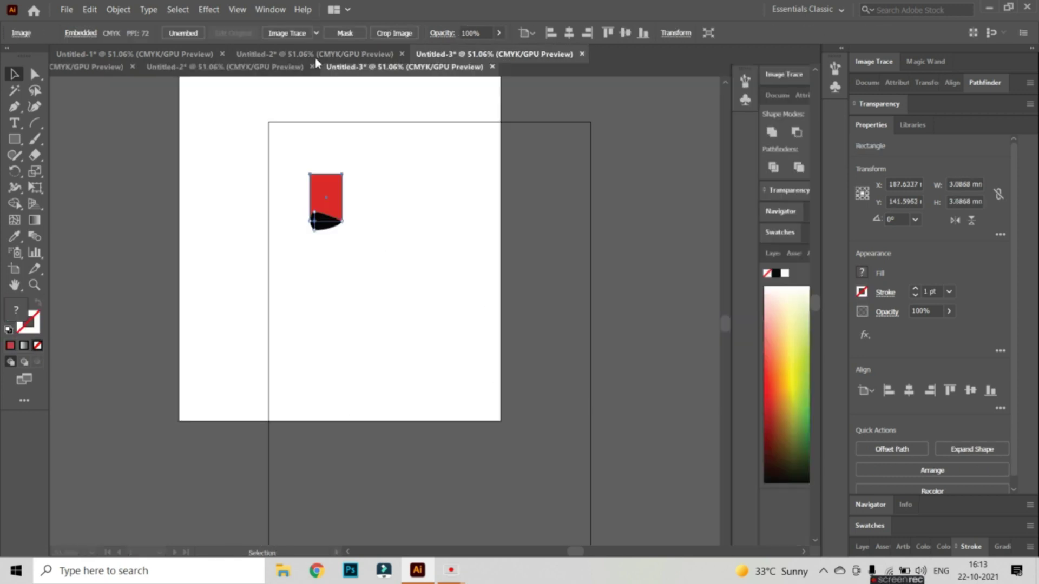
{"action": "left_click", "coordinate": [179, 54]}
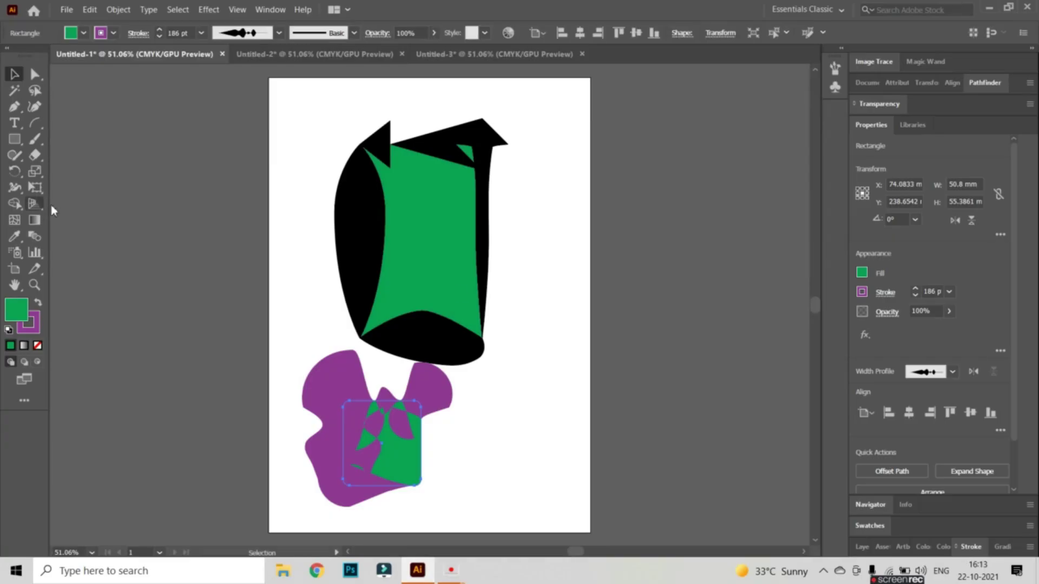
{"action": "left_click", "coordinate": [445, 55]}
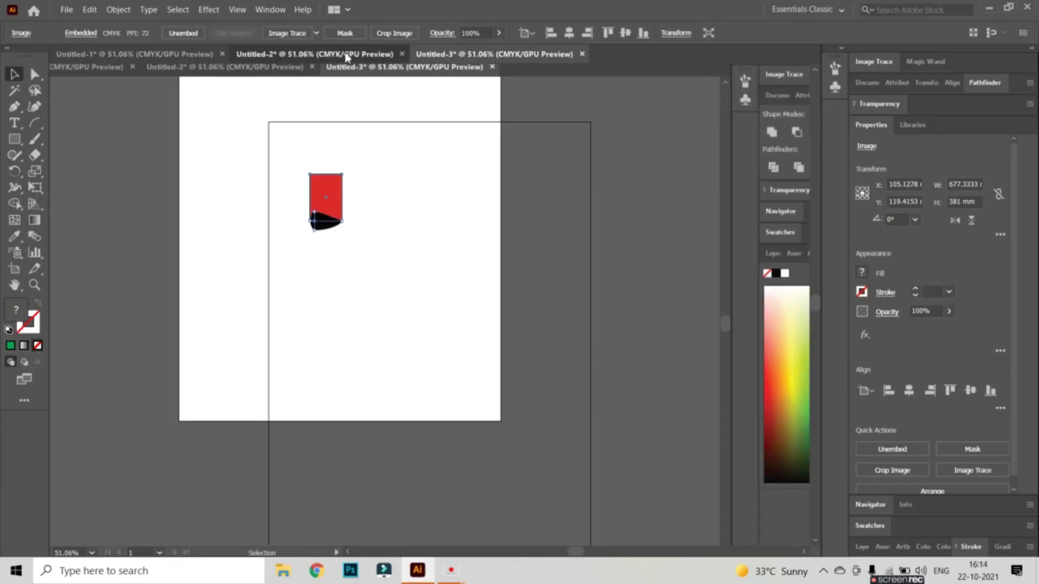
{"action": "left_click", "coordinate": [346, 55]}
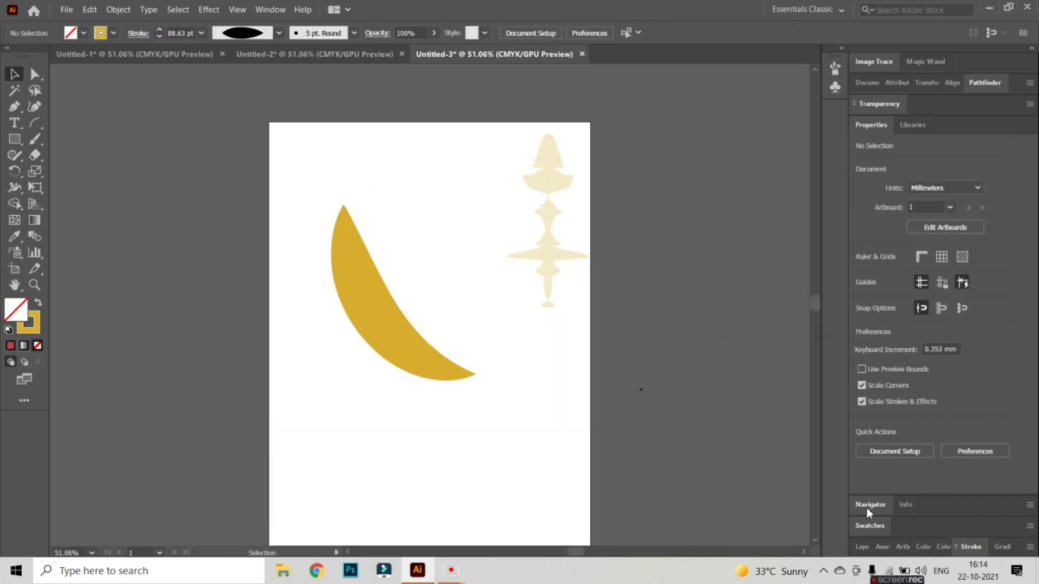
- Widen the upper end of the golden arc's stroke to 362 pt with the Width tool and adjust the width at its lower end
{"action": "left_click", "coordinate": [389, 315]}
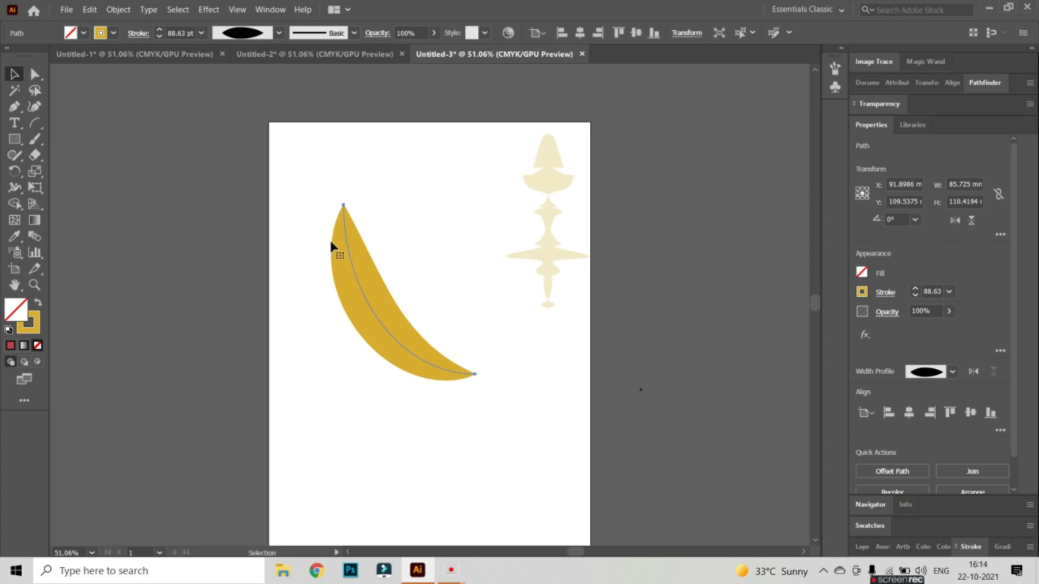
{"action": "left_click", "coordinate": [280, 32]}
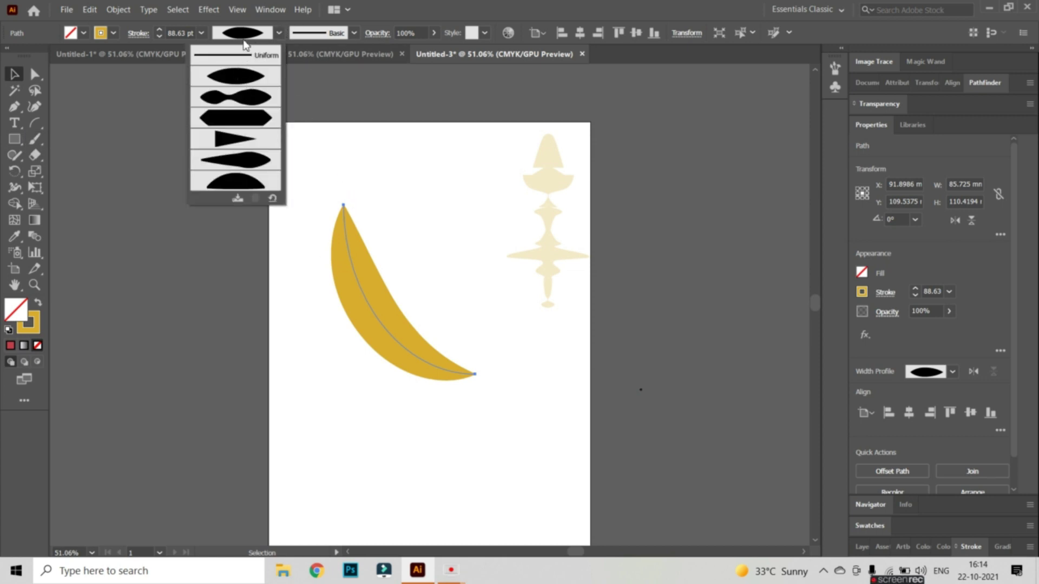
{"action": "left_click", "coordinate": [244, 41]}
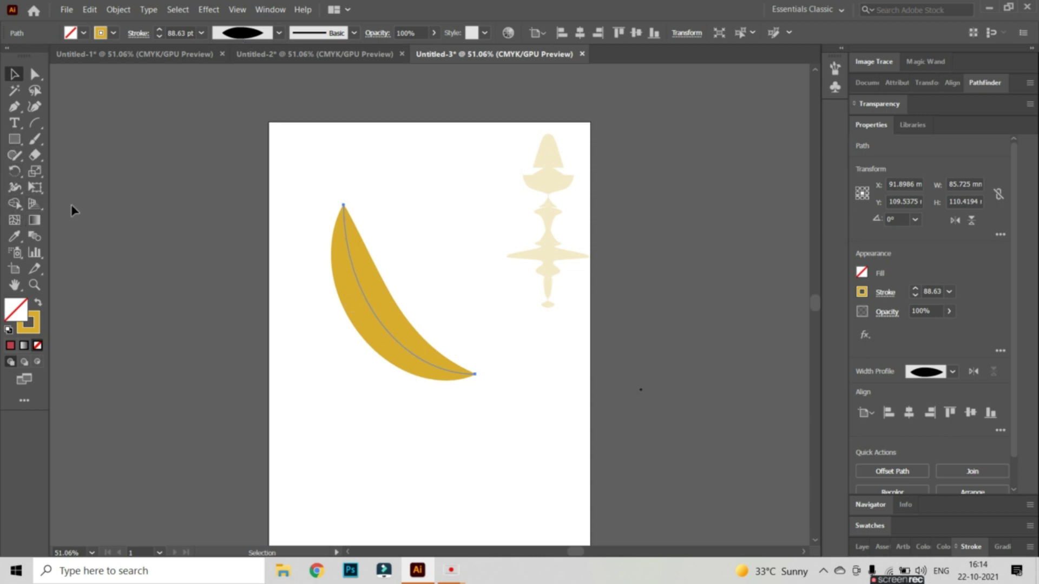
{"action": "key", "text": "shift+w"}
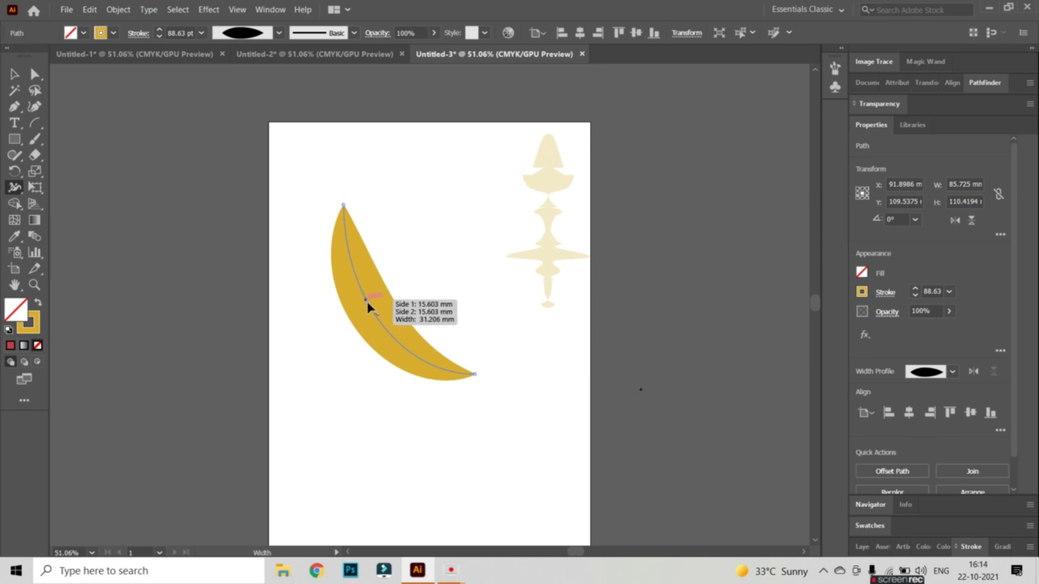
{"action": "left_click_drag", "start_coordinate": [343, 206], "coordinate": [441, 267]}
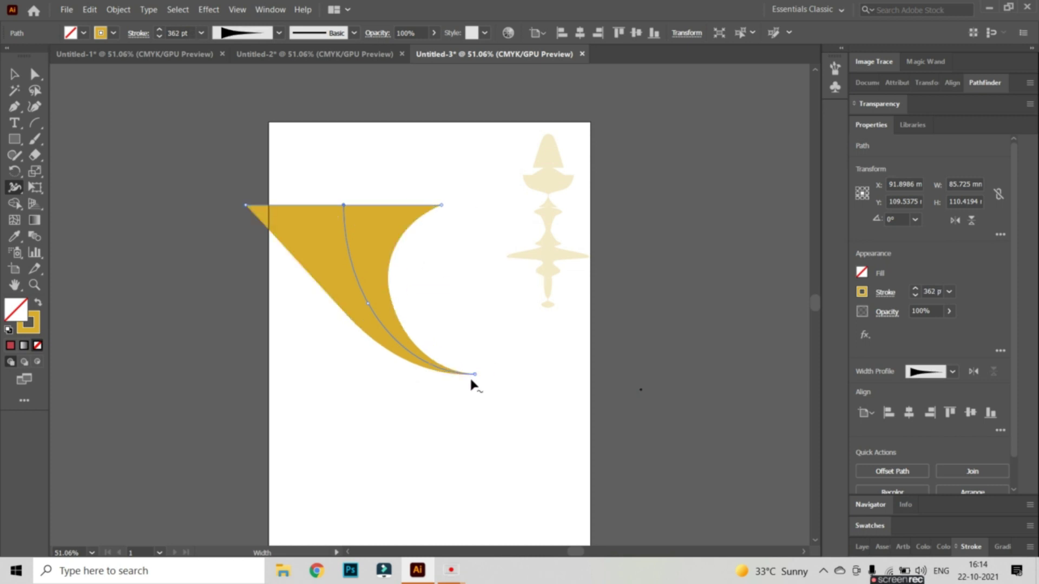
{"action": "left_click_drag", "start_coordinate": [474, 379], "coordinate": [465, 385]}
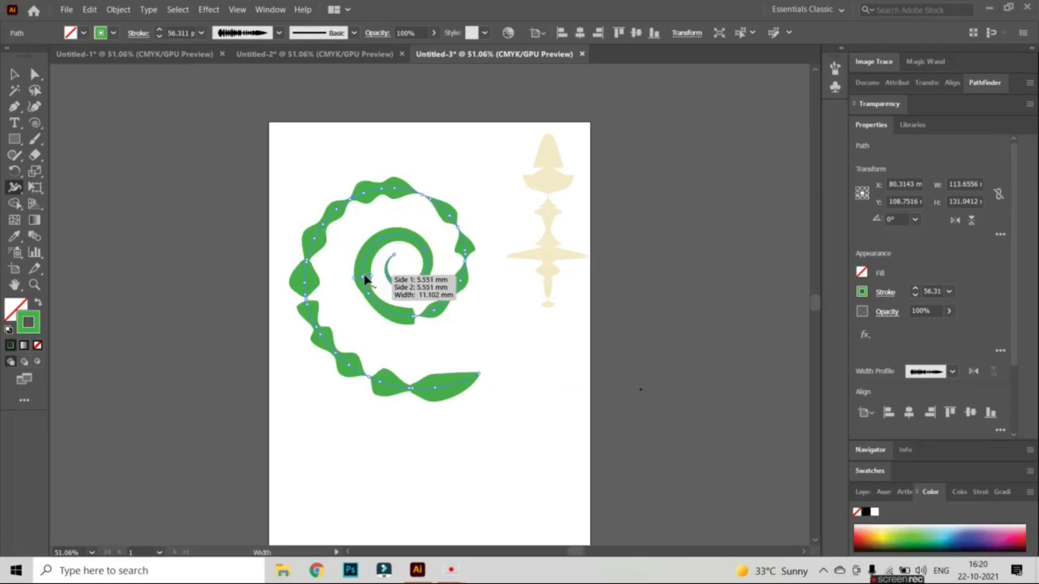
- Vary the stroke width along the green spiral's inner turns with the Width tool and recolor its stroke red
{"action": "left_click_drag", "start_coordinate": [366, 279], "coordinate": [396, 279]}
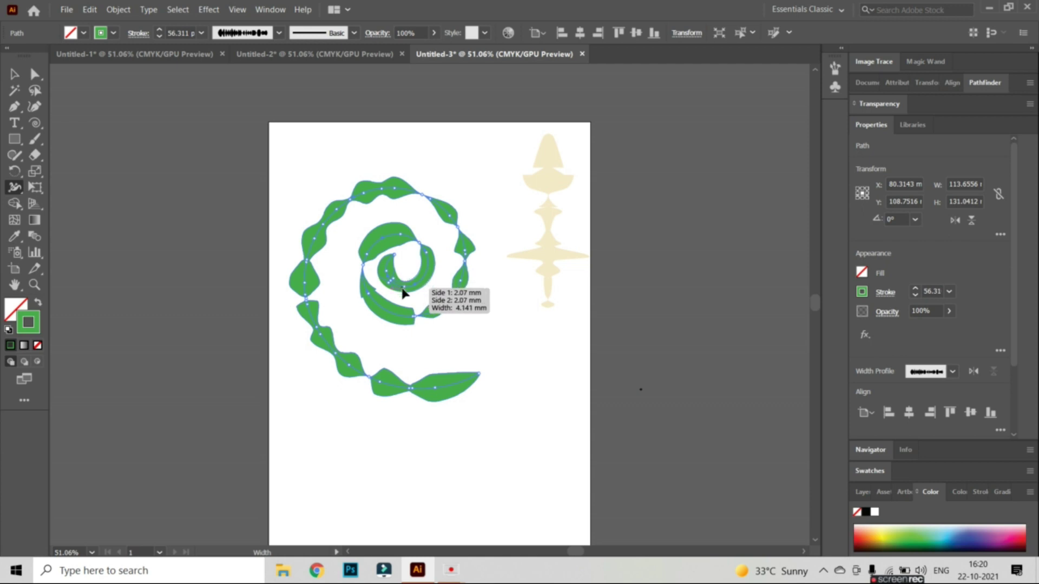
{"action": "left_click_drag", "start_coordinate": [425, 282], "coordinate": [423, 278]}
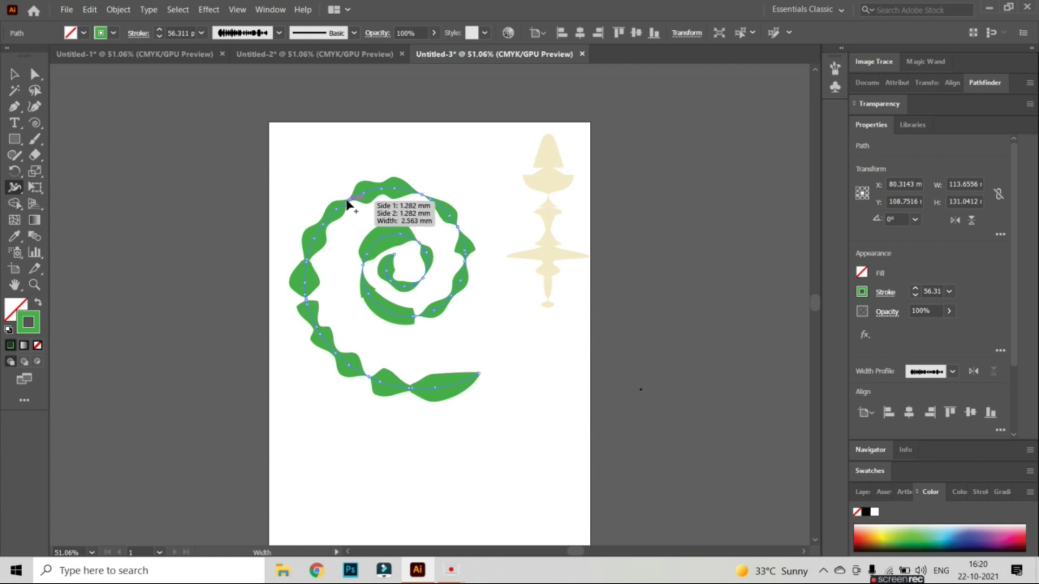
{"action": "double_click", "coordinate": [36, 315]}
{"action": "left_click", "coordinate": [547, 344]}
{"action": "left_click_drag", "start_coordinate": [697, 400], "coordinate": [684, 472]}
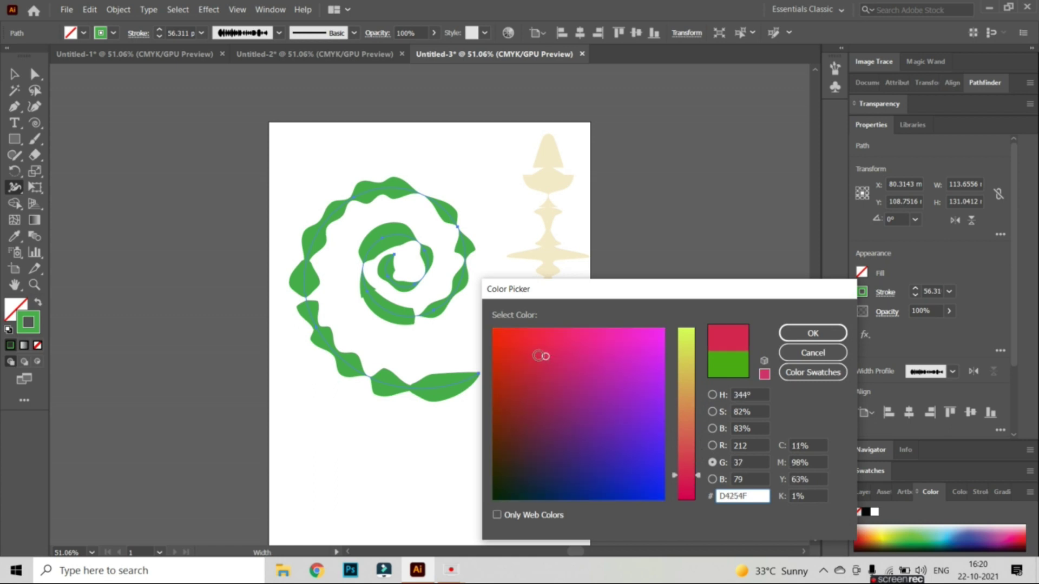
{"action": "left_click", "coordinate": [800, 337]}
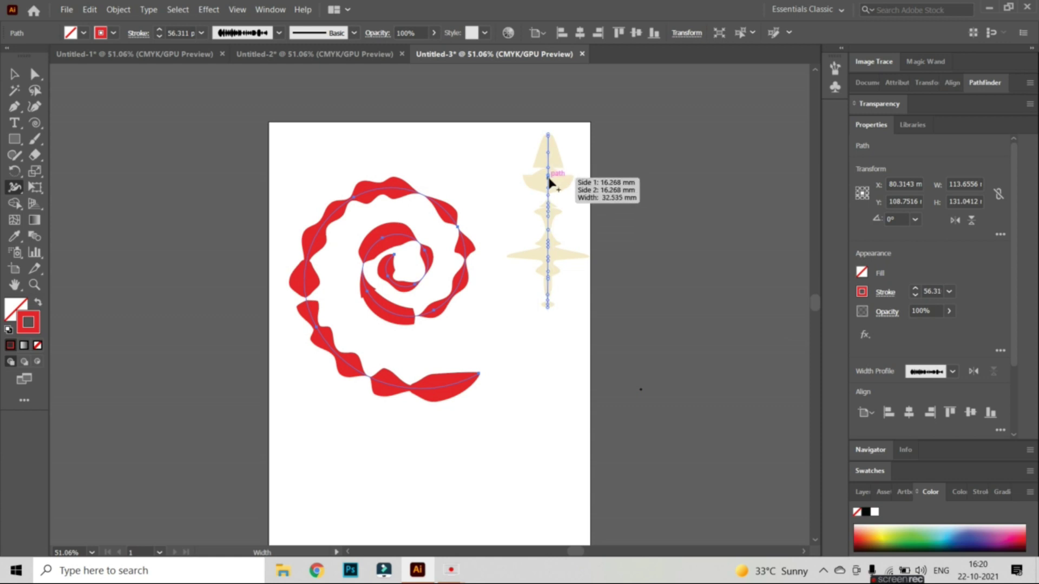
- Delete the translucent golden shape, keeping the red spiral on the artboard
{"action": "key", "text": "Delete"}
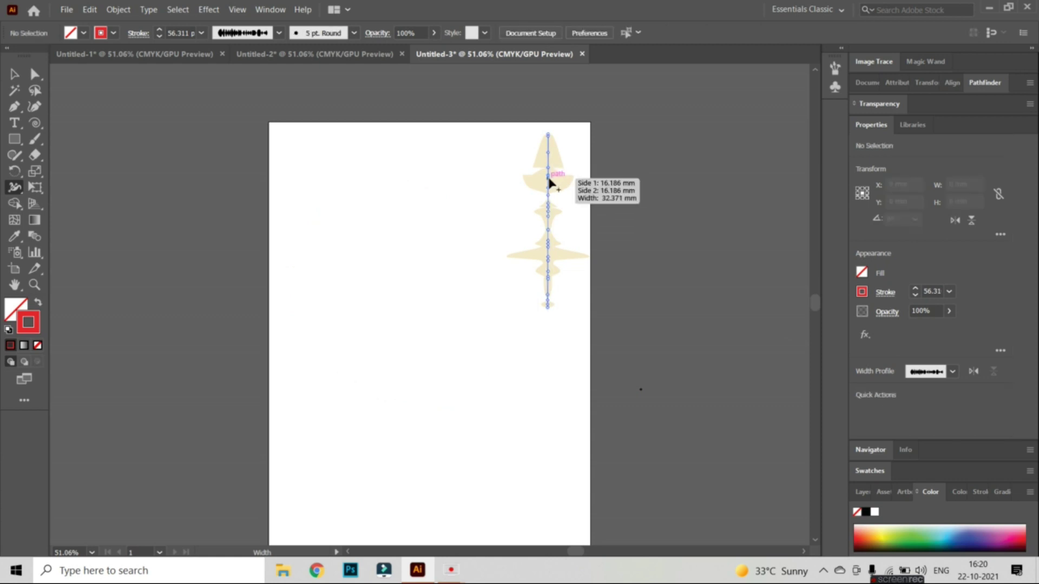
{"action": "key", "text": "ctrl+z"}
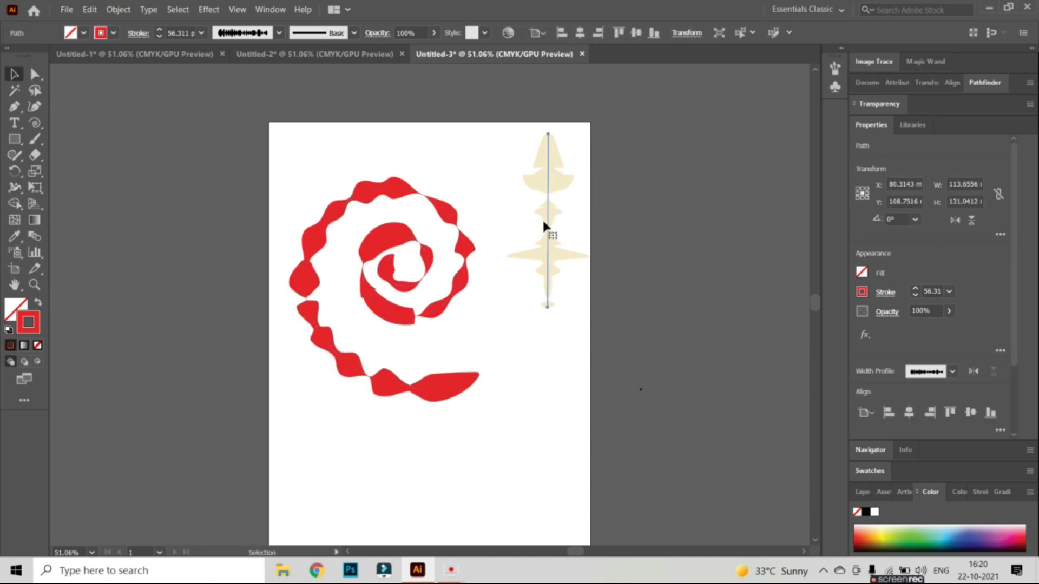
{"action": "key", "text": "Delete"}
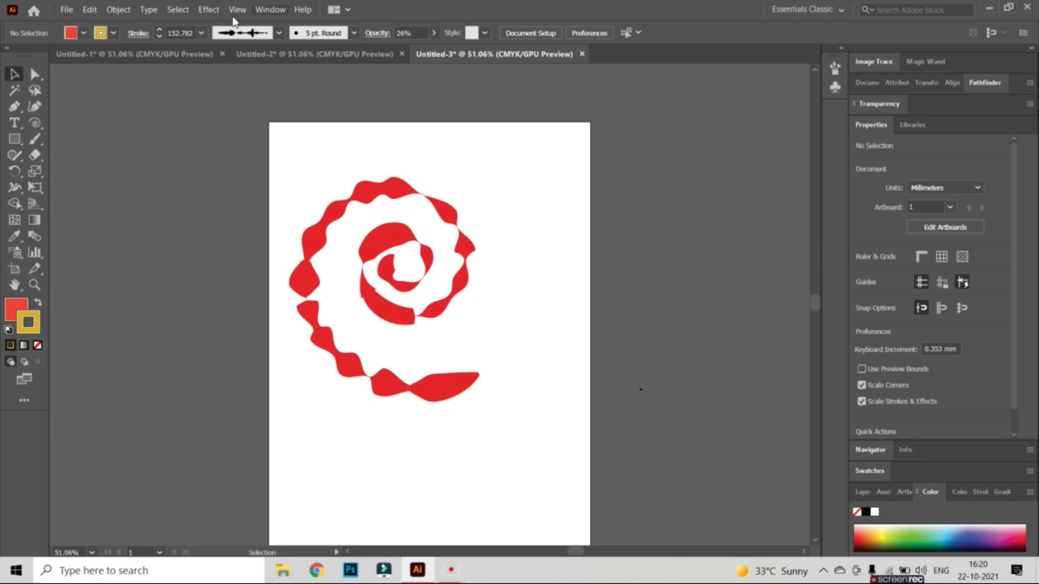
- Move the red spiral to about X 101.6 mm, Y 96.7 mm and set its opacity to 51%
{"action": "left_click_drag", "start_coordinate": [367, 199], "coordinate": [401, 172]}
{"action": "key", "text": "ctrl+z"}
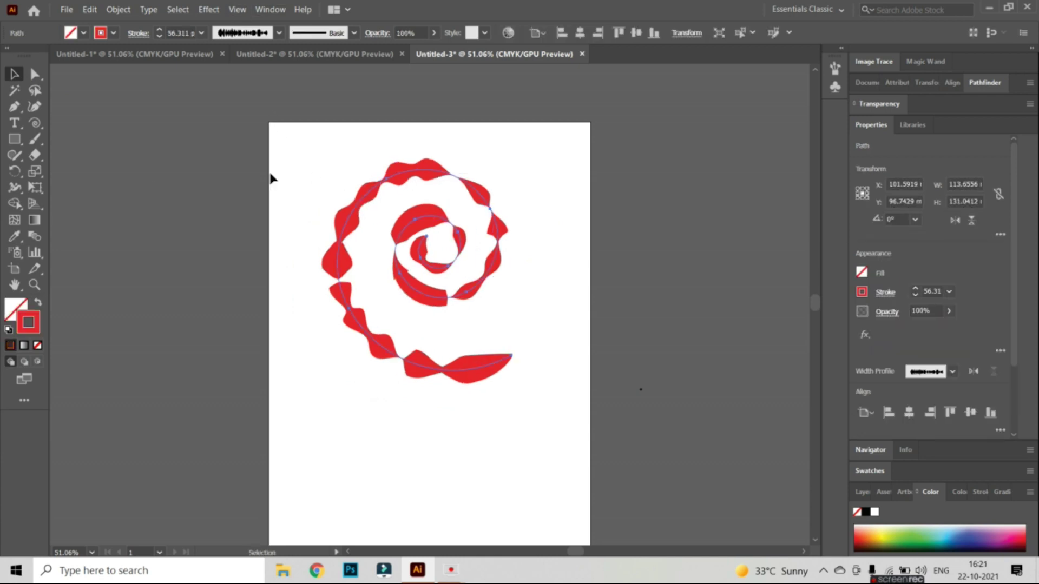
{"action": "left_click", "coordinate": [950, 312]}
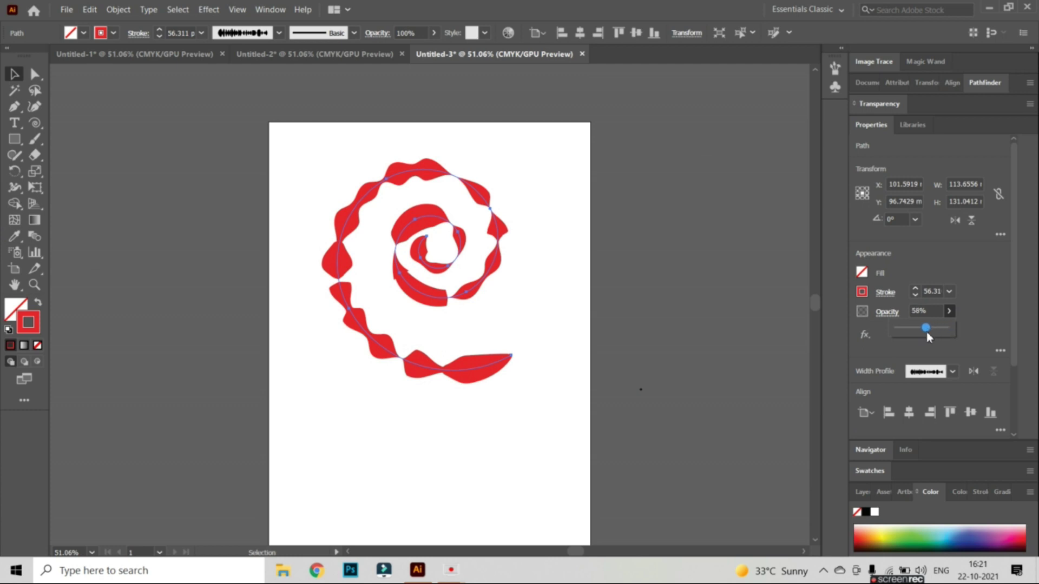
{"action": "left_click_drag", "start_coordinate": [926, 333], "coordinate": [924, 335]}
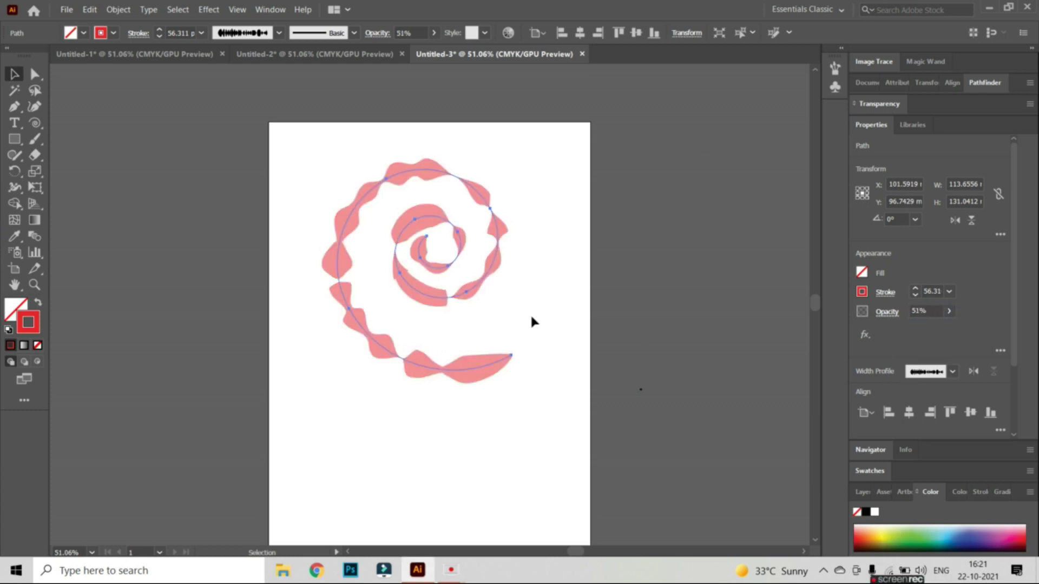
- Draw a polar grid about 49 mm wide and 47 mm high below the spiral, near the artboard's left edge
{"action": "left_click", "coordinate": [558, 279]}
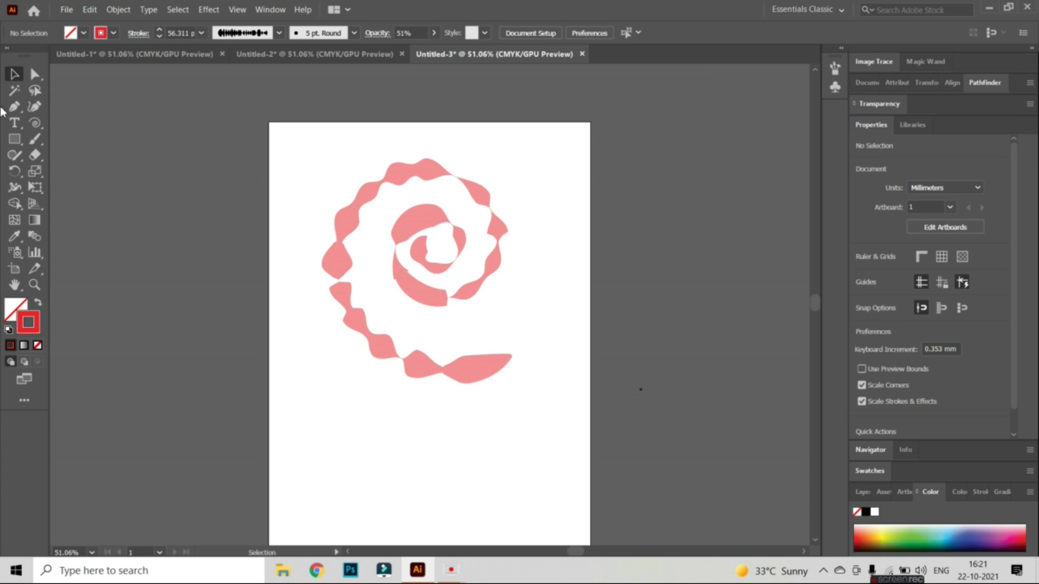
{"action": "left_click", "coordinate": [40, 119]}
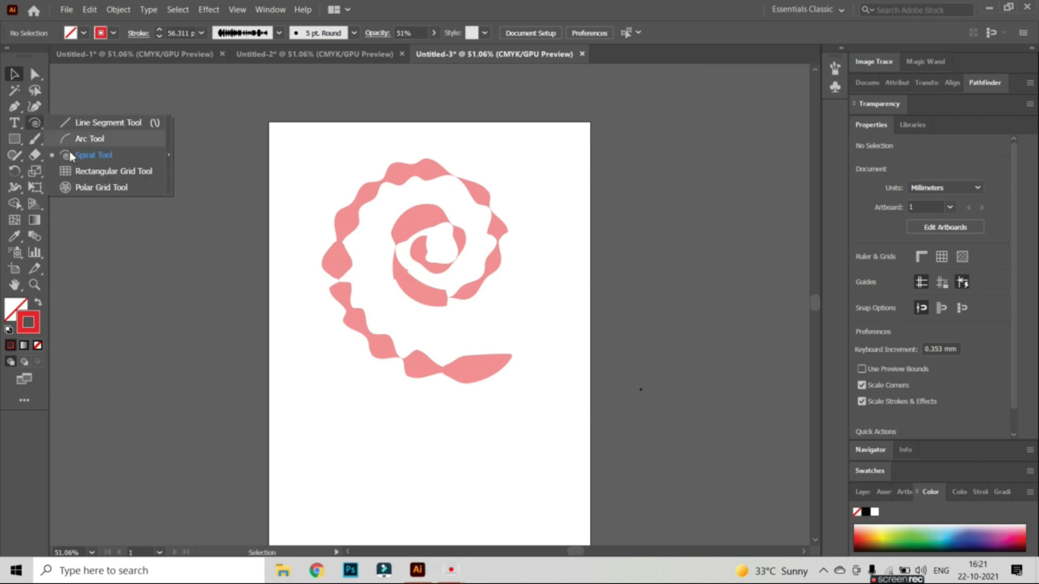
{"action": "left_click", "coordinate": [102, 186]}
{"action": "left_click_drag", "start_coordinate": [315, 427], "coordinate": [391, 498]}
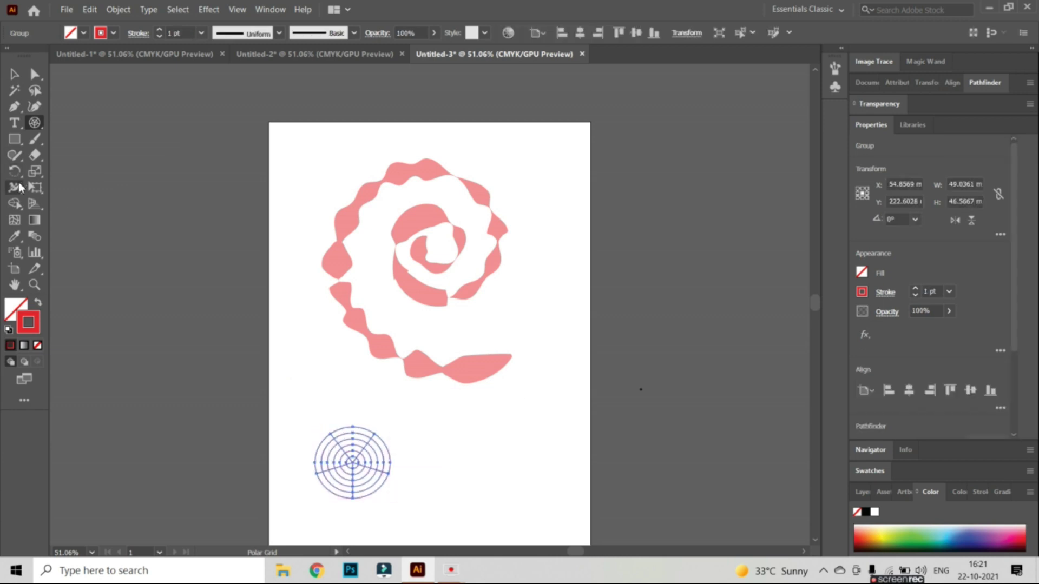
- Widen the polar grid's circle strokes unevenly with the Width tool to form a solid red, petal-like irregular shape
{"action": "left_click", "coordinate": [16, 187]}
{"action": "mouse_move", "coordinate": [354, 430]}
{"action": "left_mouse_down"}
{"action": "mouse_move", "coordinate": [355, 420]}
{"action": "mouse_move", "coordinate": [378, 427]}
{"action": "mouse_move", "coordinate": [389, 453]}
{"action": "mouse_move", "coordinate": [378, 468]}
{"action": "mouse_move", "coordinate": [382, 430]}
{"action": "mouse_move", "coordinate": [384, 440]}
{"action": "mouse_move", "coordinate": [336, 415]}
{"action": "mouse_move", "coordinate": [333, 433]}
{"action": "mouse_move", "coordinate": [357, 400]}
{"action": "mouse_move", "coordinate": [346, 428]}
{"action": "mouse_move", "coordinate": [330, 373]}
{"action": "mouse_move", "coordinate": [362, 418]}
{"action": "mouse_move", "coordinate": [353, 427]}
{"action": "mouse_move", "coordinate": [366, 417]}
{"action": "mouse_move", "coordinate": [371, 433]}
{"action": "mouse_move", "coordinate": [387, 434]}
{"action": "mouse_move", "coordinate": [389, 457]}
{"action": "mouse_move", "coordinate": [403, 459]}
{"action": "mouse_move", "coordinate": [389, 466]}
{"action": "mouse_move", "coordinate": [401, 483]}
{"action": "mouse_move", "coordinate": [366, 488]}
{"action": "mouse_move", "coordinate": [372, 510]}
{"action": "mouse_move", "coordinate": [354, 495]}
{"action": "mouse_move", "coordinate": [353, 516]}
{"action": "mouse_move", "coordinate": [332, 491]}
{"action": "mouse_move", "coordinate": [341, 483]}
{"action": "mouse_move", "coordinate": [329, 481]}
{"action": "mouse_move", "coordinate": [349, 476]}
{"action": "mouse_move", "coordinate": [367, 449]}
{"action": "mouse_move", "coordinate": [350, 429]}
{"action": "mouse_move", "coordinate": [362, 411]}
{"action": "mouse_move", "coordinate": [366, 437]}
{"action": "mouse_move", "coordinate": [404, 422]}
{"action": "mouse_move", "coordinate": [367, 446]}
{"action": "mouse_move", "coordinate": [437, 403]}
{"action": "mouse_move", "coordinate": [381, 438]}
{"action": "mouse_move", "coordinate": [434, 429]}
{"action": "mouse_move", "coordinate": [350, 466]}
{"action": "mouse_move", "coordinate": [352, 494]}
{"action": "mouse_move", "coordinate": [336, 508]}
{"action": "mouse_move", "coordinate": [341, 490]}
{"action": "mouse_move", "coordinate": [289, 495]}
{"action": "mouse_move", "coordinate": [315, 475]}
{"action": "mouse_move", "coordinate": [276, 463]}
{"action": "mouse_move", "coordinate": [375, 489]}
{"action": "mouse_move", "coordinate": [403, 527]}
{"action": "left_mouse_up"}
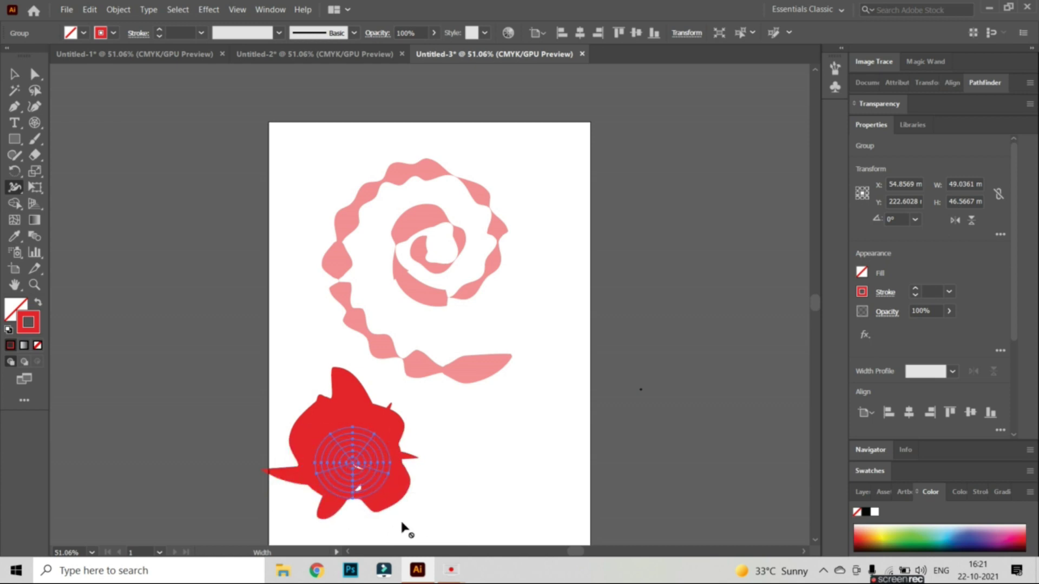
{"action": "mouse_move", "coordinate": [381, 453]}
{"action": "left_mouse_down"}
{"action": "mouse_move", "coordinate": [373, 450]}
{"action": "mouse_move", "coordinate": [399, 397]}
{"action": "mouse_move", "coordinate": [368, 432]}
{"action": "mouse_move", "coordinate": [363, 389]}
{"action": "mouse_move", "coordinate": [372, 394]}
{"action": "mouse_move", "coordinate": [332, 432]}
{"action": "mouse_move", "coordinate": [331, 422]}
{"action": "mouse_move", "coordinate": [417, 501]}
{"action": "mouse_move", "coordinate": [382, 484]}
{"action": "mouse_move", "coordinate": [379, 453]}
{"action": "mouse_move", "coordinate": [311, 401]}
{"action": "mouse_move", "coordinate": [345, 428]}
{"action": "mouse_move", "coordinate": [359, 394]}
{"action": "mouse_move", "coordinate": [399, 406]}
{"action": "mouse_move", "coordinate": [441, 472]}
{"action": "mouse_move", "coordinate": [349, 490]}
{"action": "mouse_move", "coordinate": [399, 527]}
{"action": "mouse_move", "coordinate": [358, 506]}
{"action": "mouse_move", "coordinate": [346, 481]}
{"action": "mouse_move", "coordinate": [388, 476]}
{"action": "mouse_move", "coordinate": [412, 439]}
{"action": "mouse_move", "coordinate": [366, 434]}
{"action": "mouse_move", "coordinate": [345, 451]}
{"action": "mouse_move", "coordinate": [306, 399]}
{"action": "mouse_move", "coordinate": [368, 394]}
{"action": "mouse_move", "coordinate": [349, 427]}
{"action": "left_mouse_up"}
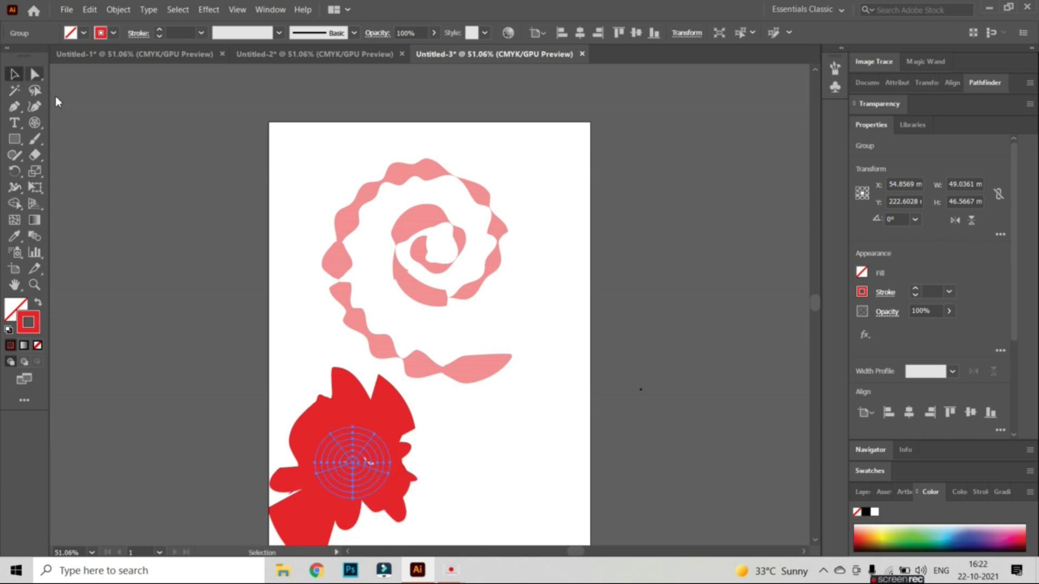
- Move the red polar grid shape up and to the right so it overlaps the spiral's lower end, and deselect it
{"action": "left_click", "coordinate": [478, 406]}
{"action": "left_click_drag", "start_coordinate": [371, 456], "coordinate": [471, 403]}
{"action": "left_click", "coordinate": [512, 419]}
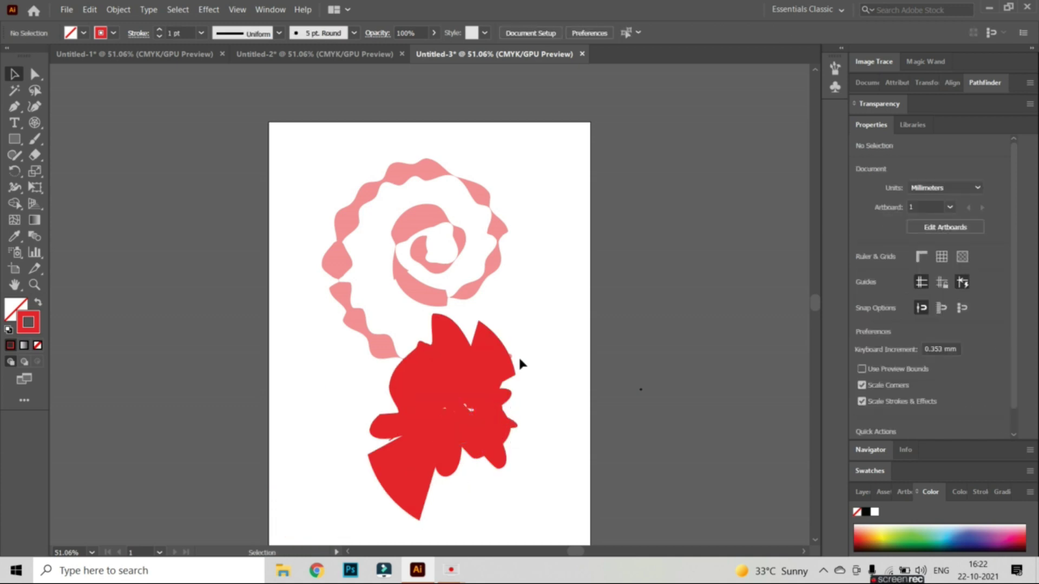